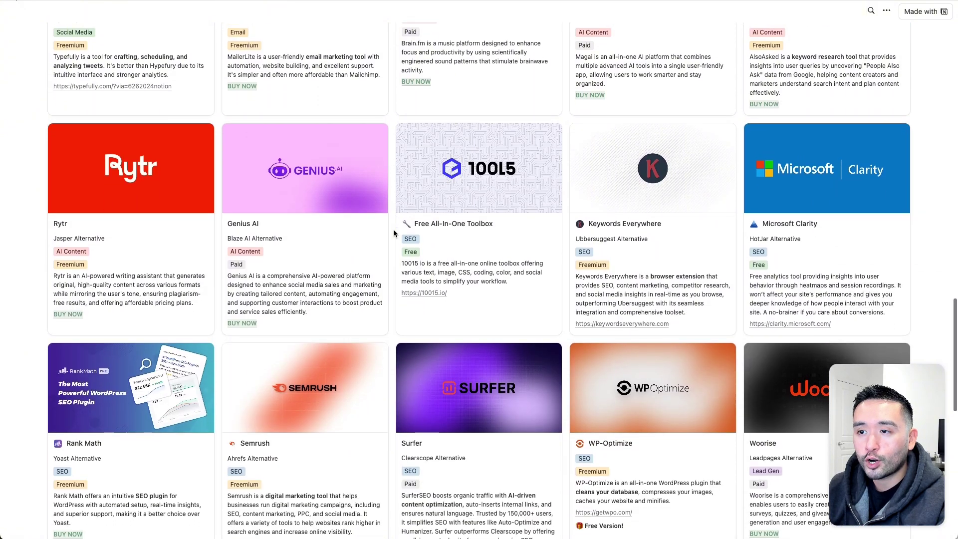
Return to the start of the SaaS tools directory and show its Tools of the Year view.
scroll(393, 232, "up", 20)
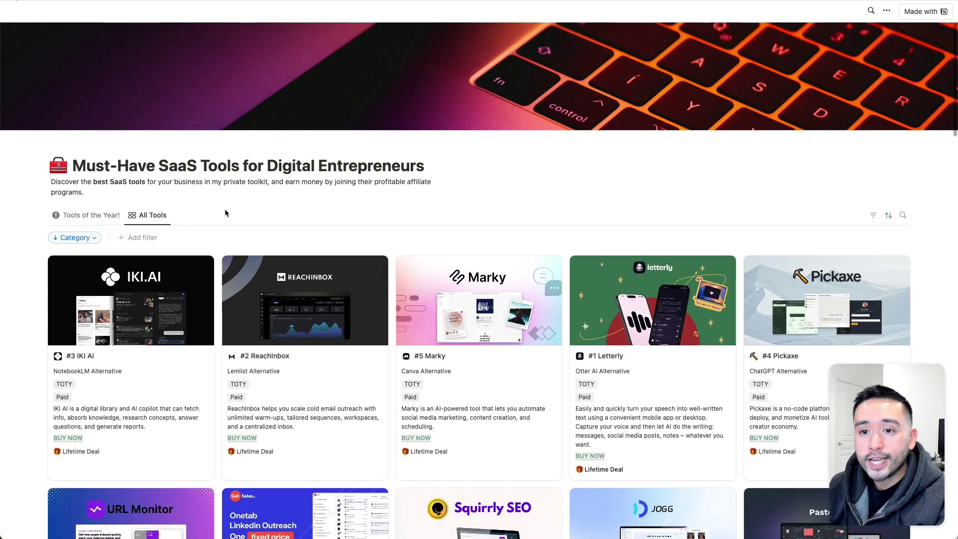
left_click(119, 219)
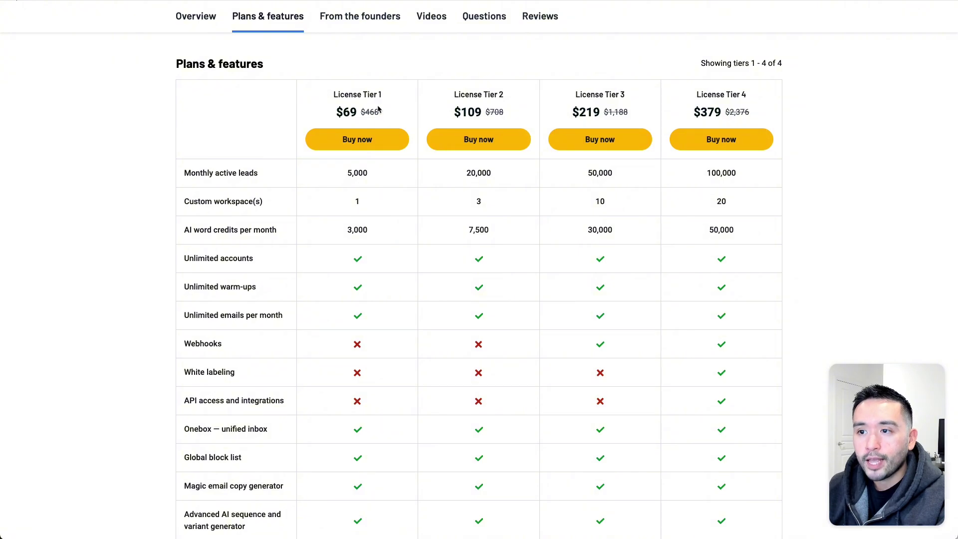
Examine ReachInbox's License Tier 1 limits for active leads and workspaces, plus its unlimited accounts, warm-ups and monthly emails.
left_click_drag(348, 174, 377, 176)
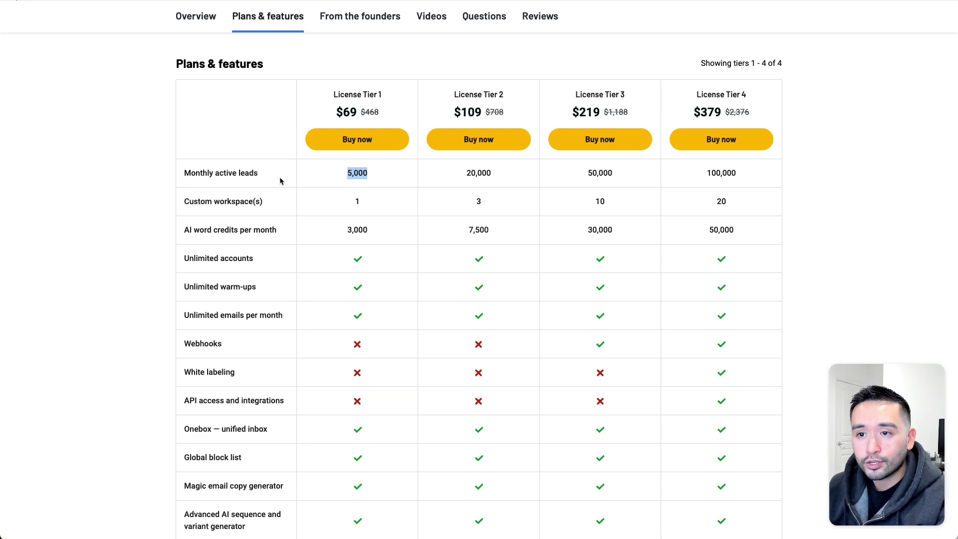
double_click(350, 202)
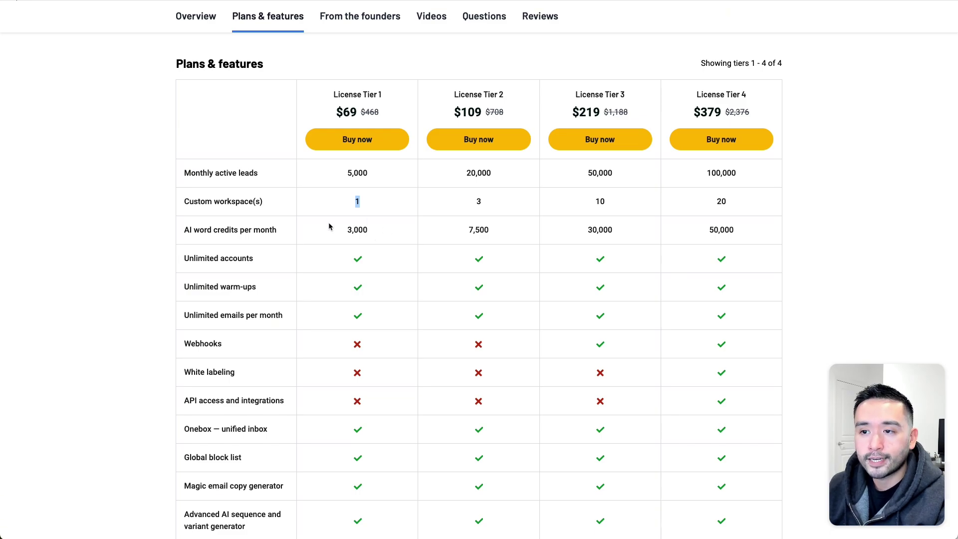
scroll(344, 230, "down", 1)
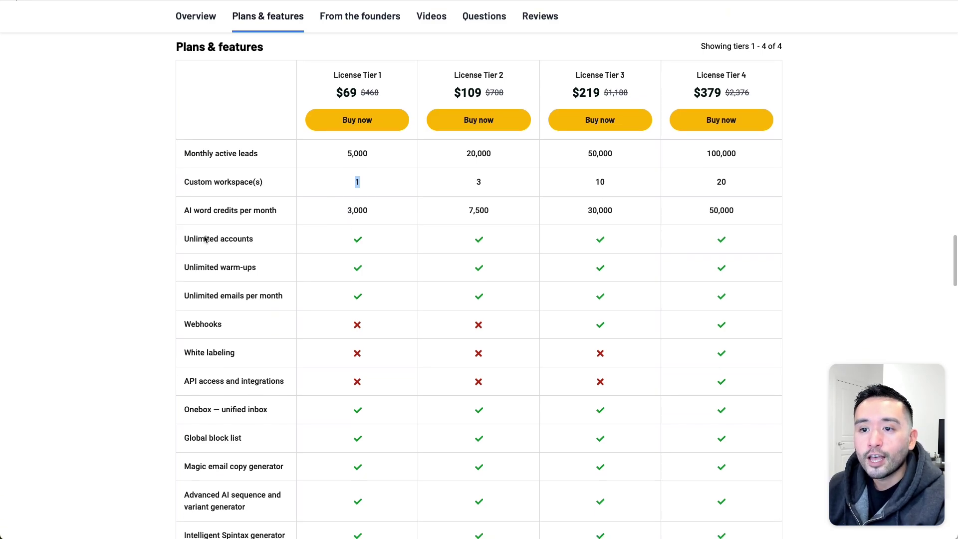
left_click(187, 240)
left_click_drag(187, 240, 267, 240)
left_click_drag(364, 242, 186, 241)
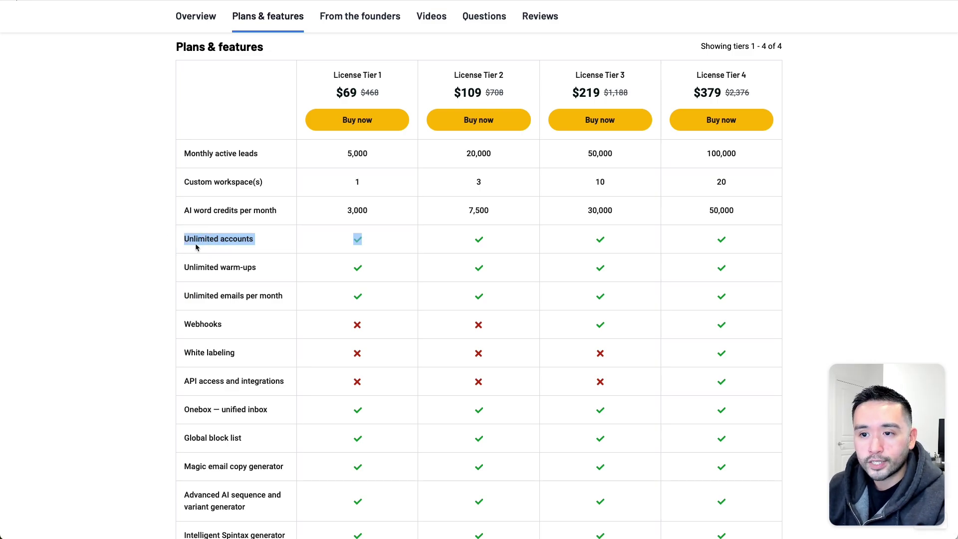
left_click_drag(189, 267, 268, 270)
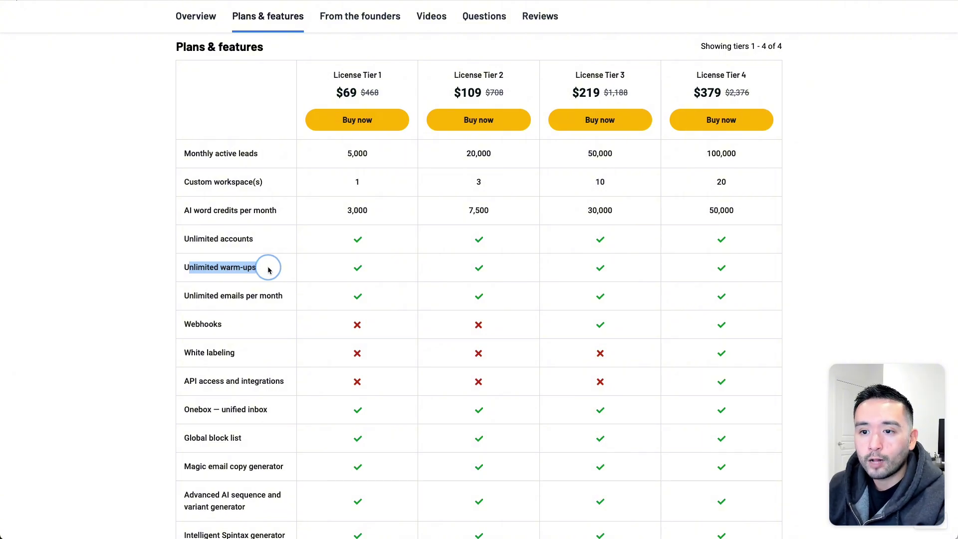
left_click_drag(184, 296, 255, 298)
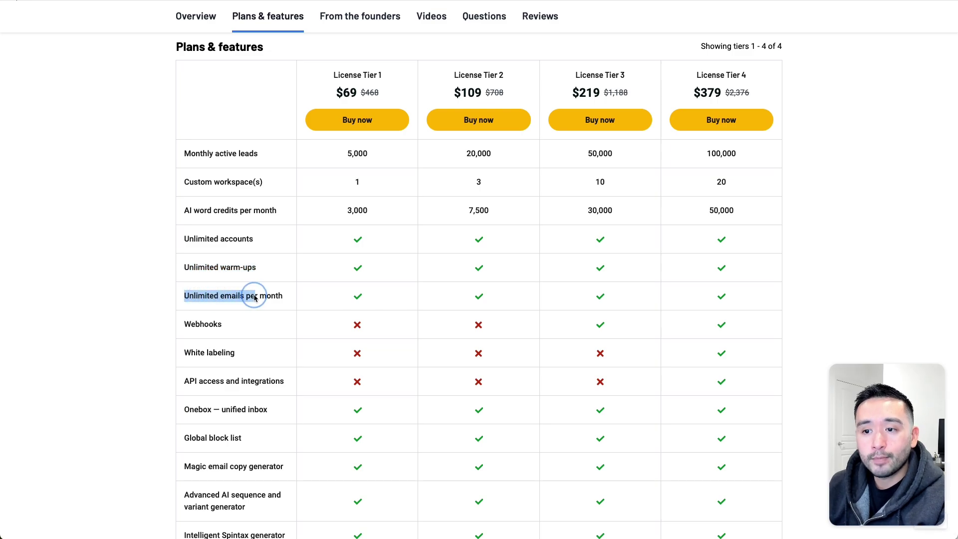
Review the remaining ReachInbox plan features from the unified inbox through the AI email sequence and variant generator.
scroll(254, 297, "down", 3)
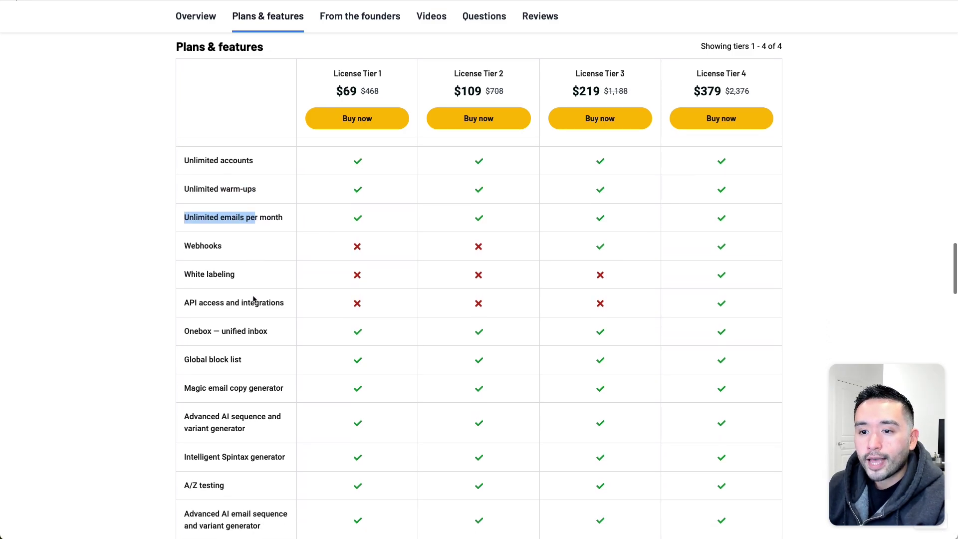
scroll(253, 298, "down", 1)
left_click_drag(195, 305, 247, 502)
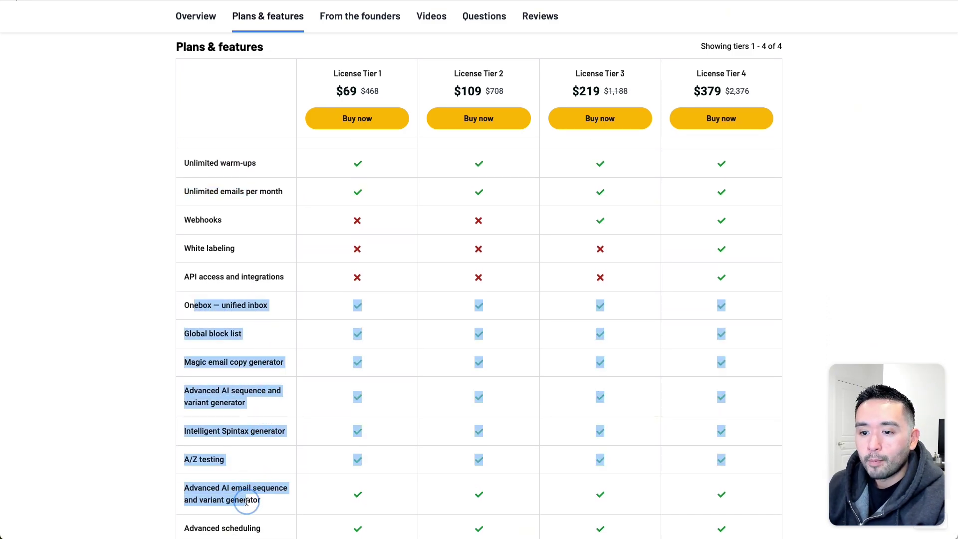
scroll(248, 502, "down", 1)
scroll(250, 503, "up", 2)
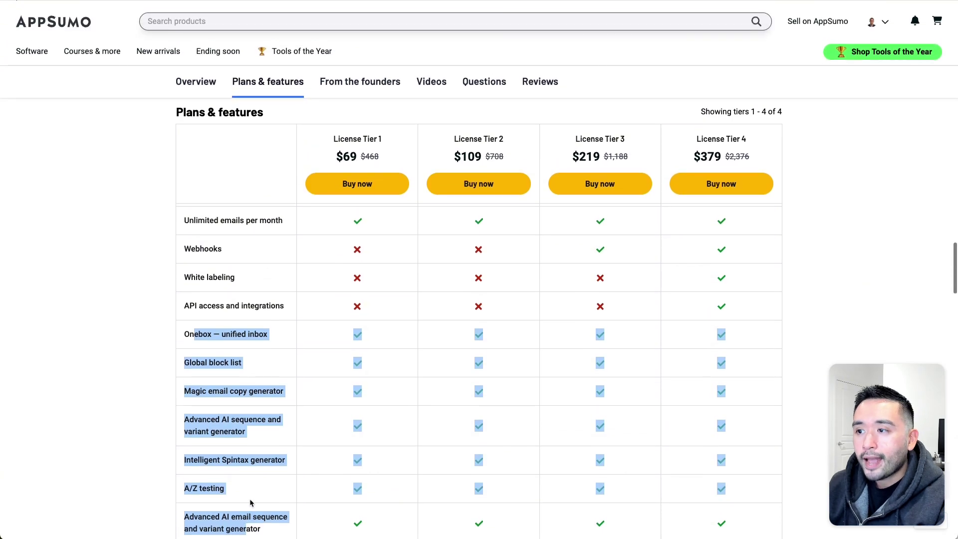
scroll(251, 503, "up", 3)
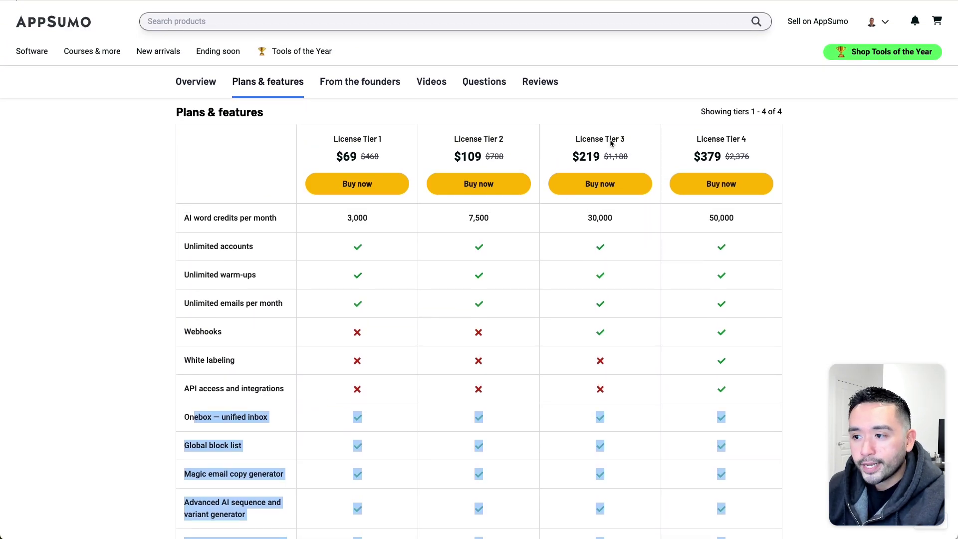
Compare webhook availability across the license tiers and read the deal terms on future plan updates.
left_click_drag(191, 332, 620, 344)
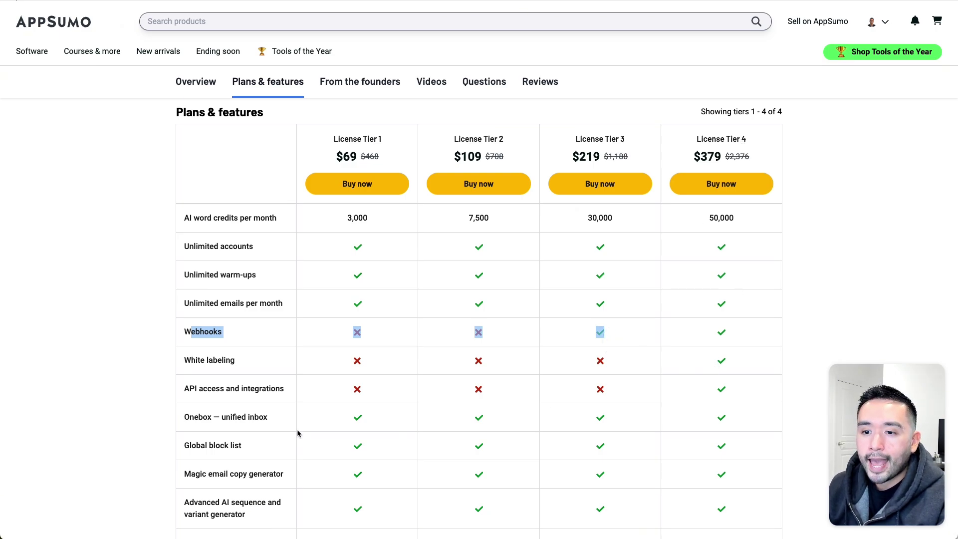
scroll(727, 397, "down", 6)
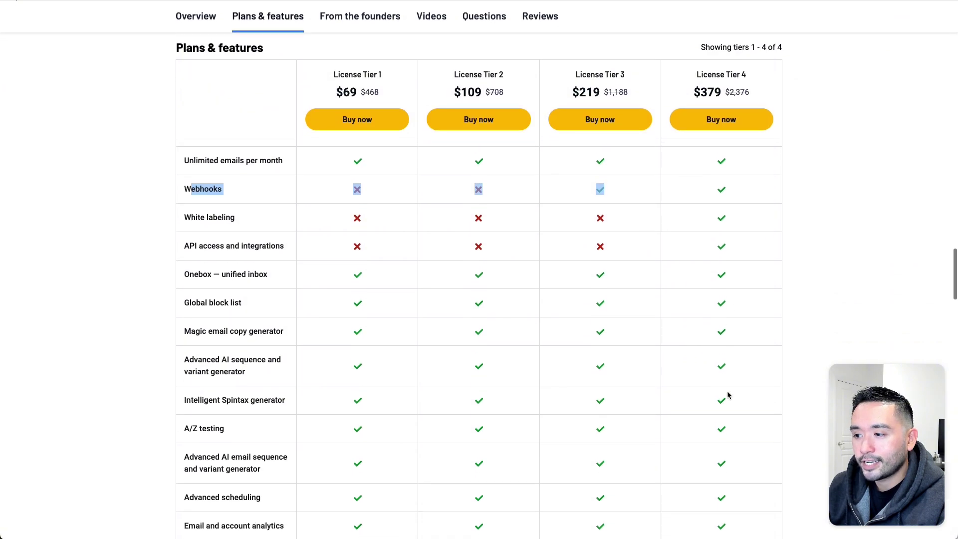
scroll(727, 392, "down", 1)
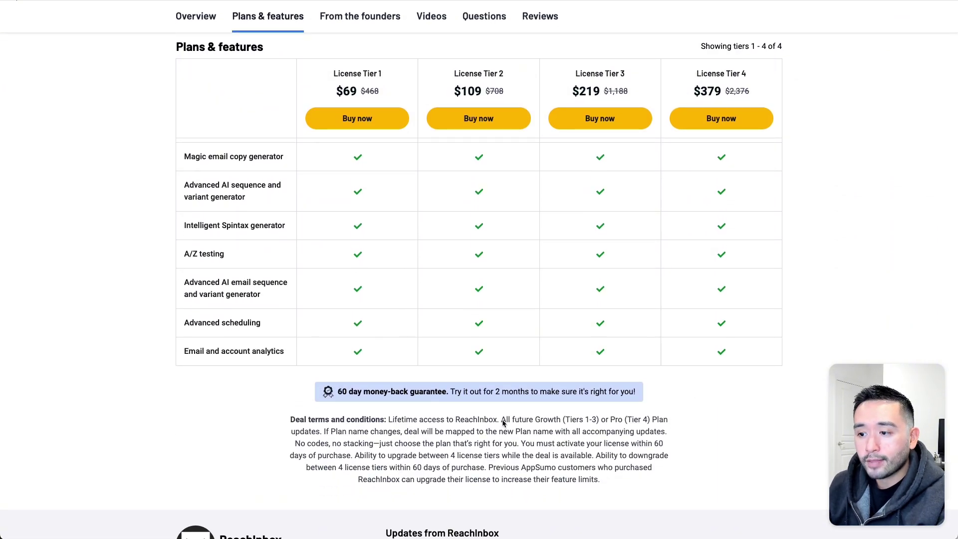
left_click_drag(502, 421, 318, 431)
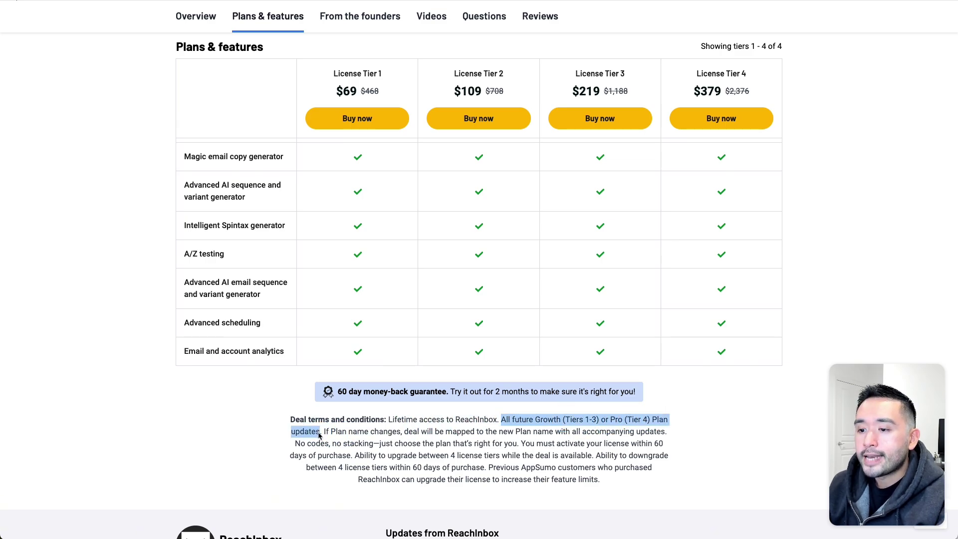
scroll(413, 427, "up", 4)
scroll(415, 426, "up", 3)
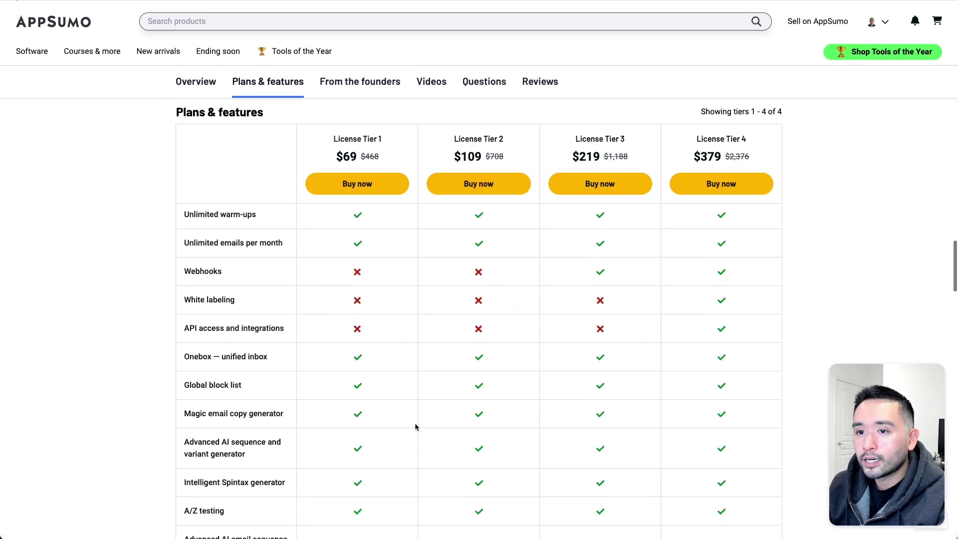
Switch to ReachInbox's own pricing page and examine the Growth Plan's monthly price and active leads allowance.
left_click(417, 0)
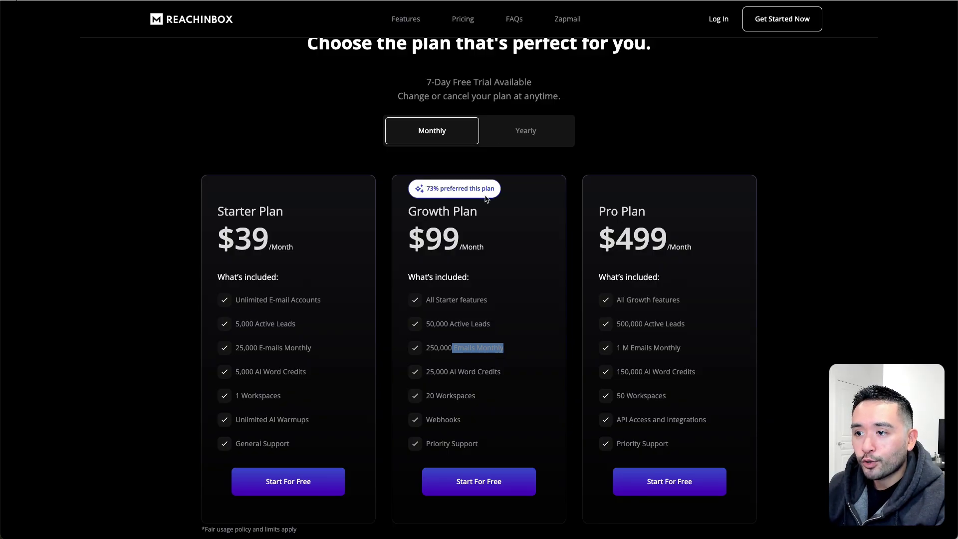
left_click(452, 238)
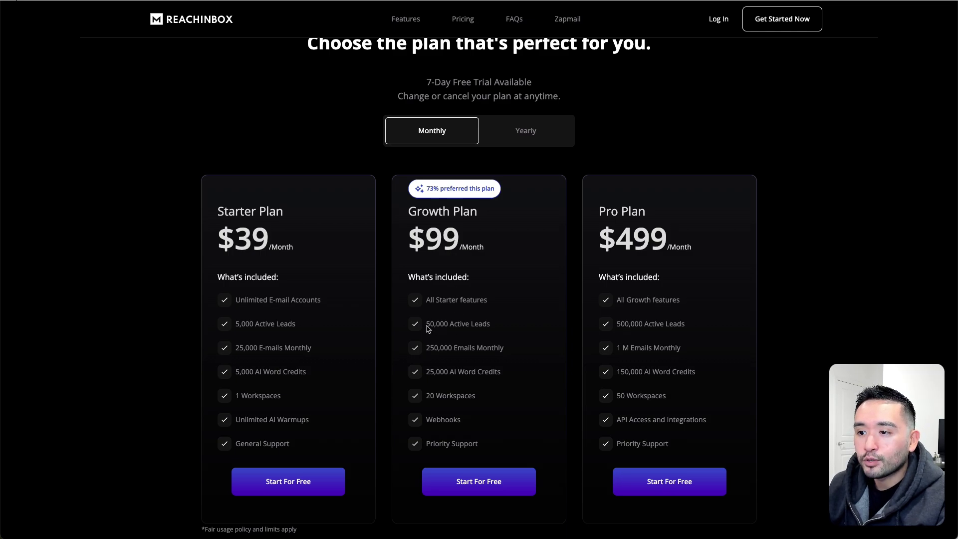
left_click_drag(426, 327, 495, 327)
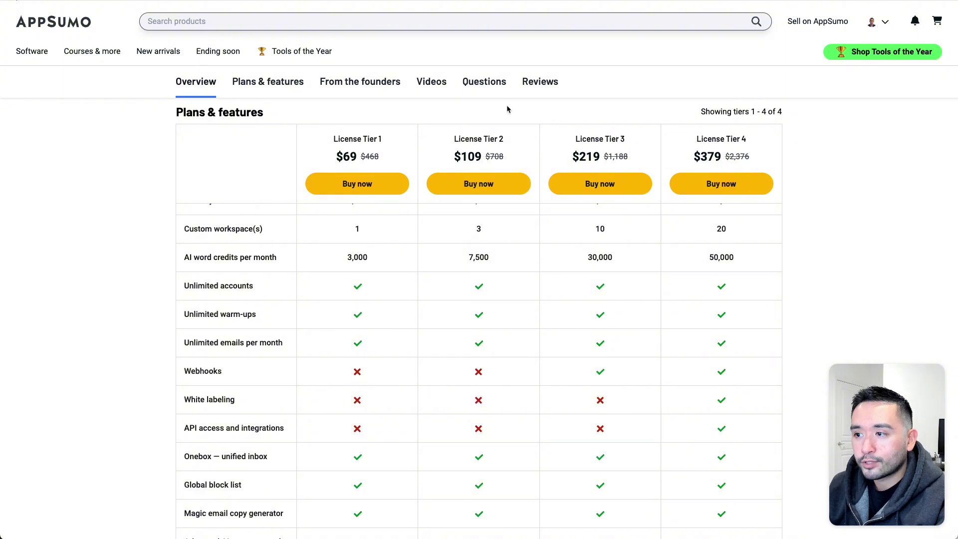
Compare the AppSumo License Tier 3 leads and unlimited monthly emails with ReachInbox's regular Growth Plan.
scroll(623, 282, "up", 3)
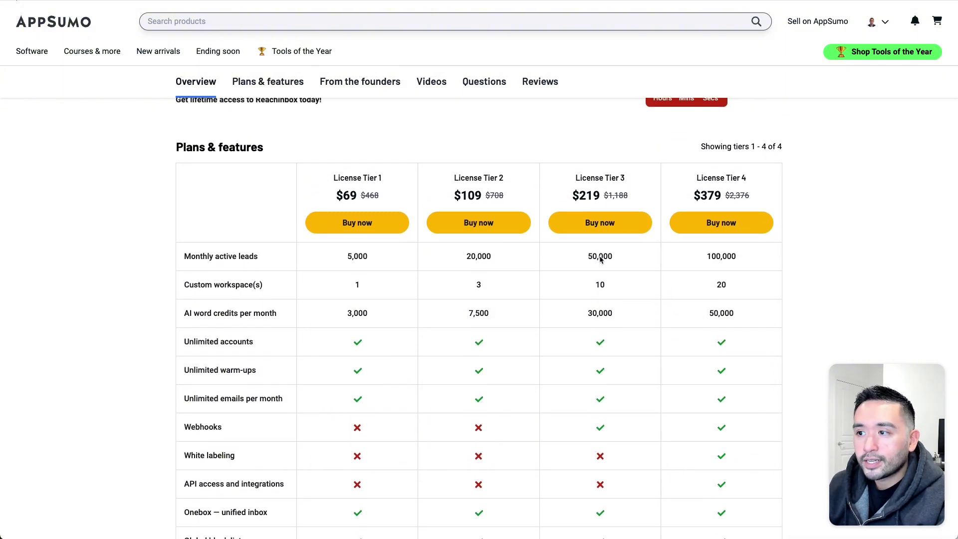
scroll(621, 184, "up", 1)
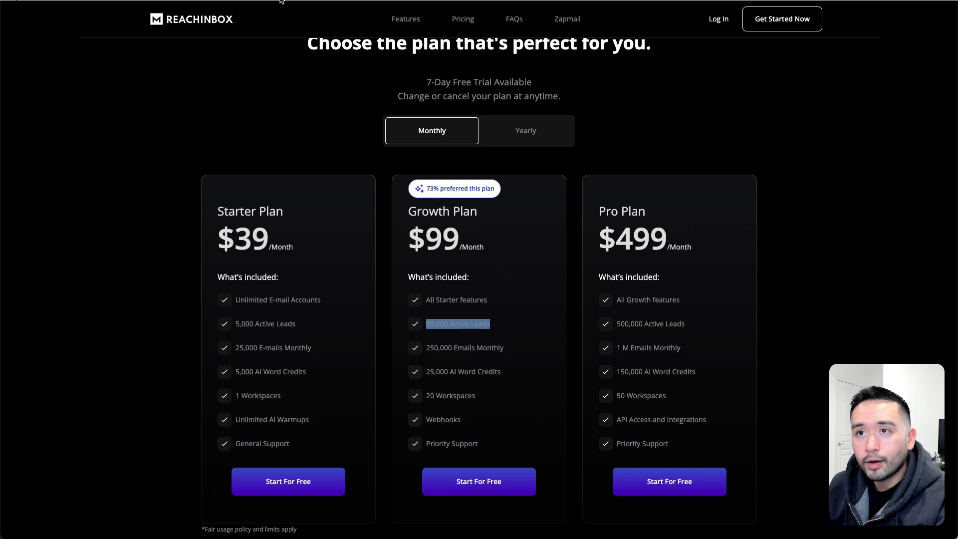
left_click(414, 0)
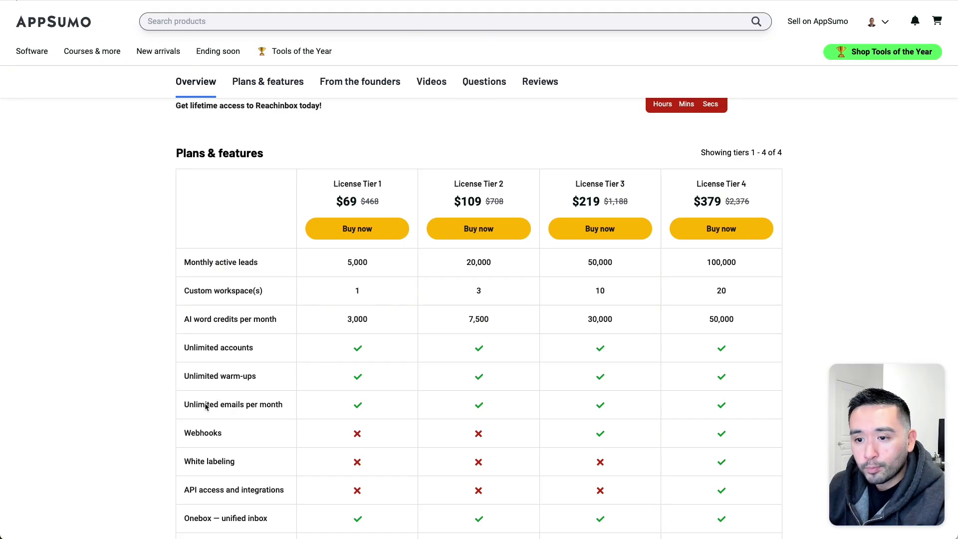
left_click_drag(185, 406, 731, 404)
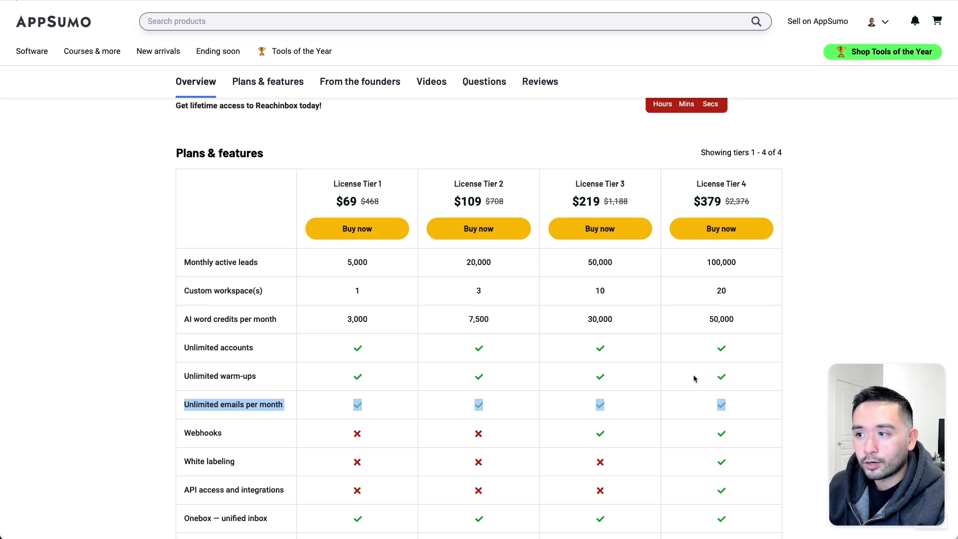
left_click_drag(574, 184, 633, 184)
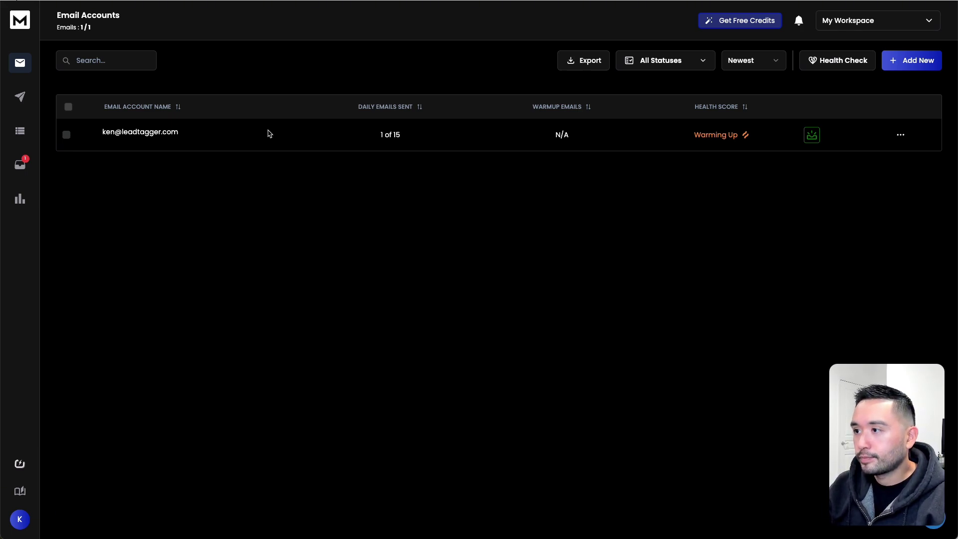
In ReachInbox, view the options for adding an email account and return to the Email Accounts list.
left_click(906, 65)
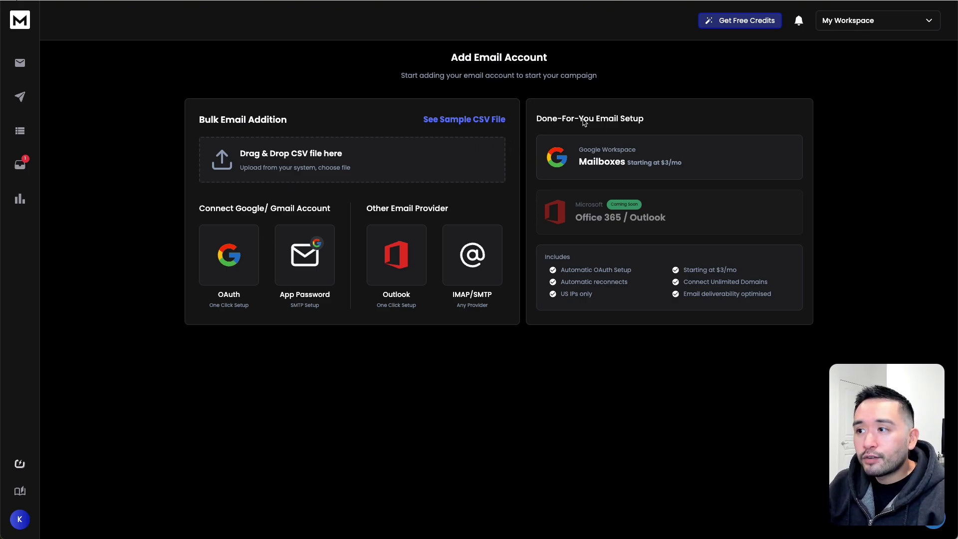
left_click(20, 63)
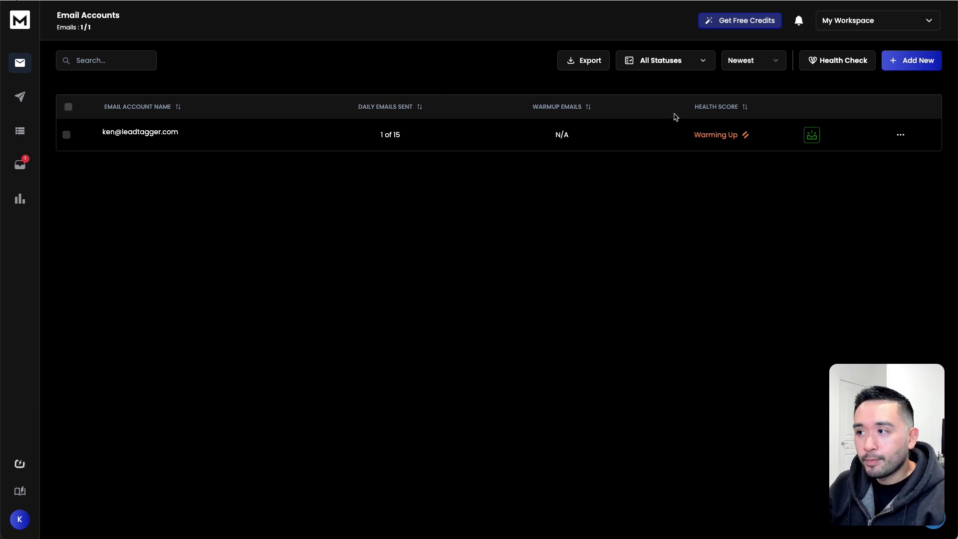
Open the listed email account and review its warmup stats, domain authentication, health score and warmup emails chart.
mouse_move(713, 128)
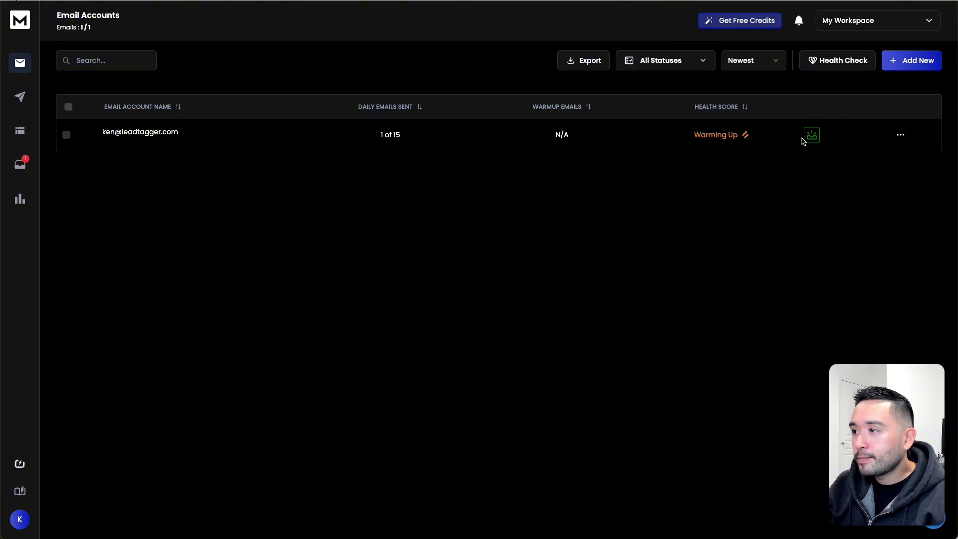
left_click(119, 135)
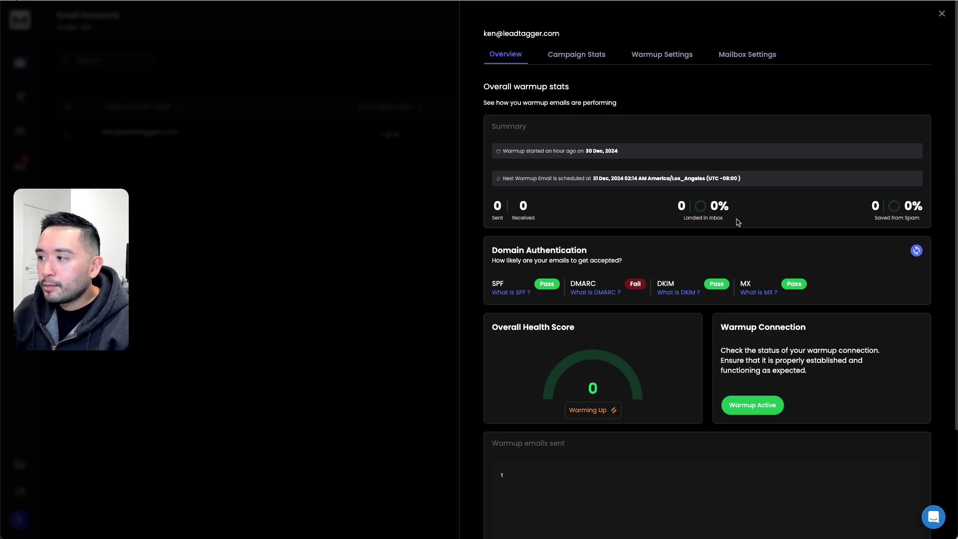
scroll(902, 226, "down", 2)
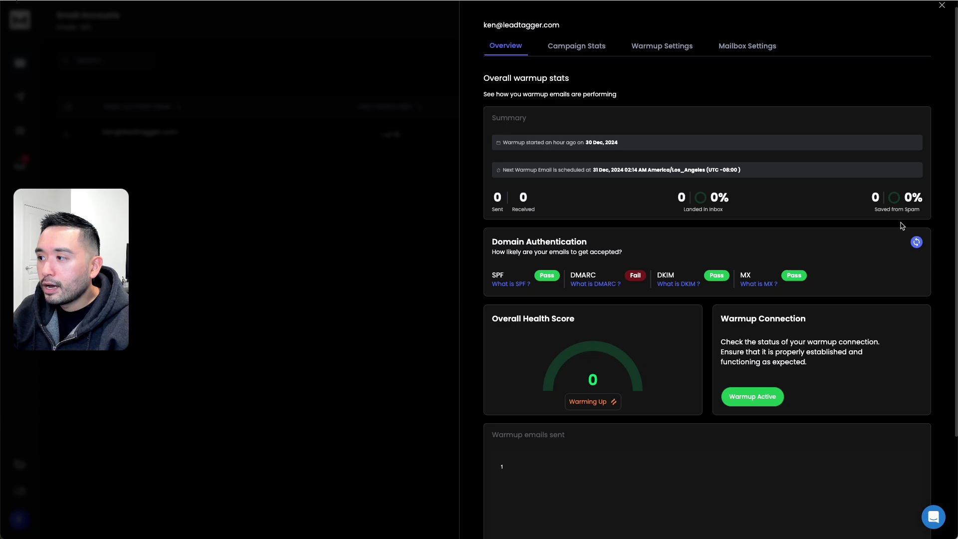
scroll(901, 226, "down", 1)
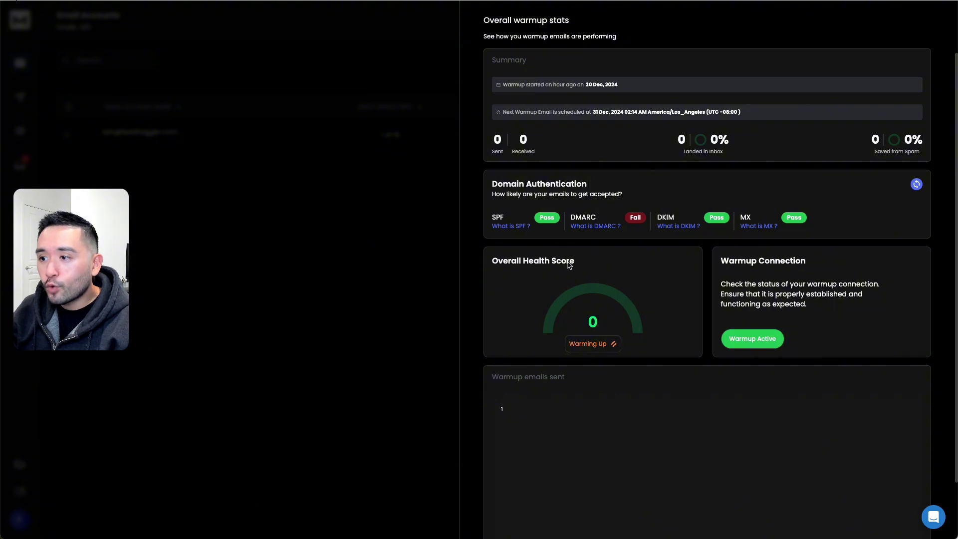
scroll(571, 265, "down", 2)
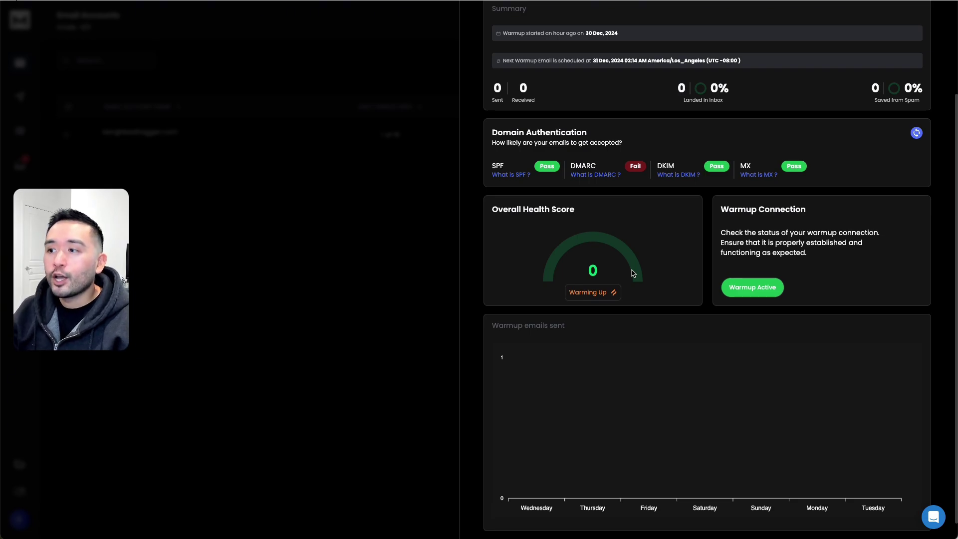
scroll(661, 265, "up", 3)
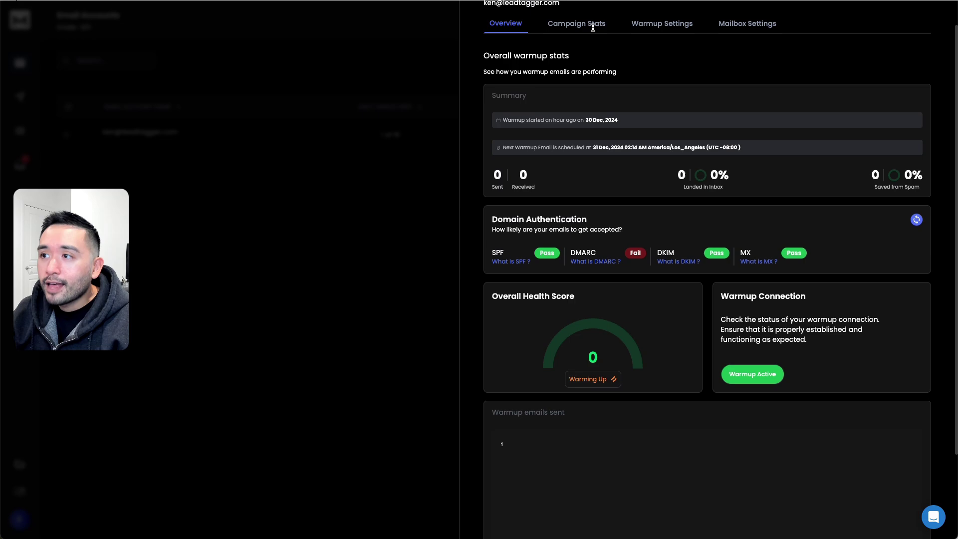
View the email account's campaign stats and open its warmup settings.
left_click(565, 26)
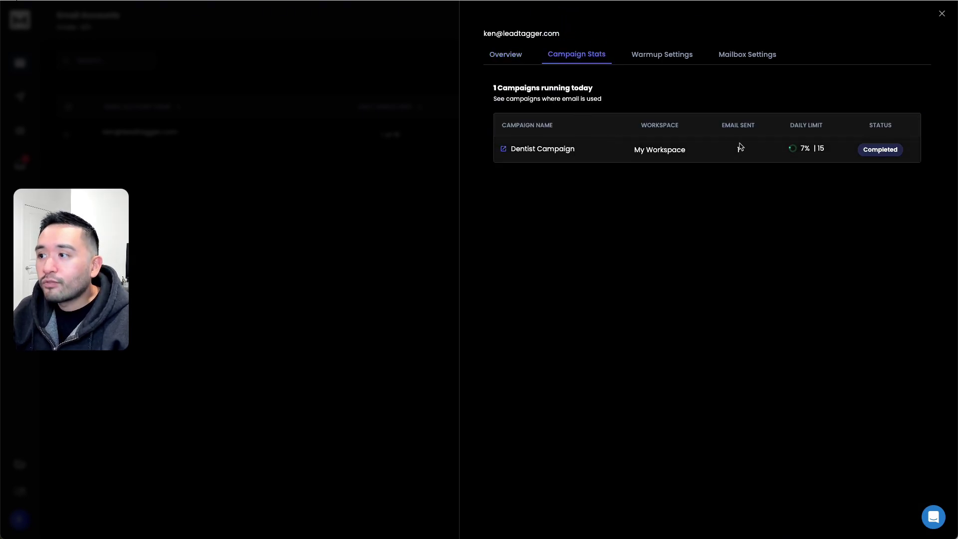
left_click(650, 59)
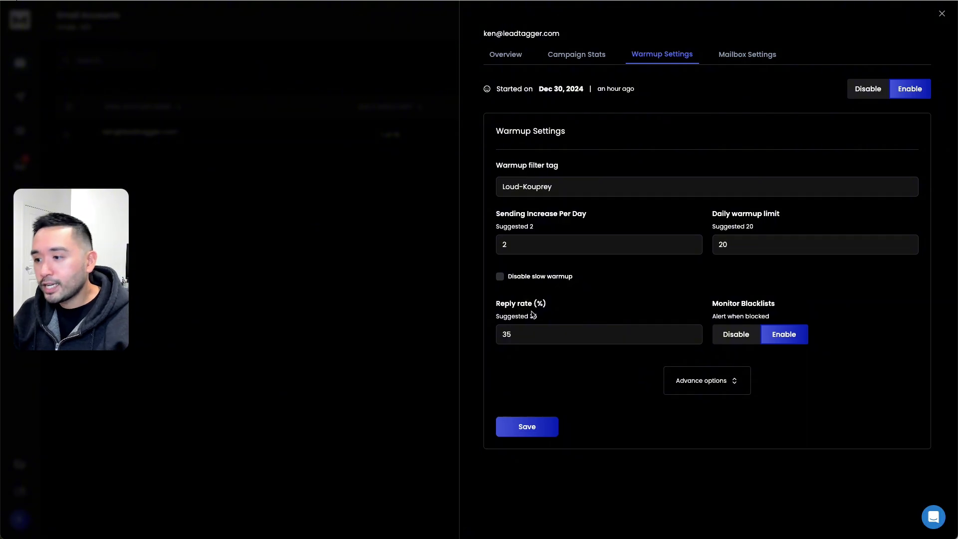
Review the email account's mailbox settings, including sender name, signature, tags, daily sending limit and custom domain tracking.
left_click(748, 57)
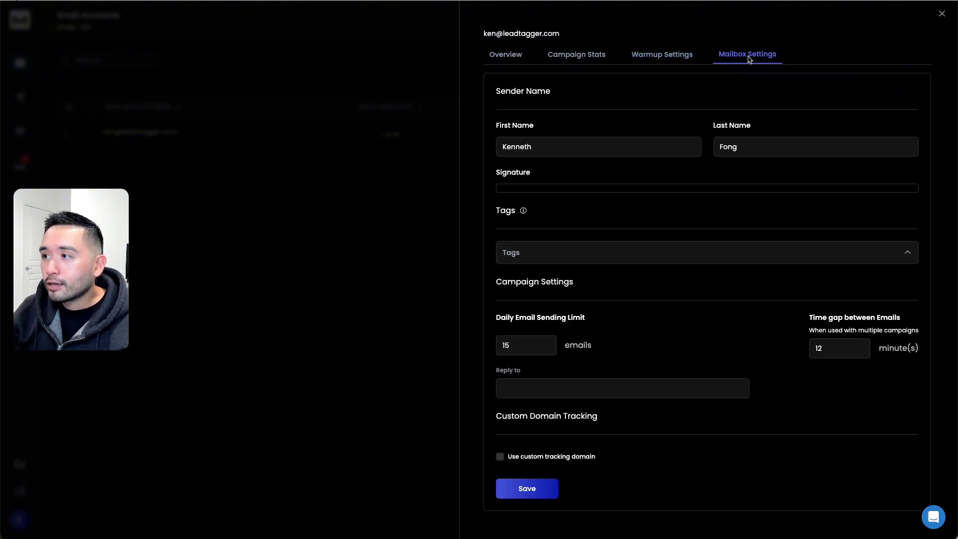
scroll(556, 274, "down", 1)
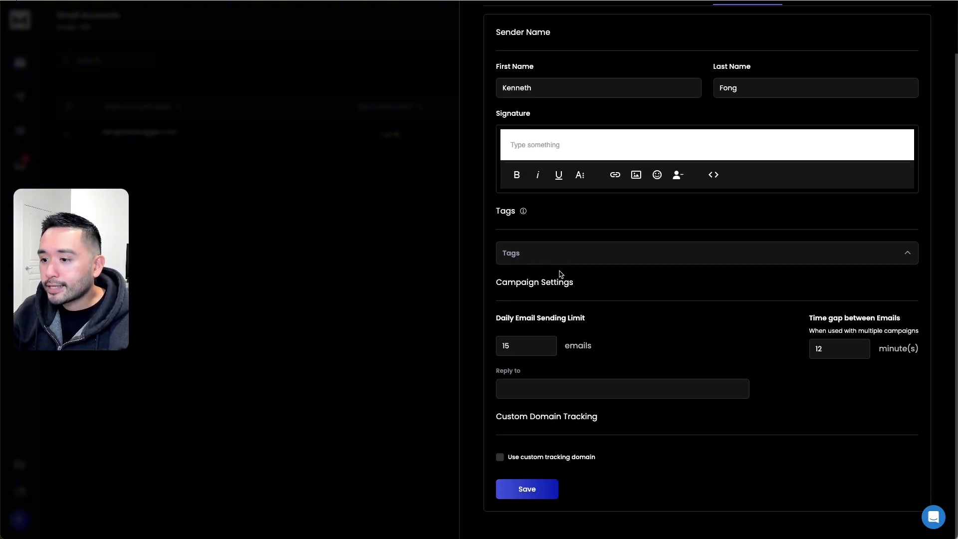
scroll(559, 274, "up", 1)
Open the Dentists lead list, view the options for adding new leads including the Google Sheets import, and return to the list.
left_click(20, 133)
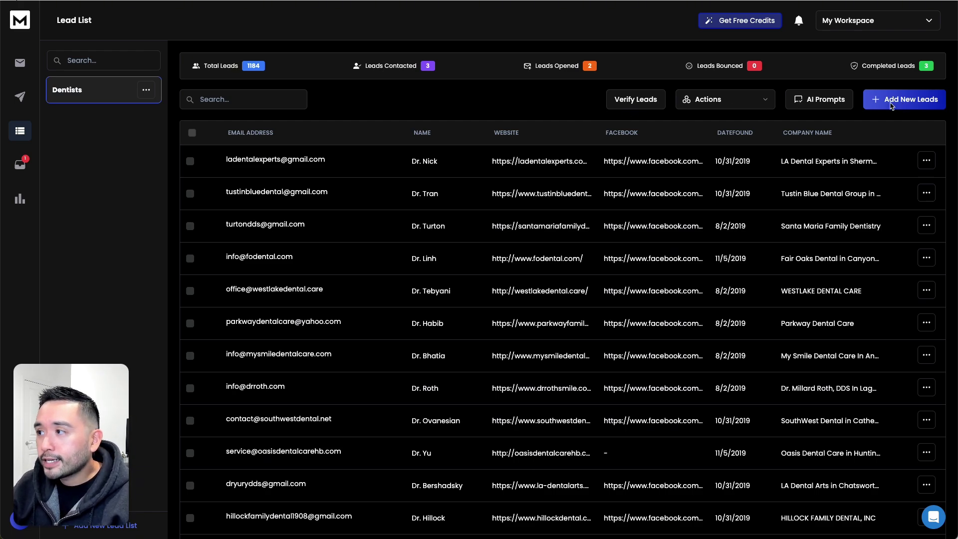
left_click(891, 102)
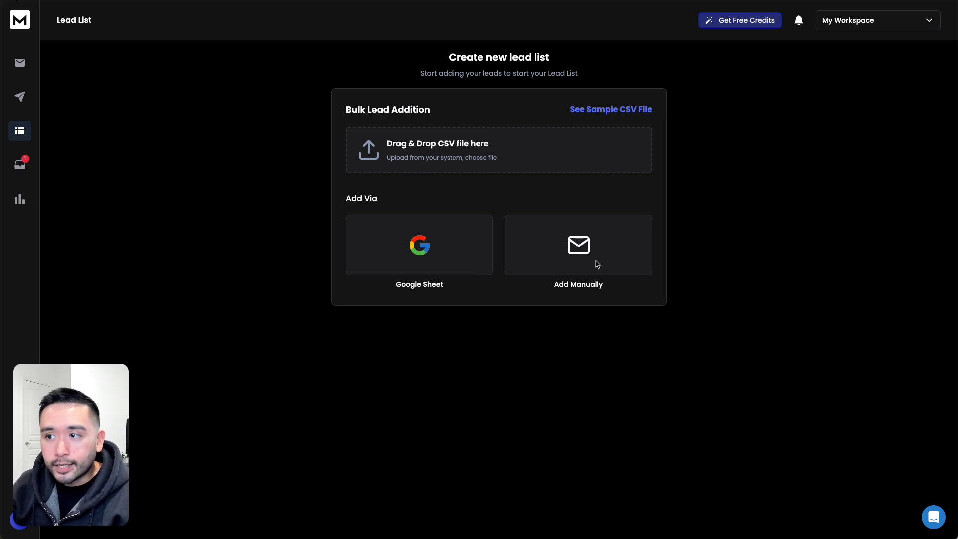
left_click(425, 242)
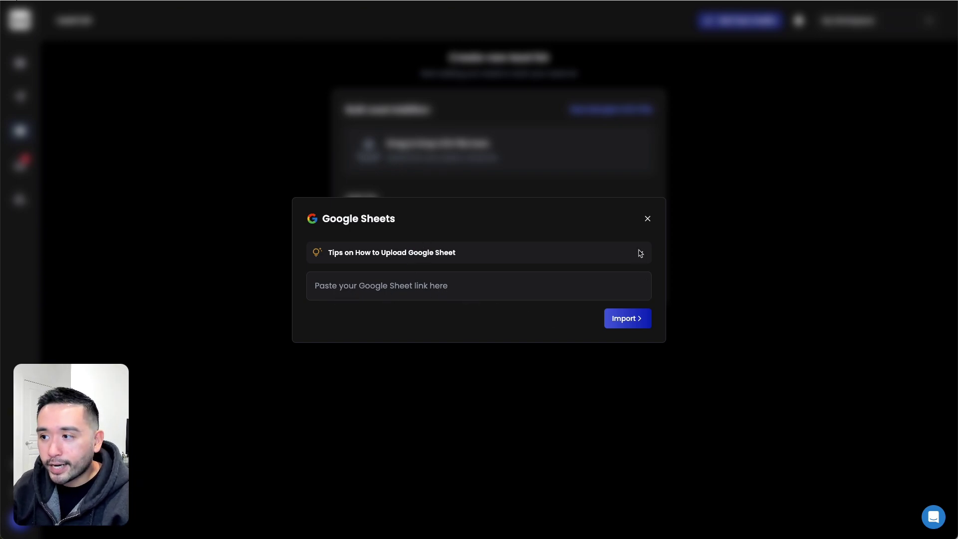
left_click(648, 220)
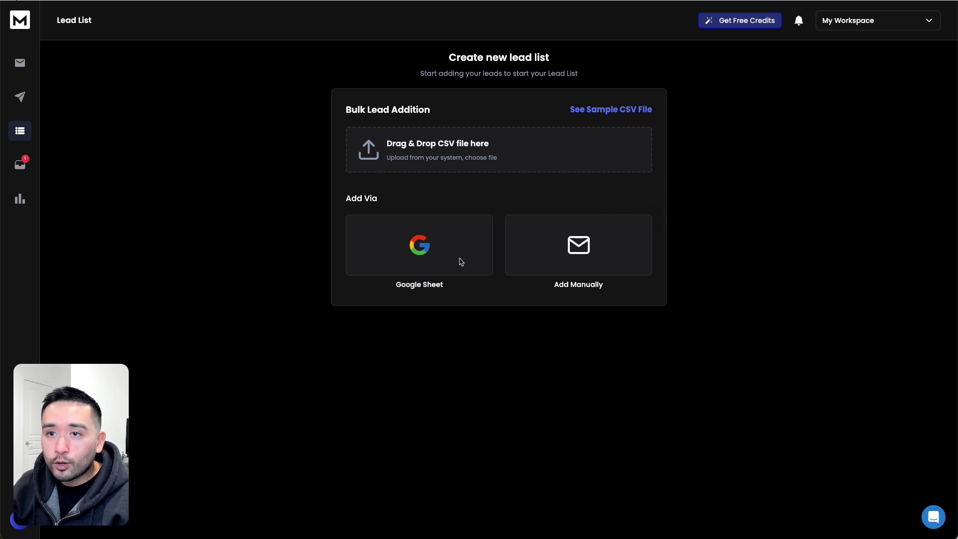
left_click(15, 132)
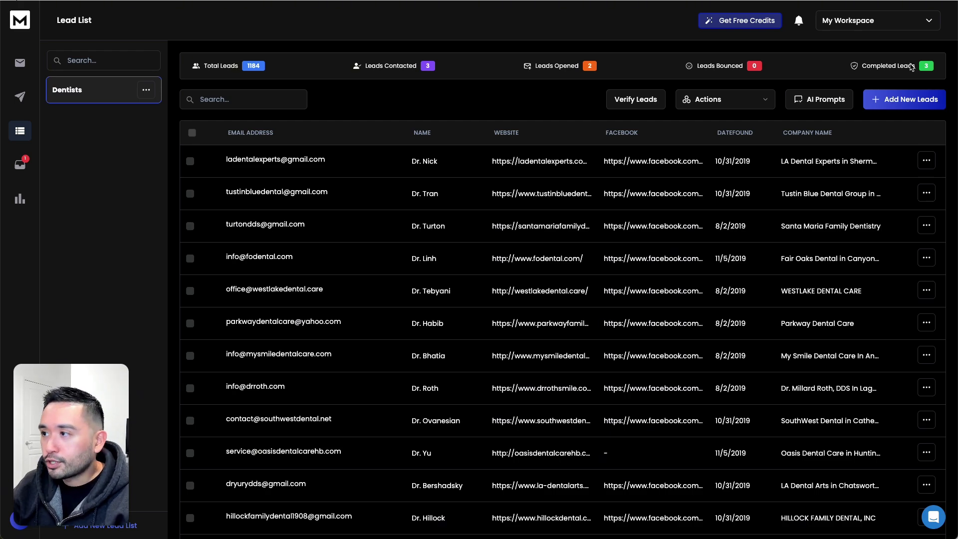
View the first lead's details in the Dentists list and the MailVerify lead verification offer, closing both.
left_click(272, 163)
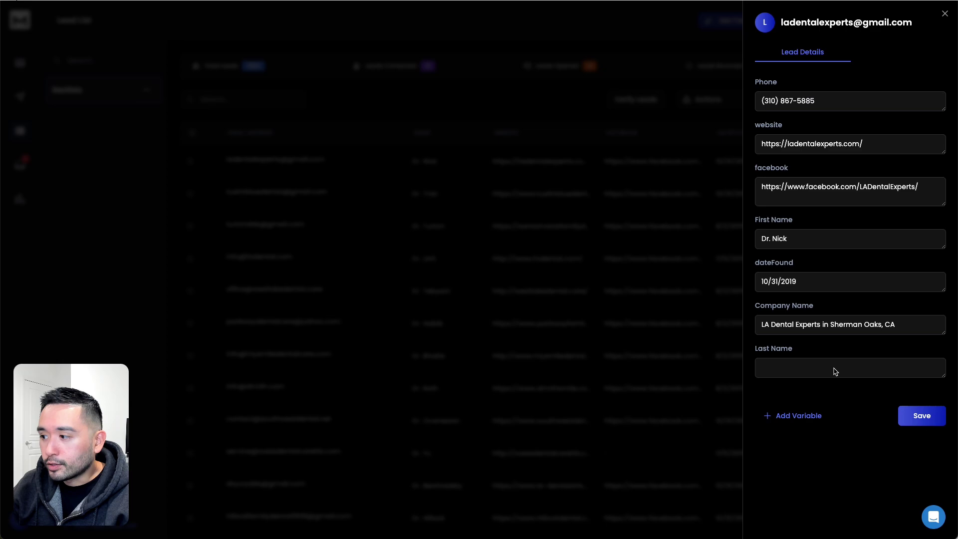
left_click(656, 109)
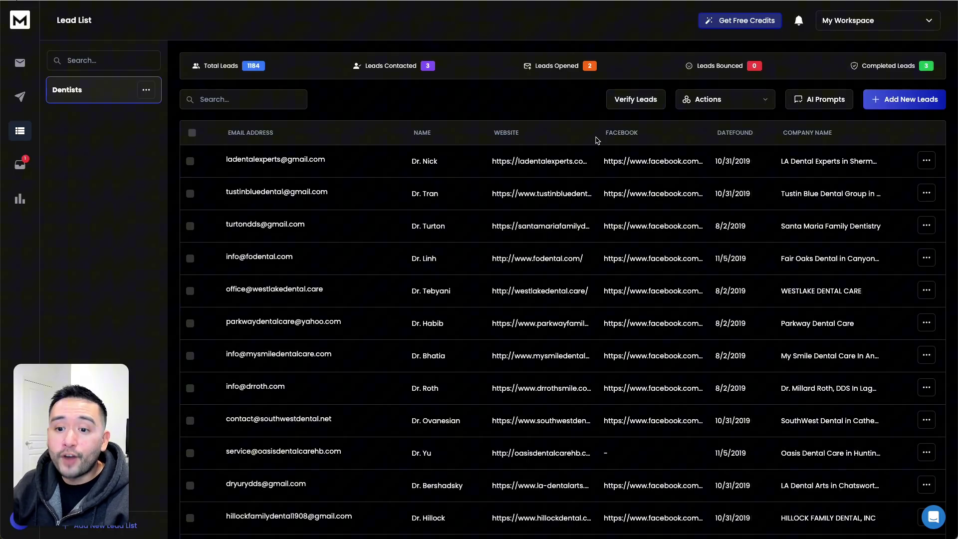
left_click(640, 103)
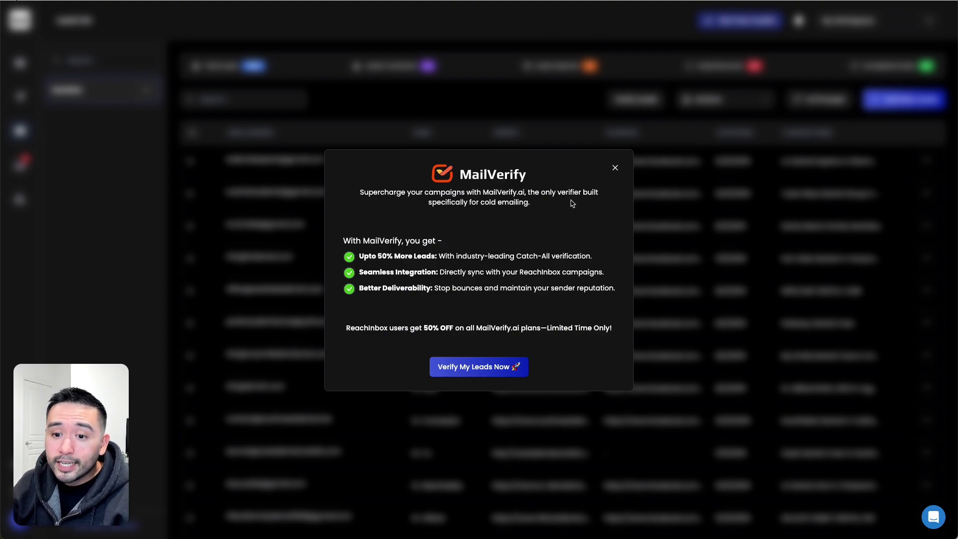
left_click(615, 167)
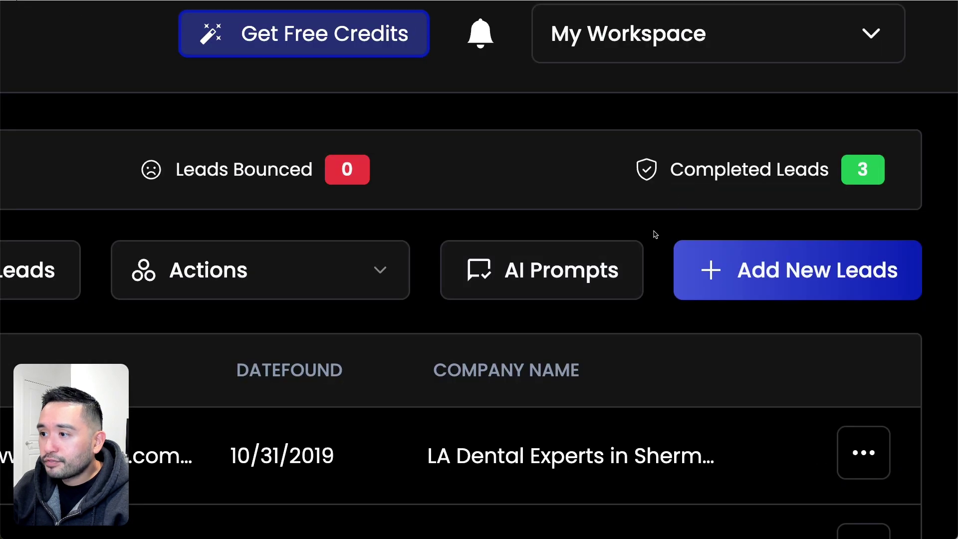
Create a new AI prompt reading "list out all my leads that are in Los Angeles at the top" and generate its test output.
left_click(785, 125)
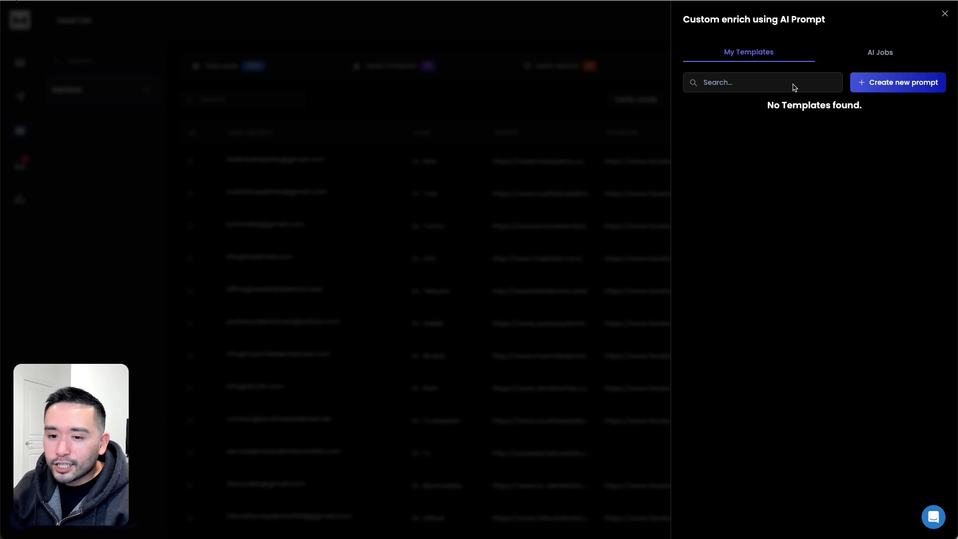
left_click(898, 85)
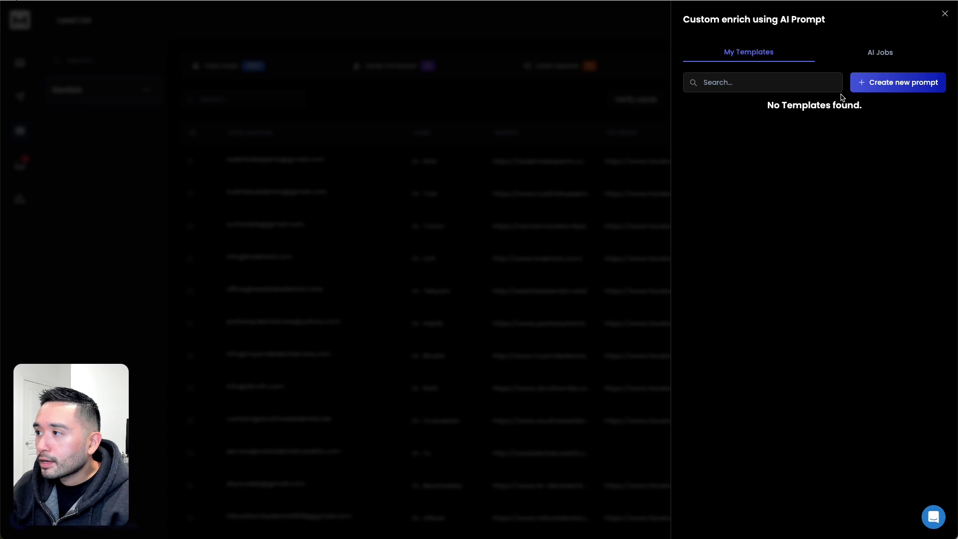
left_click(883, 84)
left_click(765, 147)
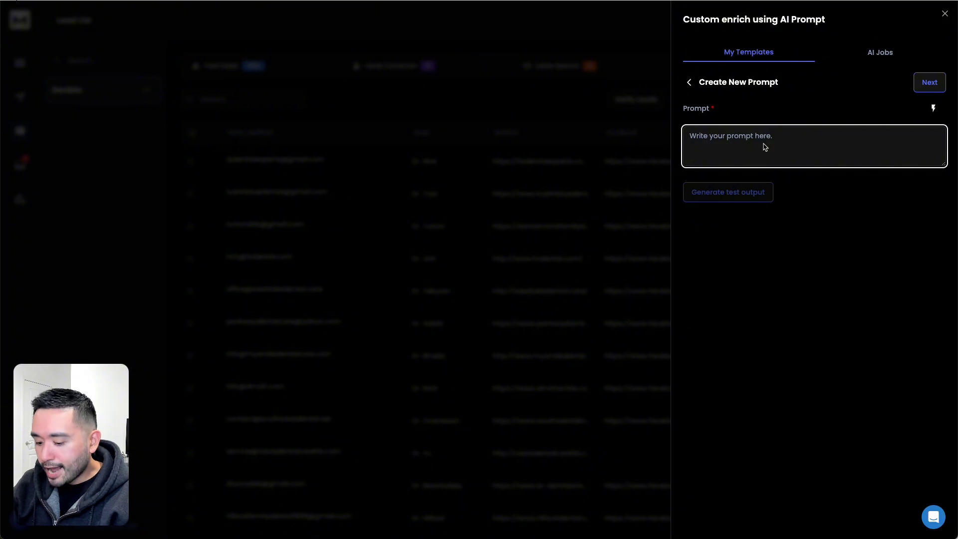
type("what")
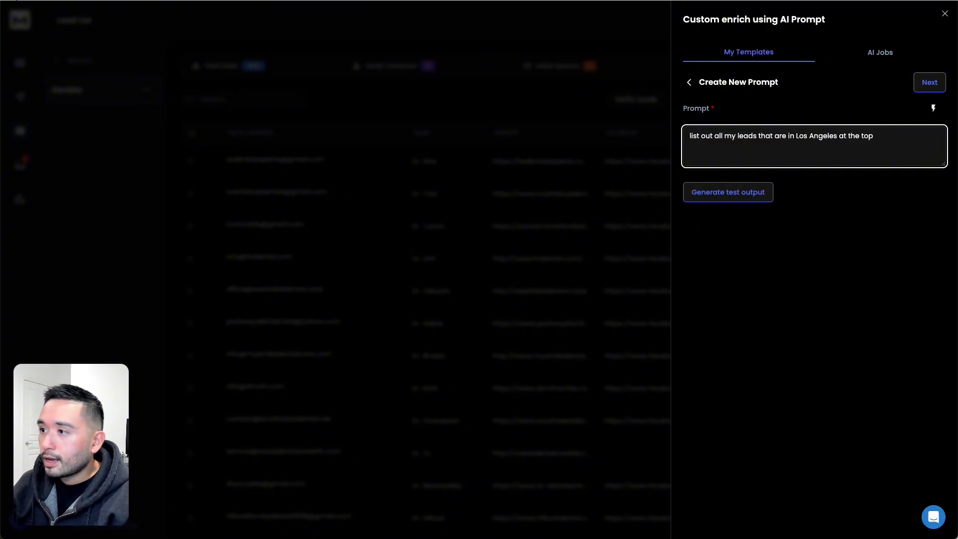
left_click(717, 200)
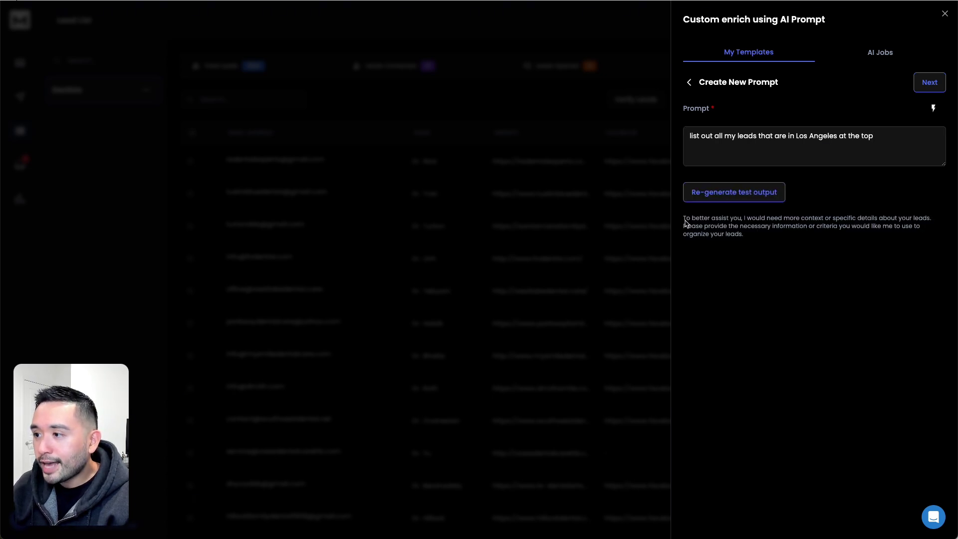
left_click_drag(685, 222, 866, 235)
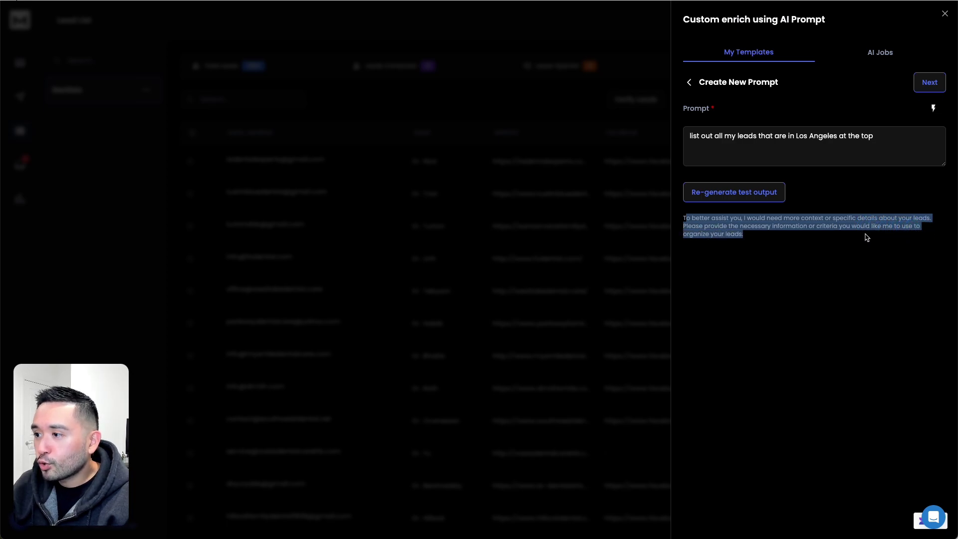
left_click(837, 239)
left_click(818, 397)
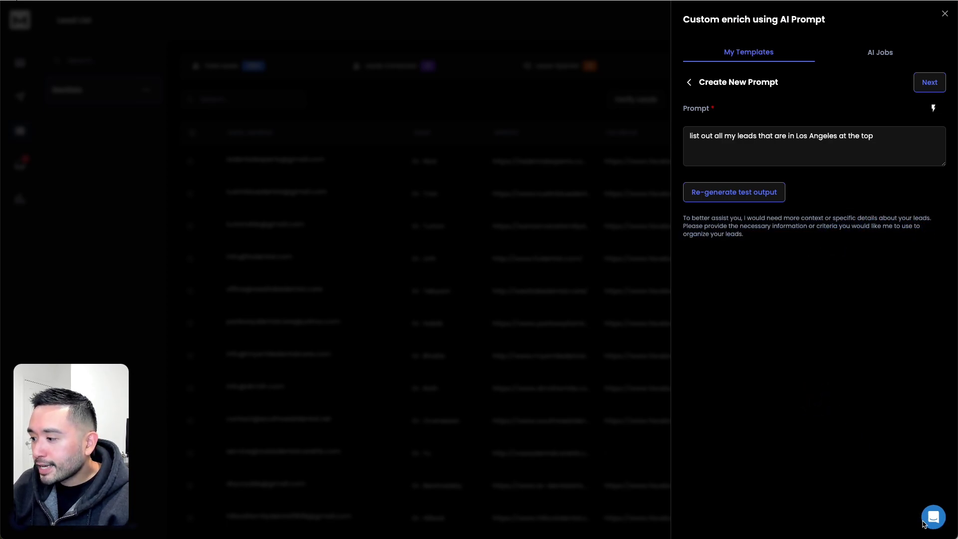
left_click_drag(778, 227, 698, 220)
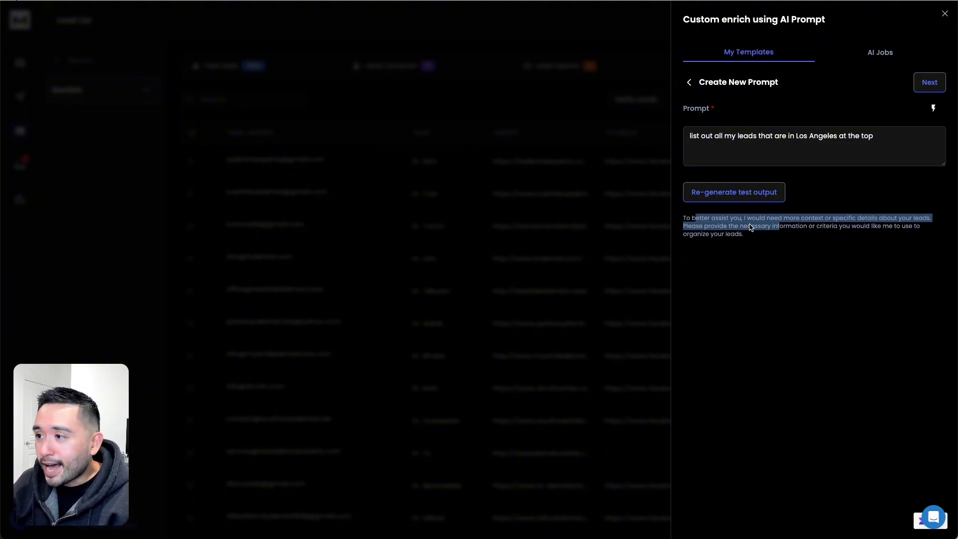
left_click(864, 151)
Replace the prompt with "generate a cold email for dentists in los angeles" and regenerate and read the test output.
left_click_drag(876, 140, 724, 128)
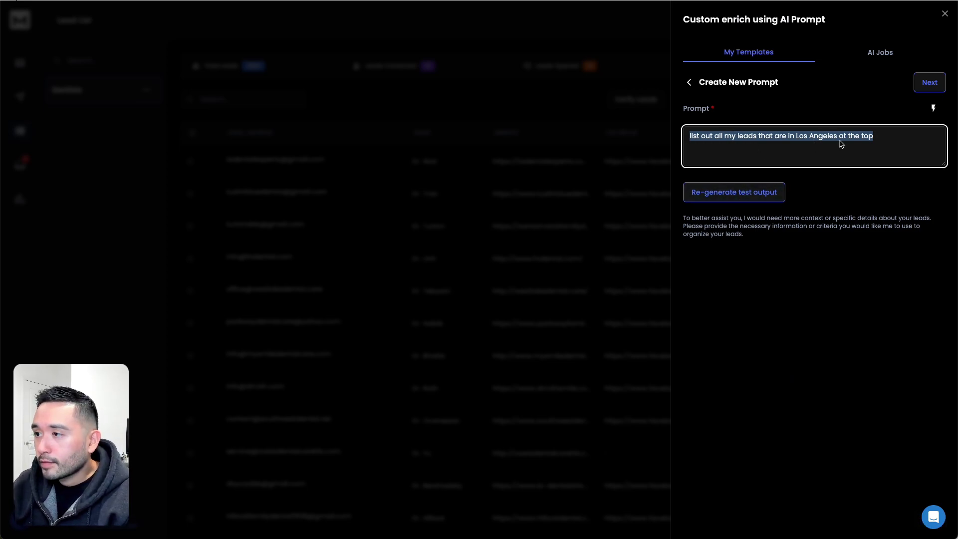
key("BackSpace")
type("generate a cold email for dentists in los angeles")
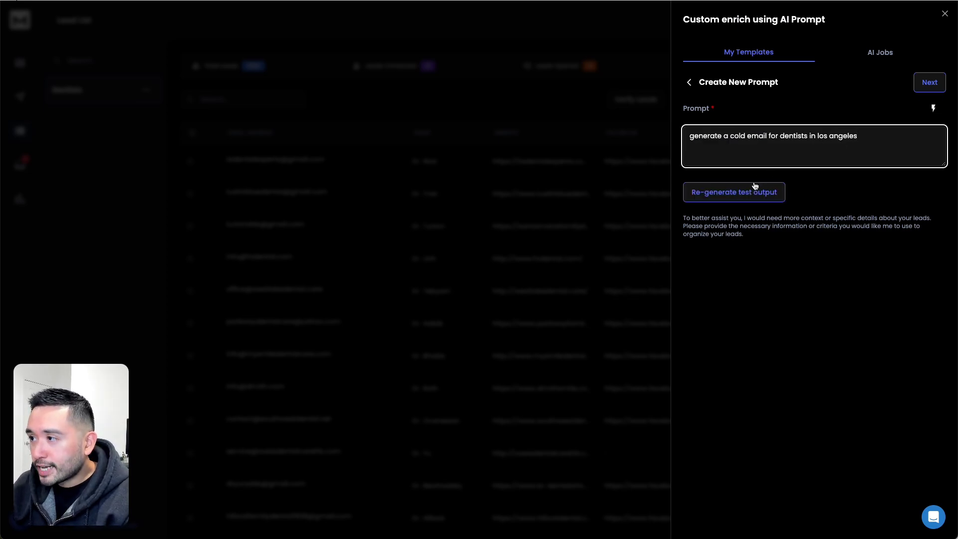
left_click(743, 192)
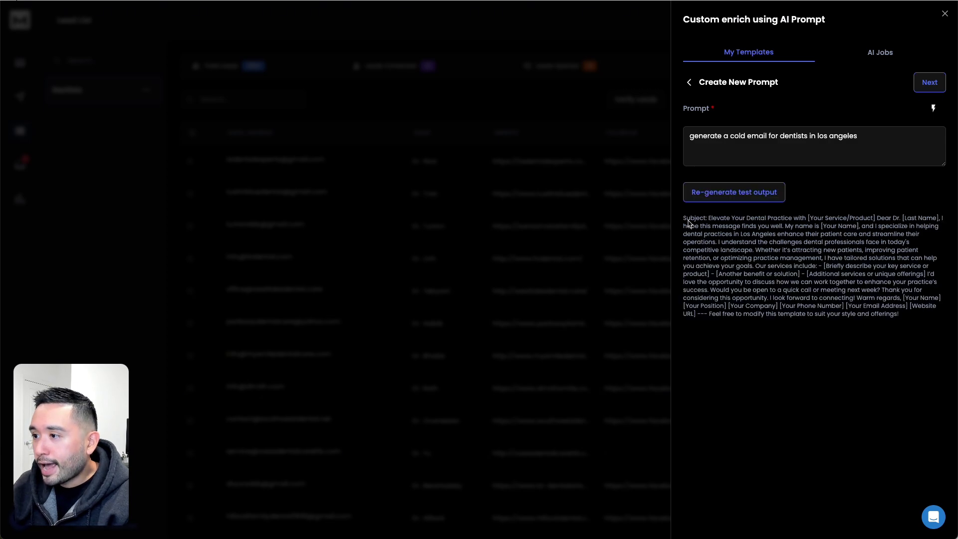
left_click_drag(686, 218, 918, 234)
left_click(741, 218)
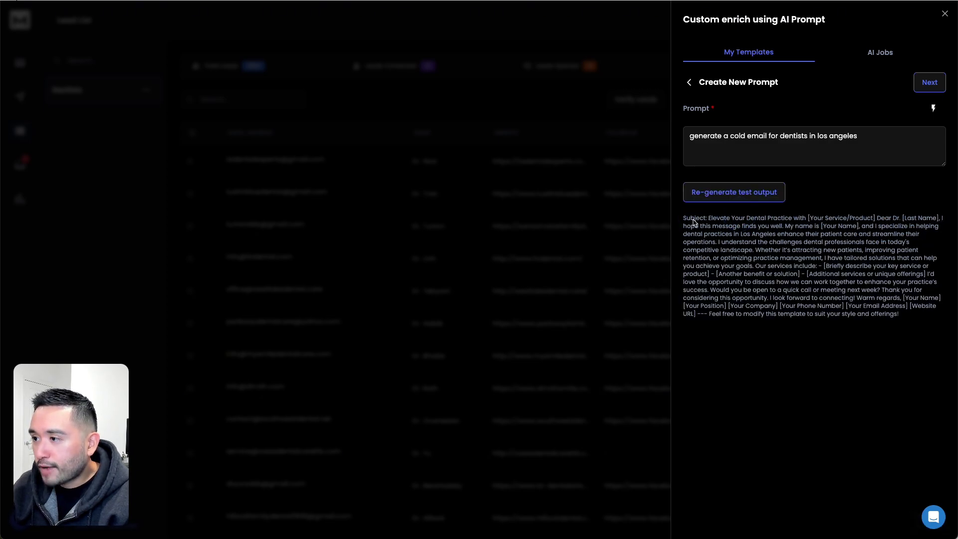
left_click_drag(690, 218, 855, 313)
left_click(877, 218)
left_click(843, 315)
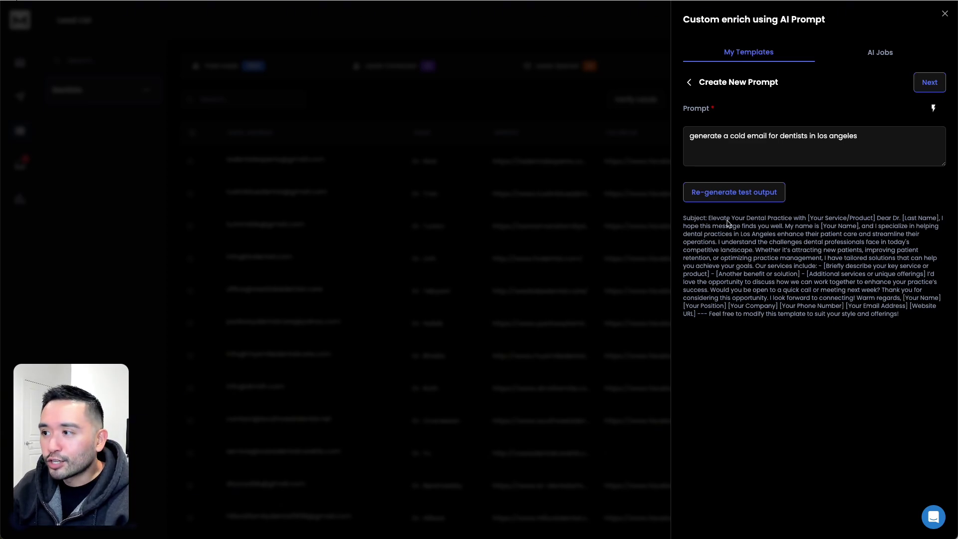
Append the Website variable to the end of the cold email prompt, then regenerate and read the test output.
left_click(868, 141)
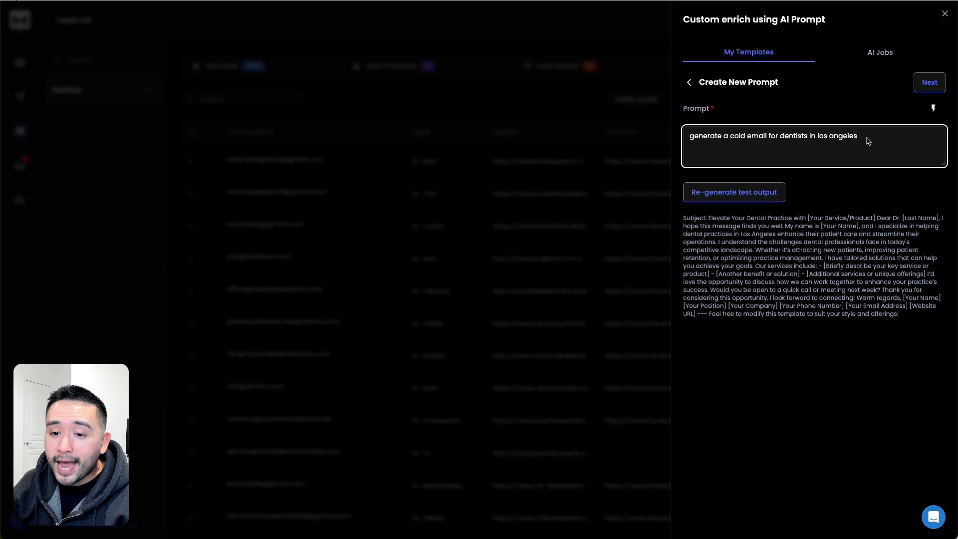
left_click(935, 108)
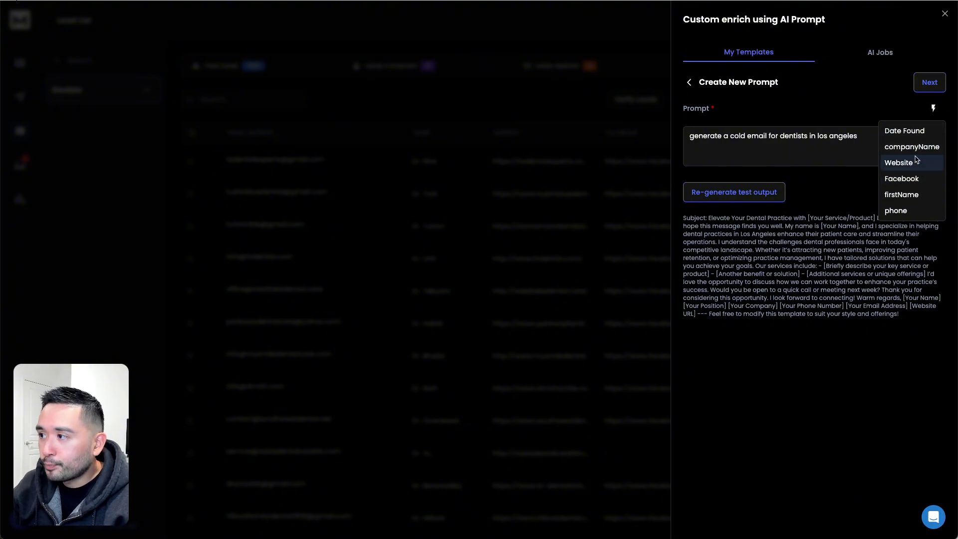
left_click(913, 162)
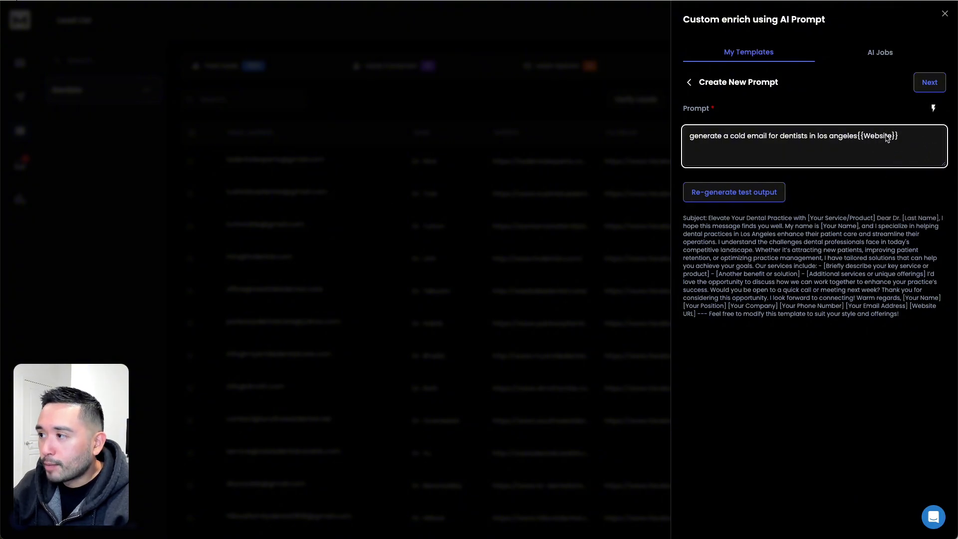
left_click(712, 194)
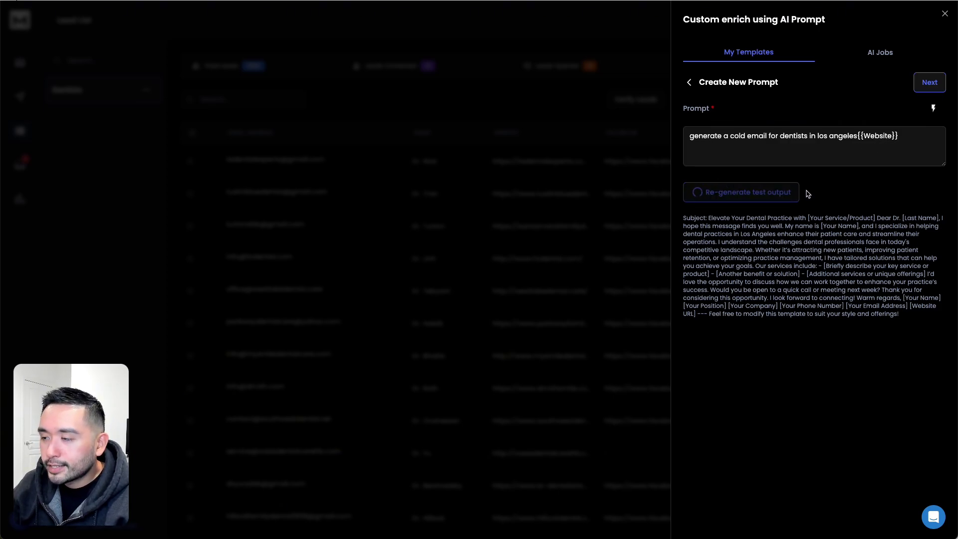
left_click_drag(731, 217, 707, 220)
left_click(708, 220)
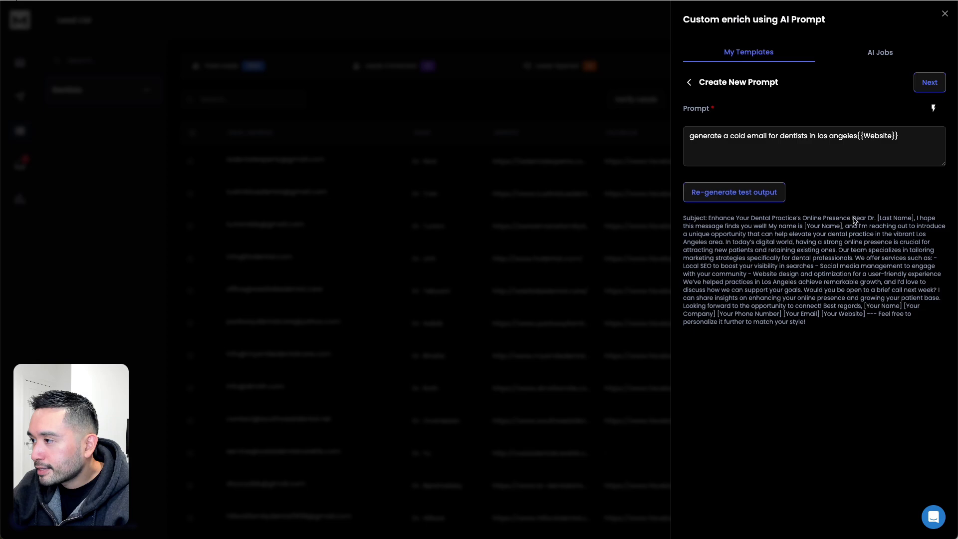
left_click_drag(853, 220, 868, 332)
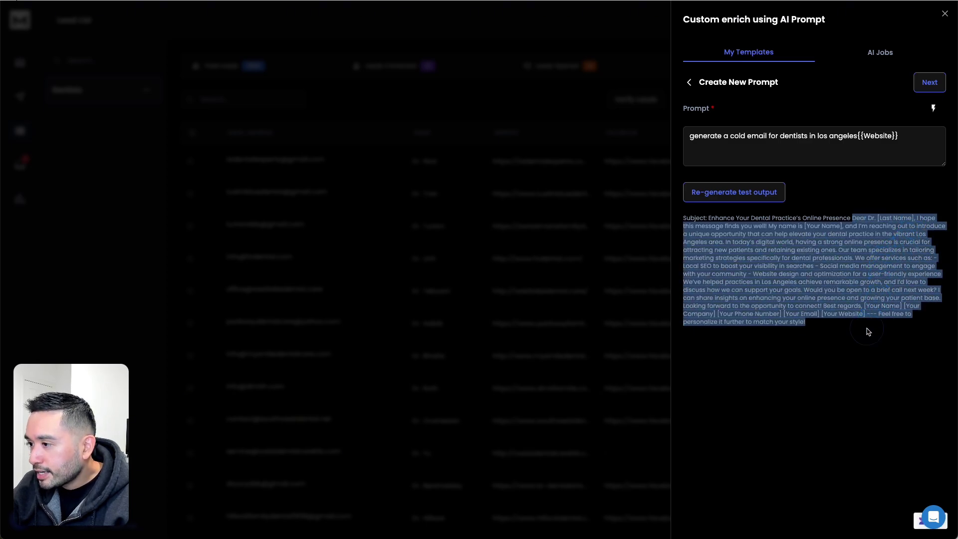
left_click(868, 332)
left_click_drag(822, 242, 866, 277)
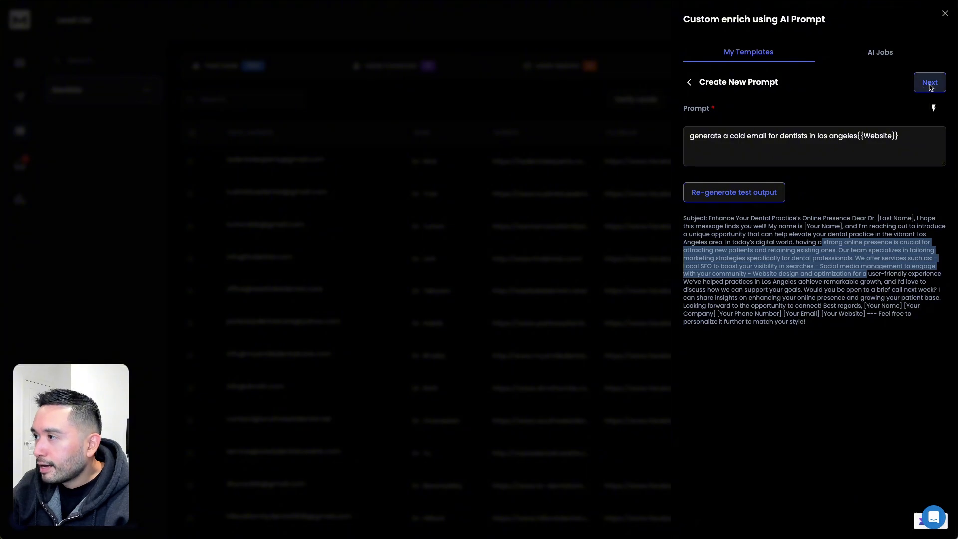
View the Save Template form and the AI Jobs list without saving, and return to the Create New Prompt form.
left_click(929, 84)
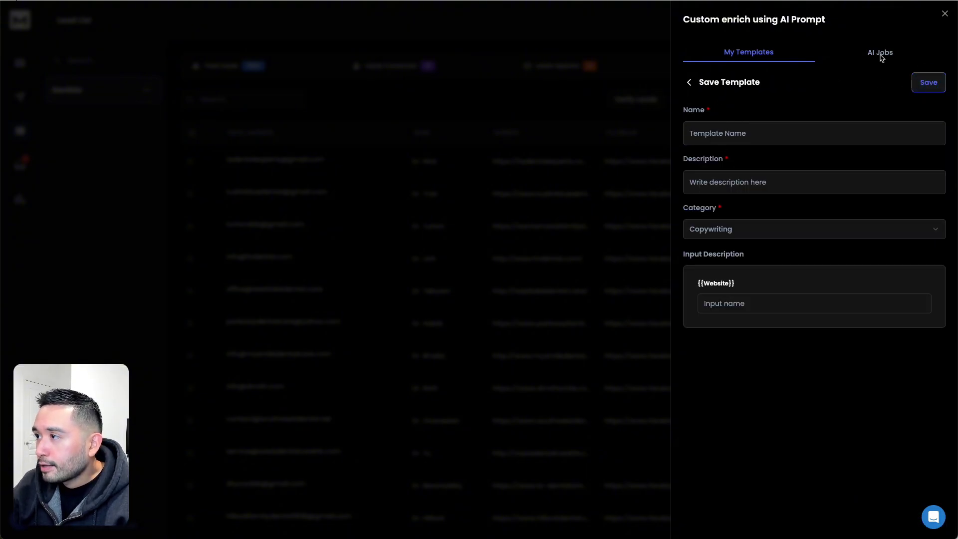
left_click(880, 55)
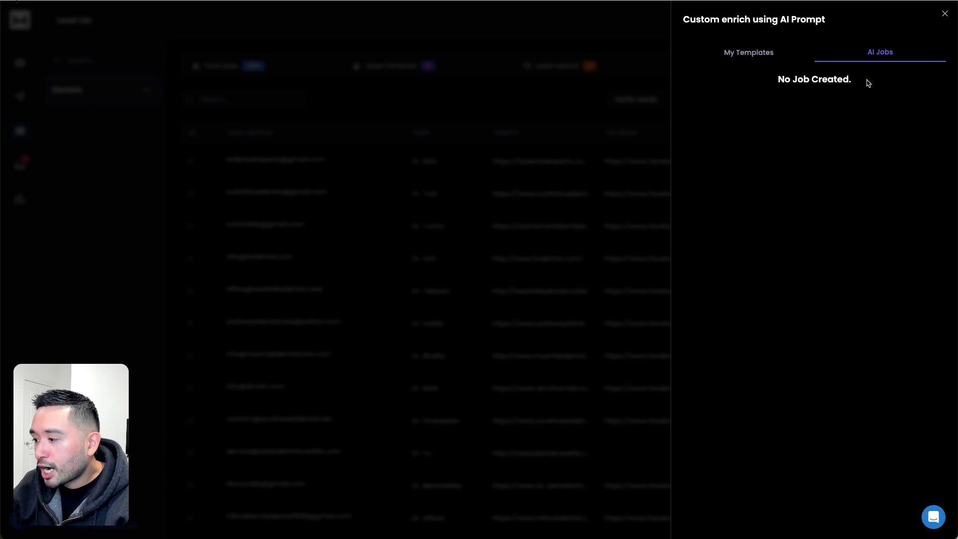
left_click(746, 57)
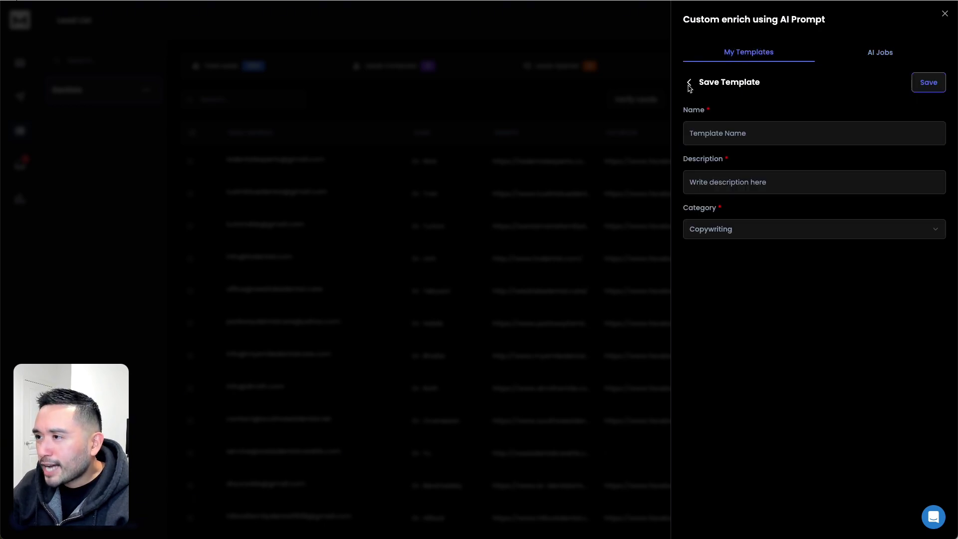
left_click(689, 83)
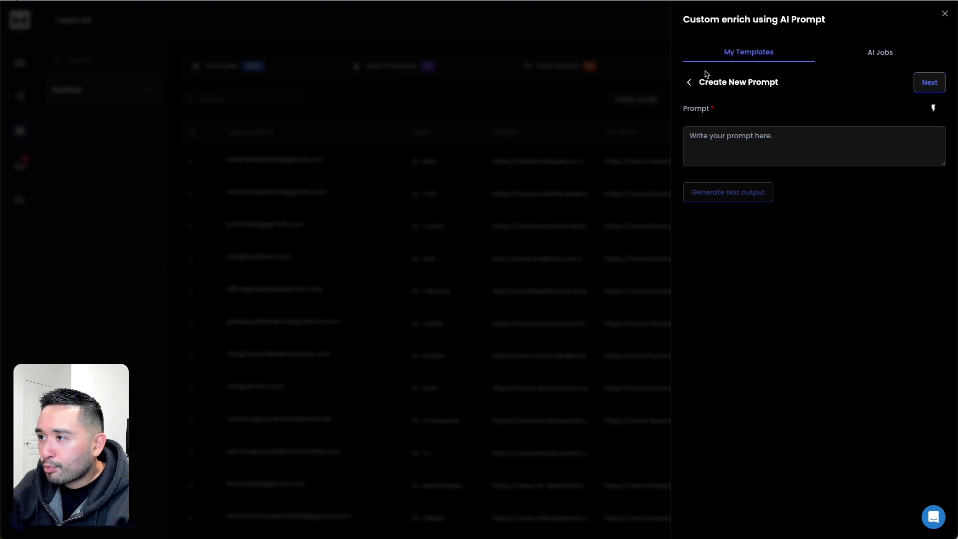
Close the AI prompt templates and create a new campaign named "Solar Panel Installers".
left_click(691, 83)
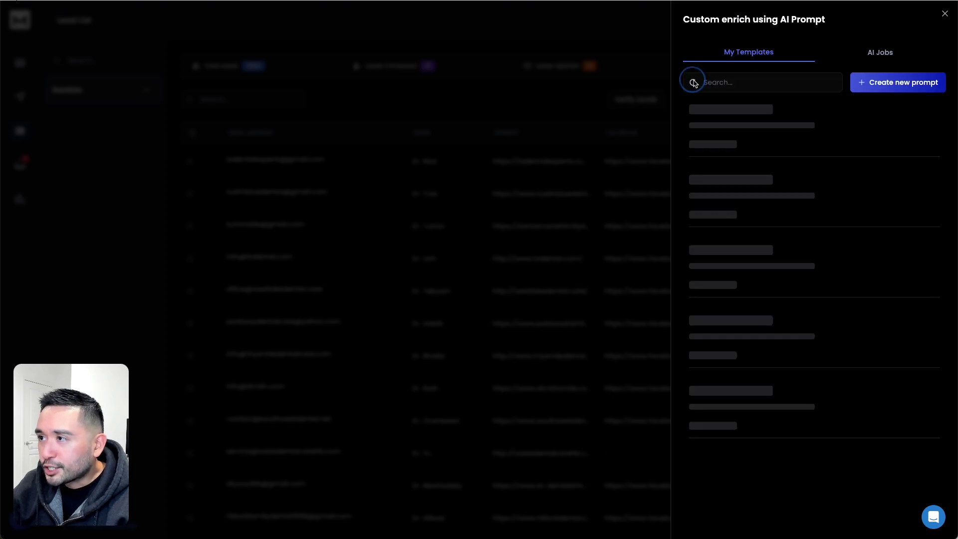
left_click(945, 14)
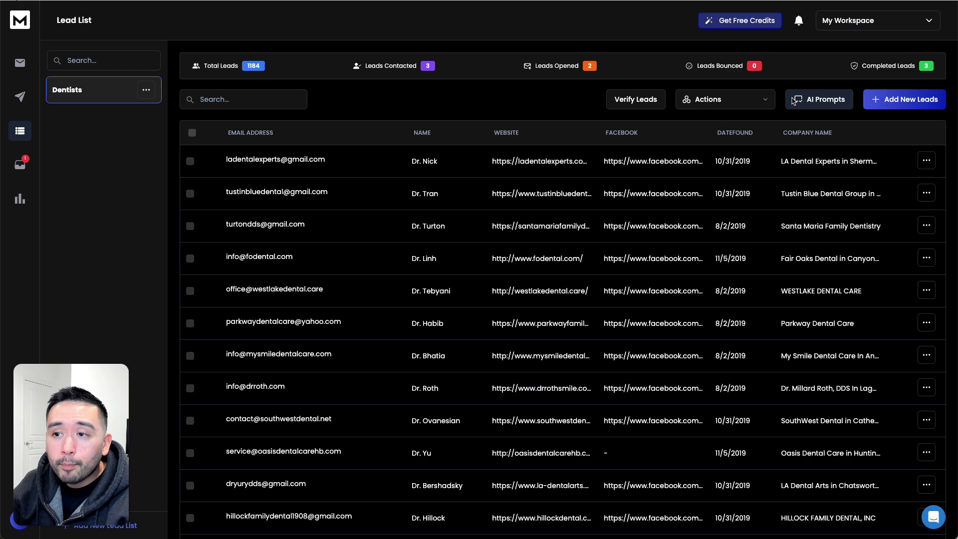
left_click(21, 98)
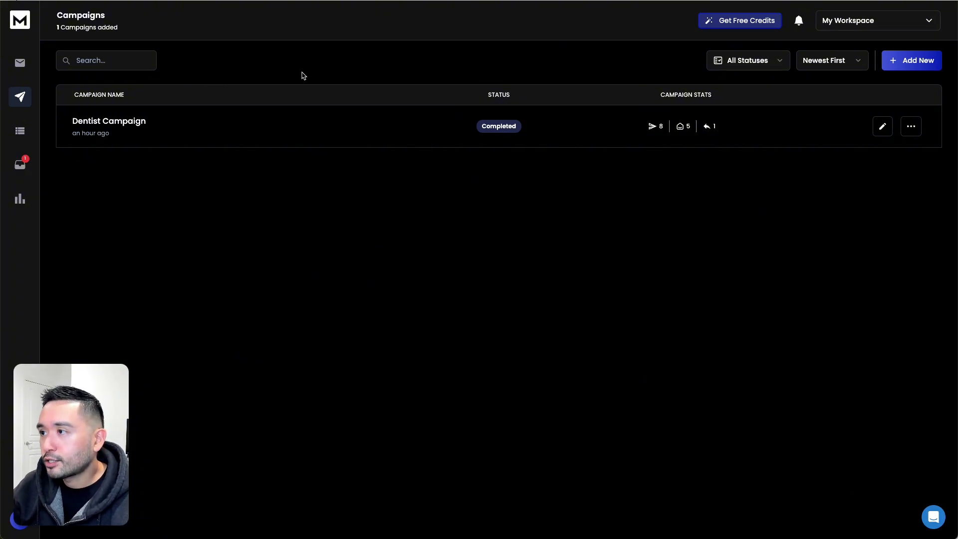
left_click(927, 63)
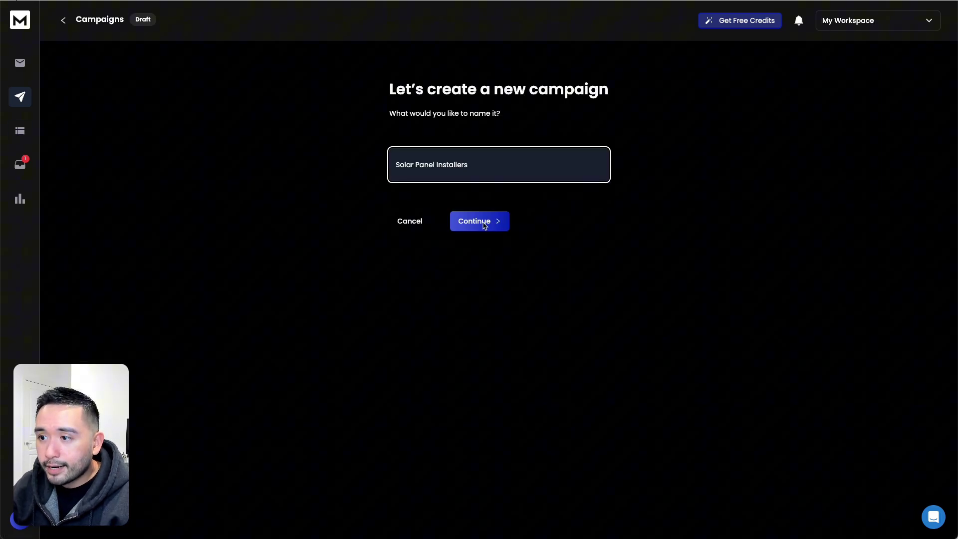
left_click(482, 223)
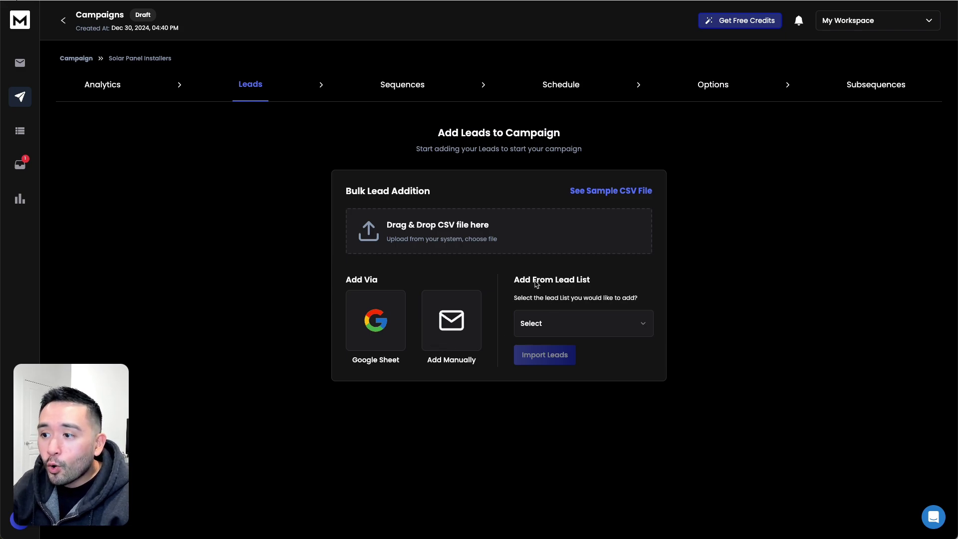
Import the leads from the Dentists lead list into the Solar Panel Installers campaign.
left_click(589, 327)
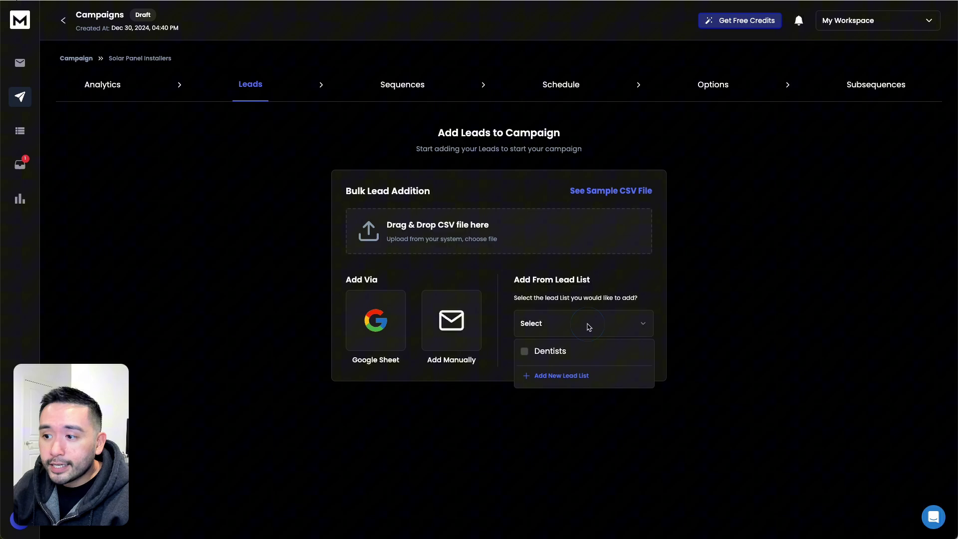
left_click(525, 352)
left_click(586, 302)
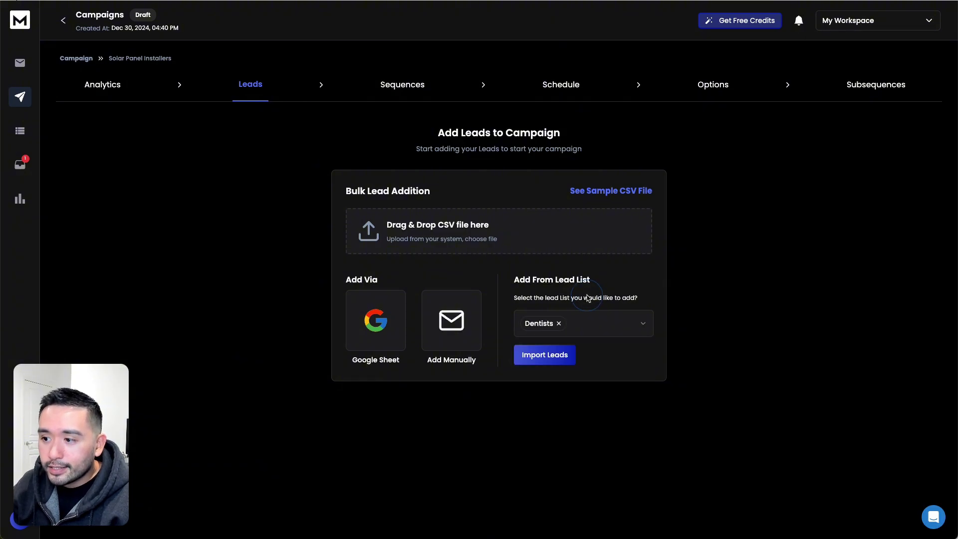
left_click(545, 359)
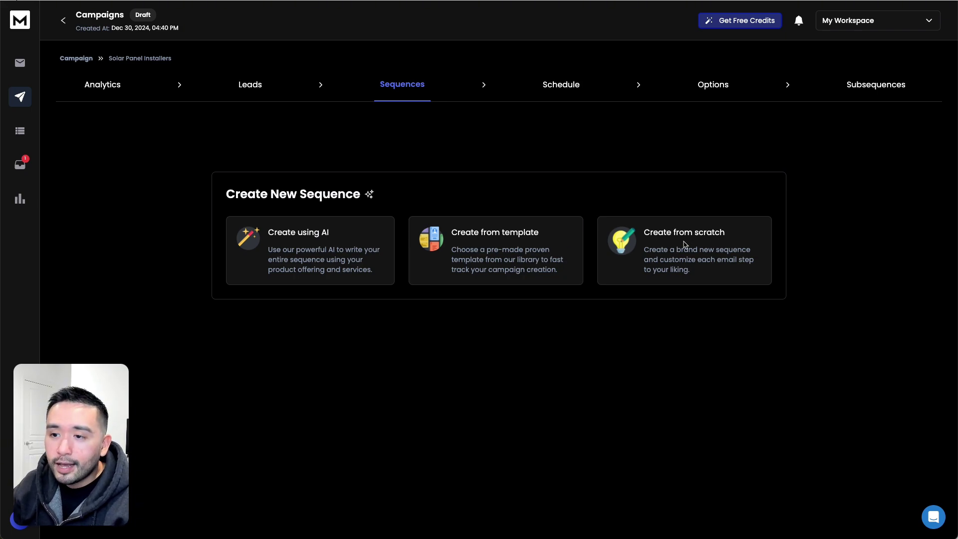
Start an AI-generated multiple email sequence with the purpose "I would like to offer my SEO services to solar panel installers".
left_click(324, 239)
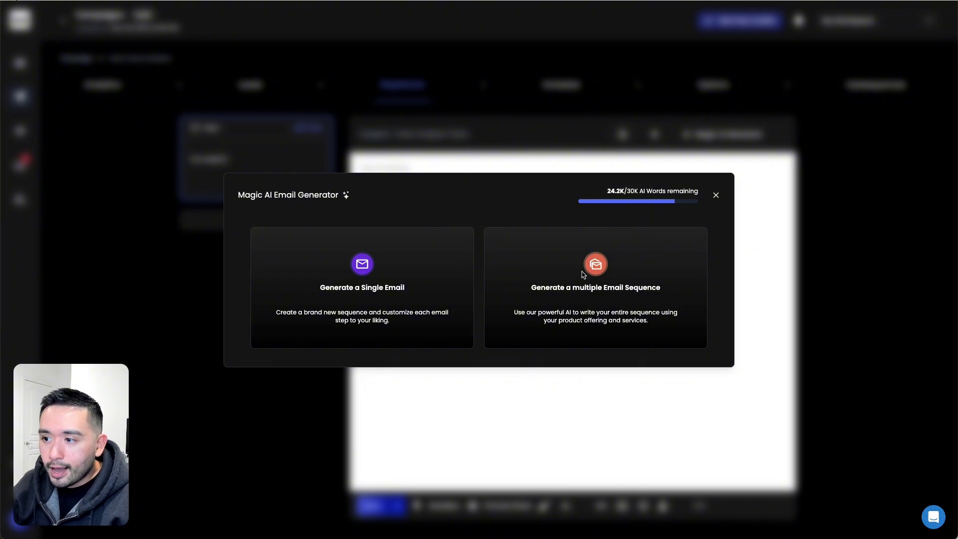
left_click(597, 265)
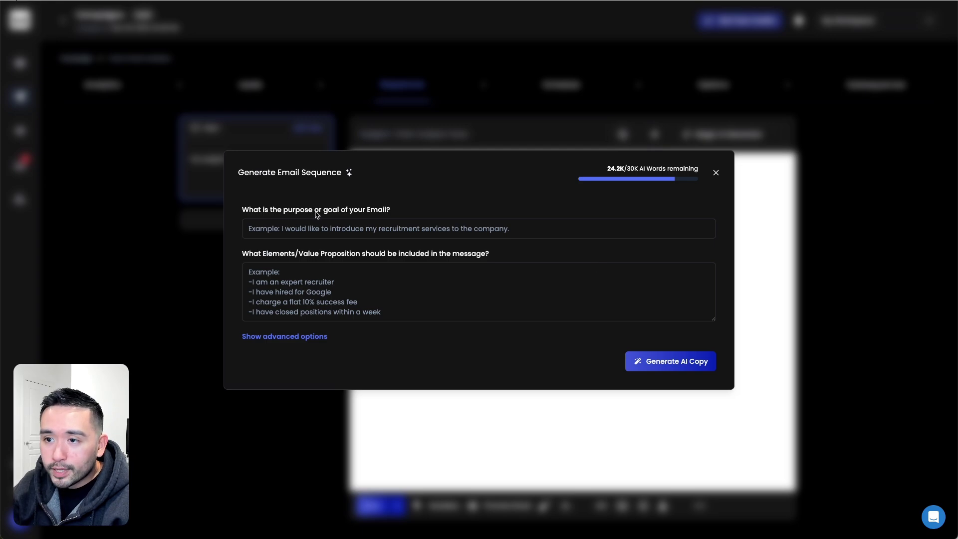
left_click(394, 231)
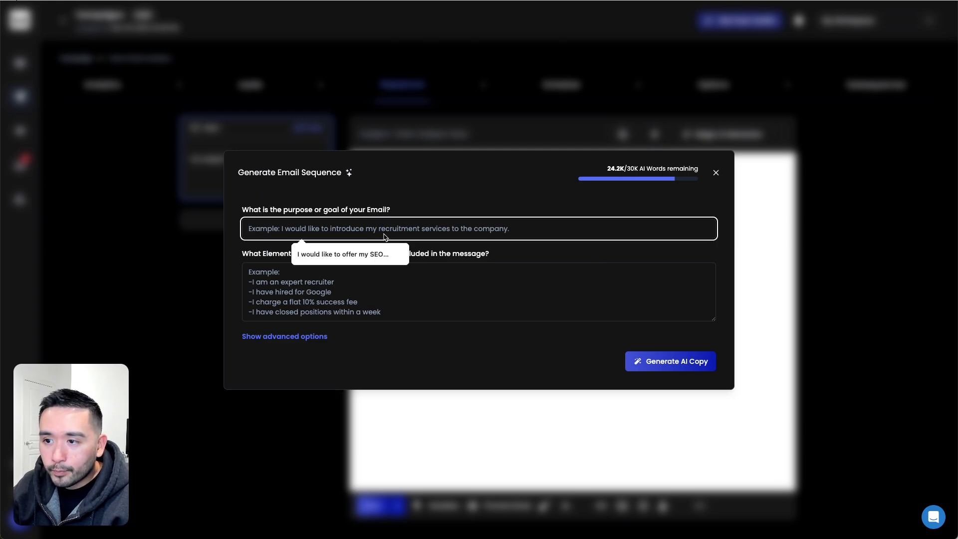
left_click(338, 245)
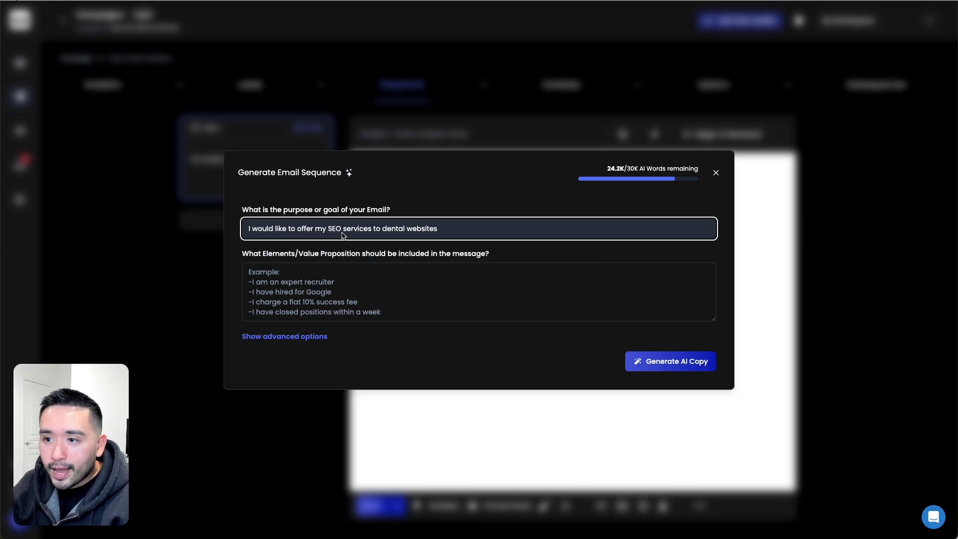
left_click(401, 230)
type("solar pane")
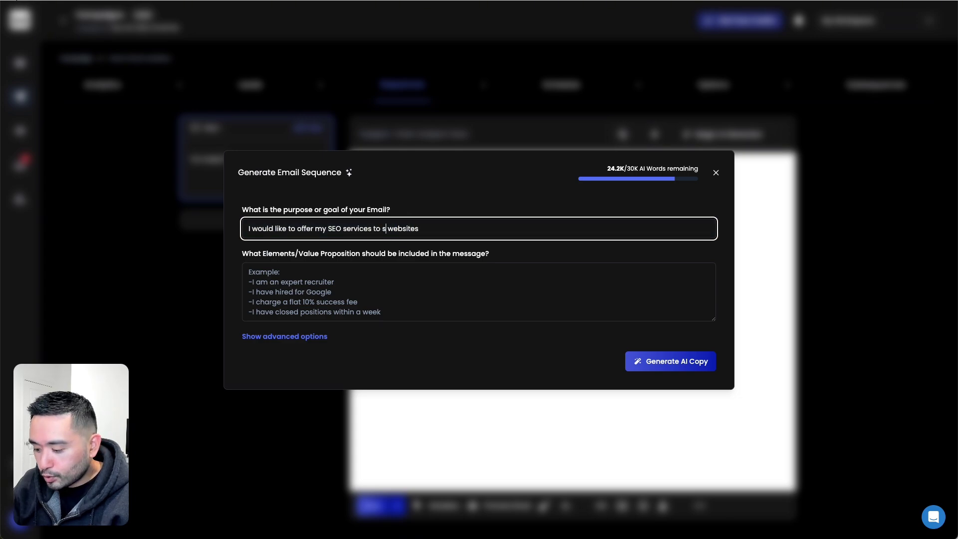
type("l installers")
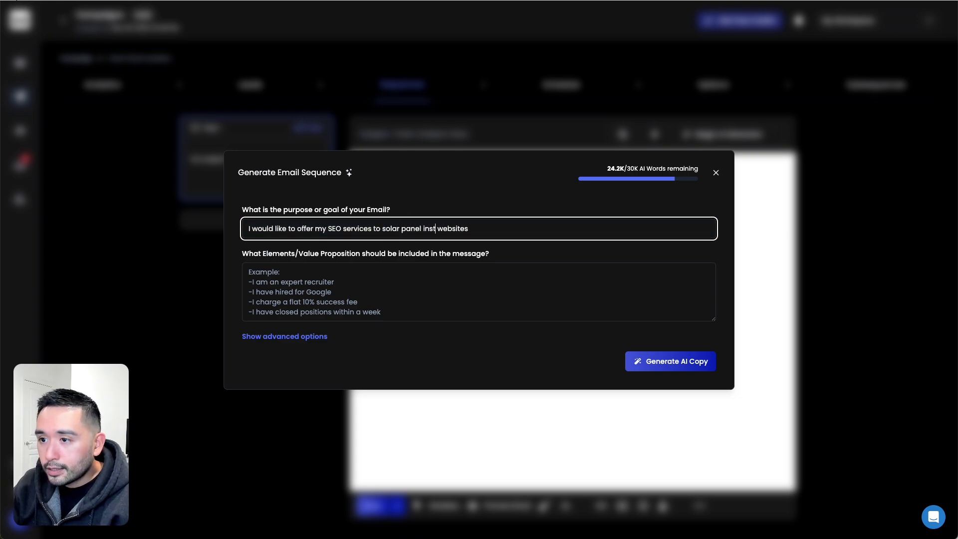
key("shift+End")
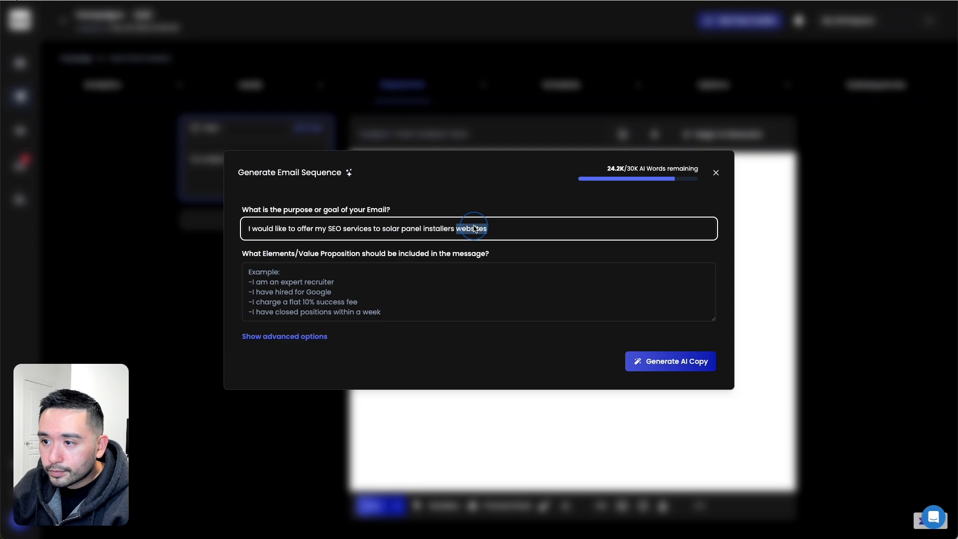
key("BackSpace")
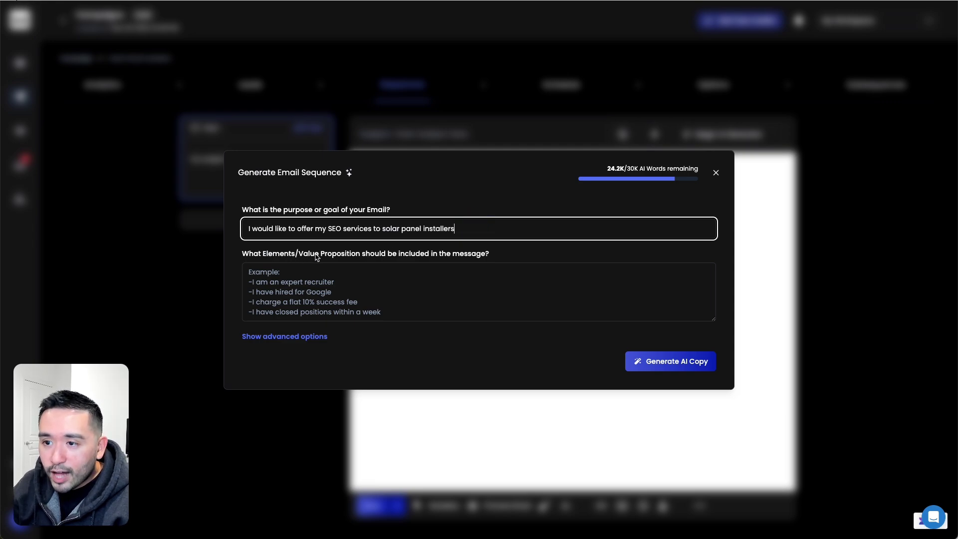
Enter the value proposition: 5 years working with solar panel installers, keyword rankings improved by 50%, monthly charging and no long term contract.
left_click(308, 283)
type("I've worked with solar panel installers for 5 years. I have improved their keyword rankings by 50%. I charge monthly and do not lock you into a long term contract.")
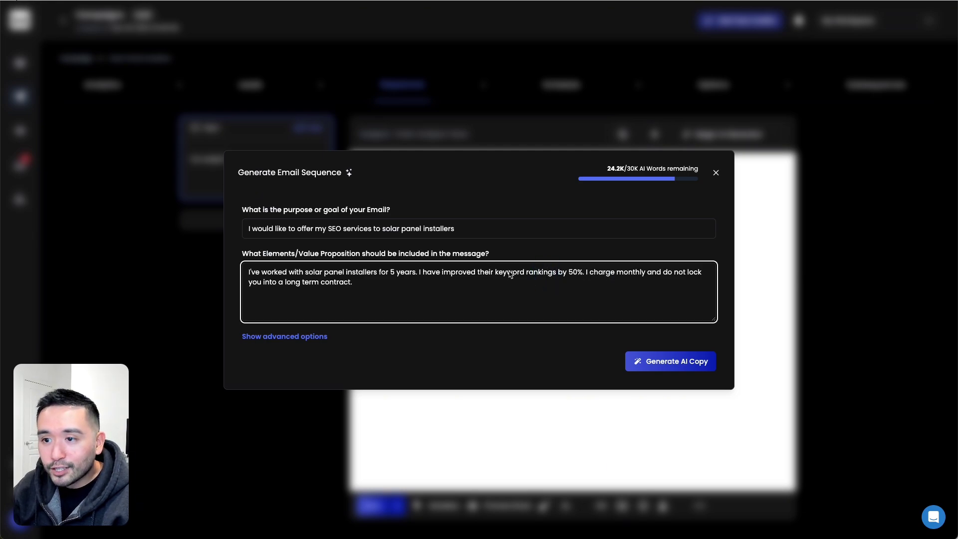
left_click(356, 284)
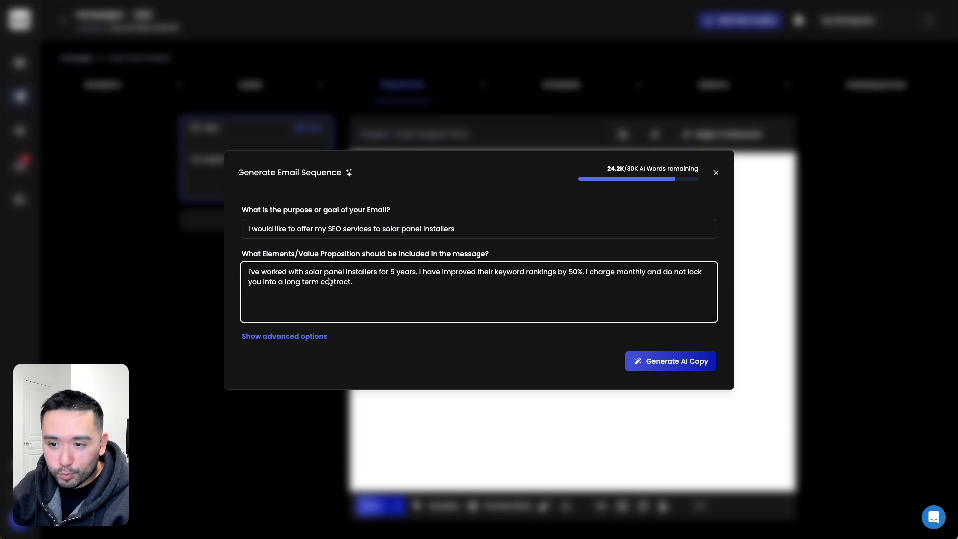
Set the sequence to 3 steps in the advanced options and generate the AI copy.
left_click(273, 336)
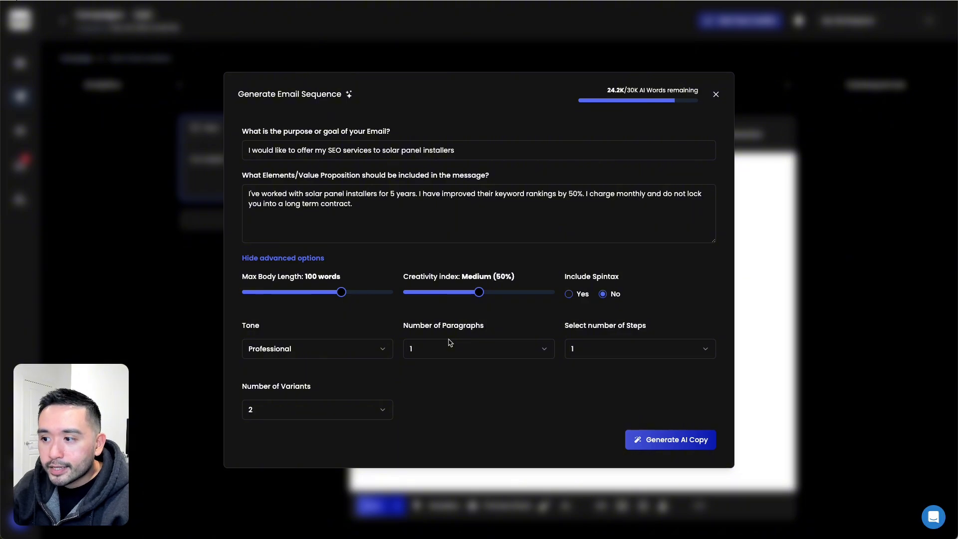
left_click(614, 352)
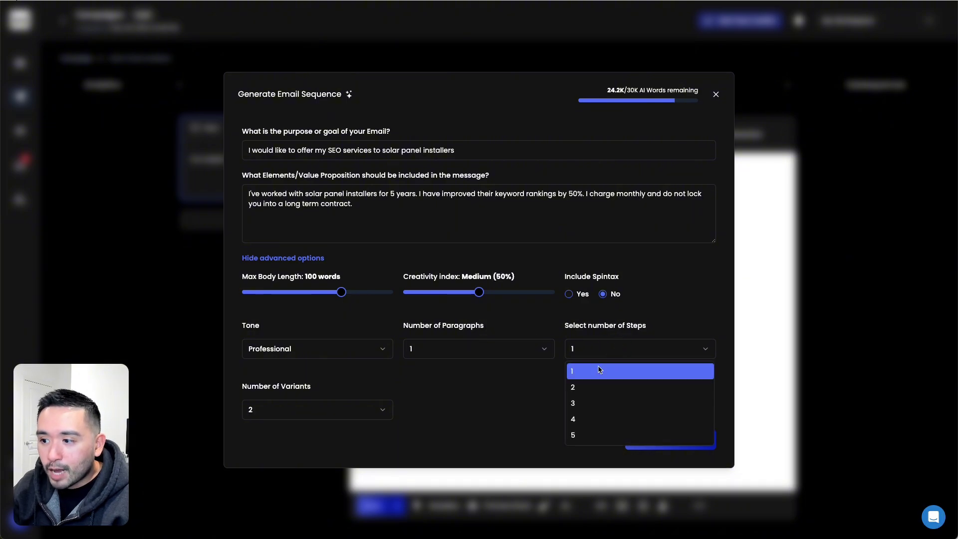
left_click(589, 402)
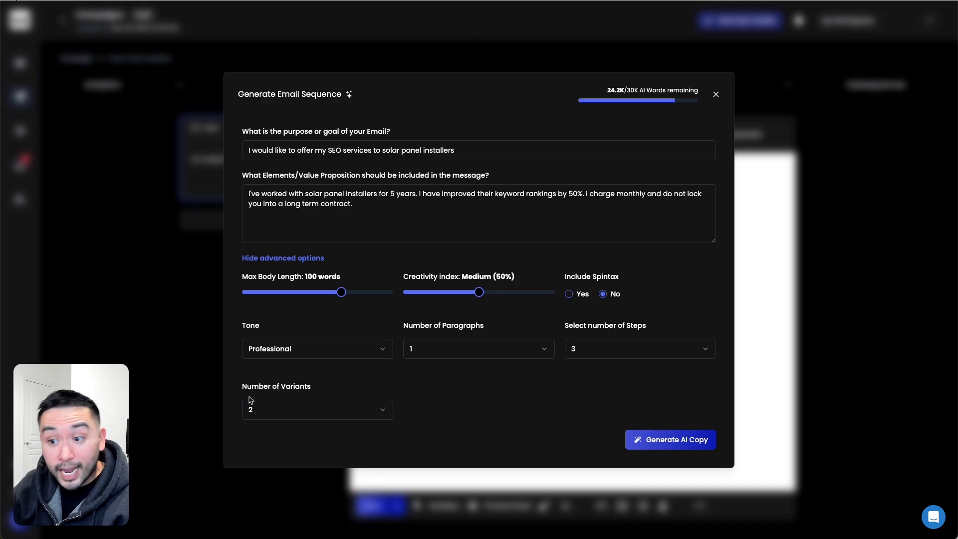
left_click(676, 446)
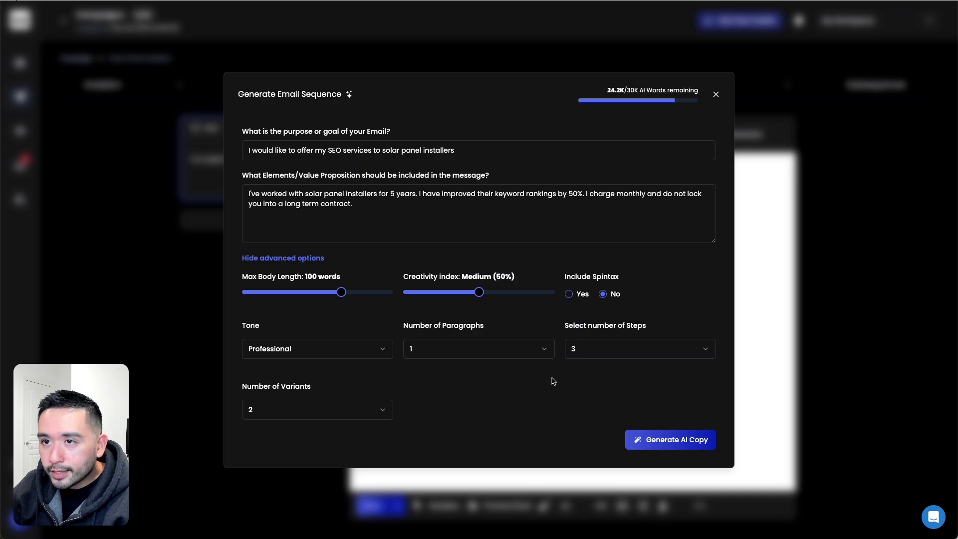
left_click(669, 441)
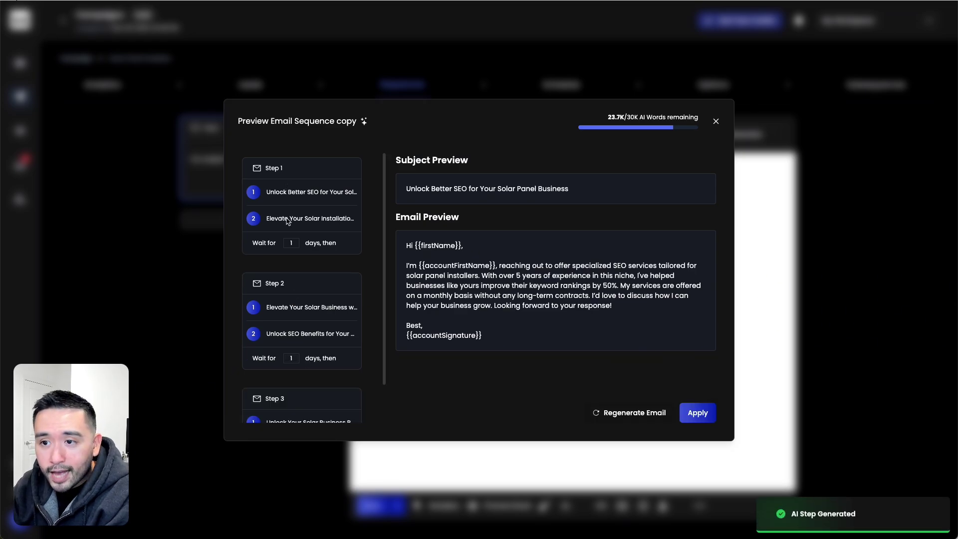
Review the generated sequence steps and read the first Step 1 email's subject, body and first name, account name and signature variables.
scroll(293, 210, "down", 2)
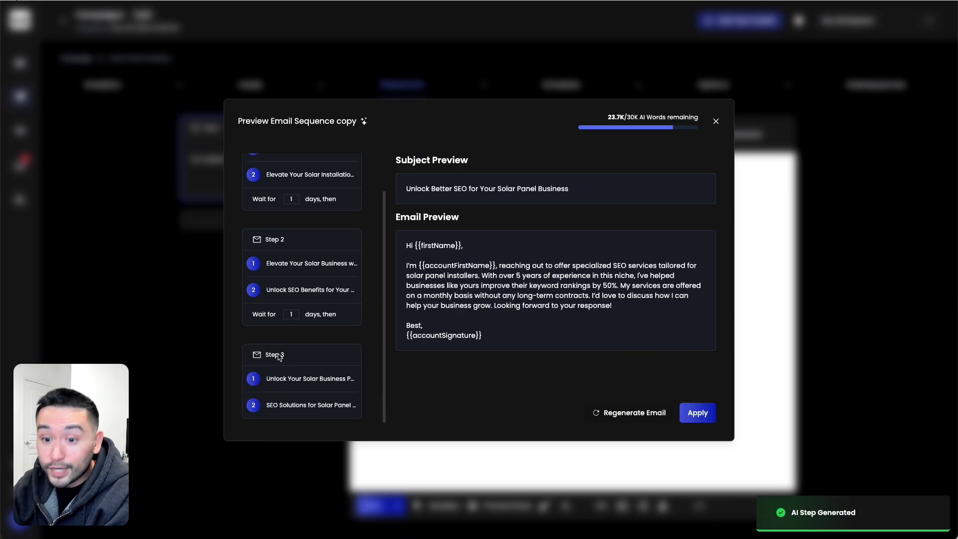
scroll(291, 164, "up", 2)
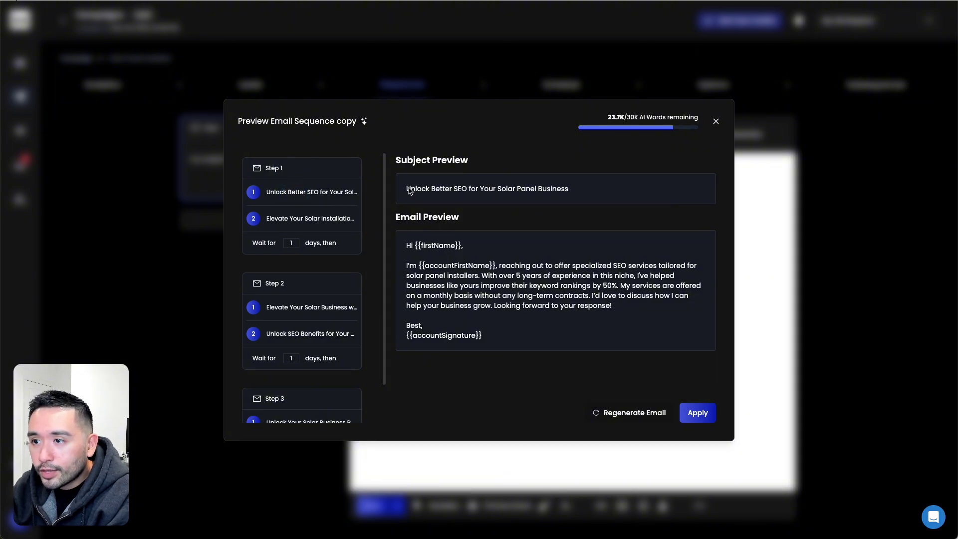
left_click_drag(410, 190, 585, 196)
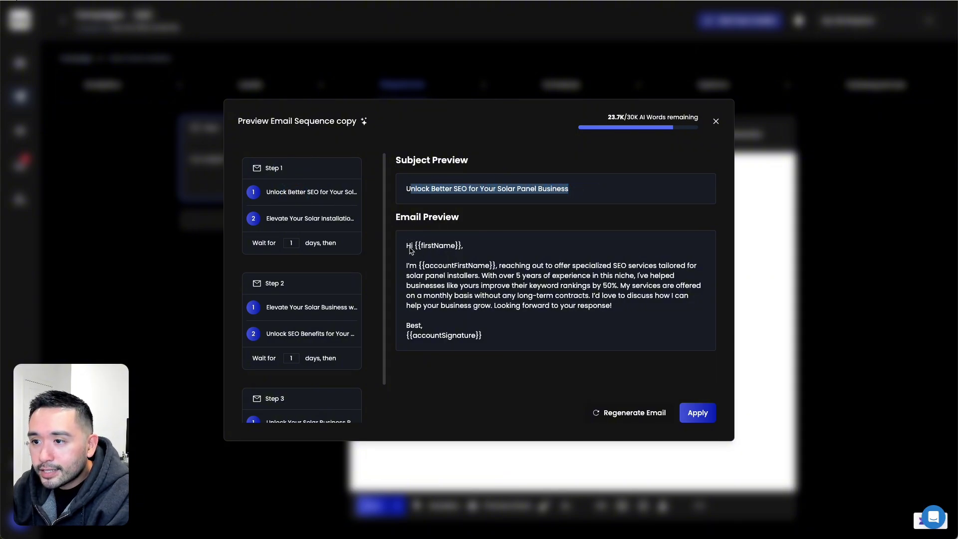
left_click_drag(413, 246, 507, 350)
left_click(426, 246)
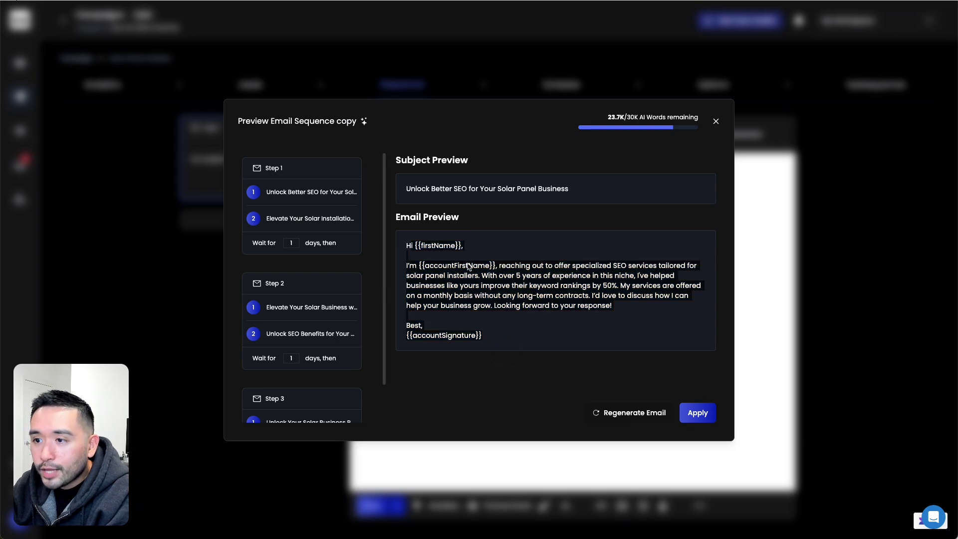
triple_click(427, 246)
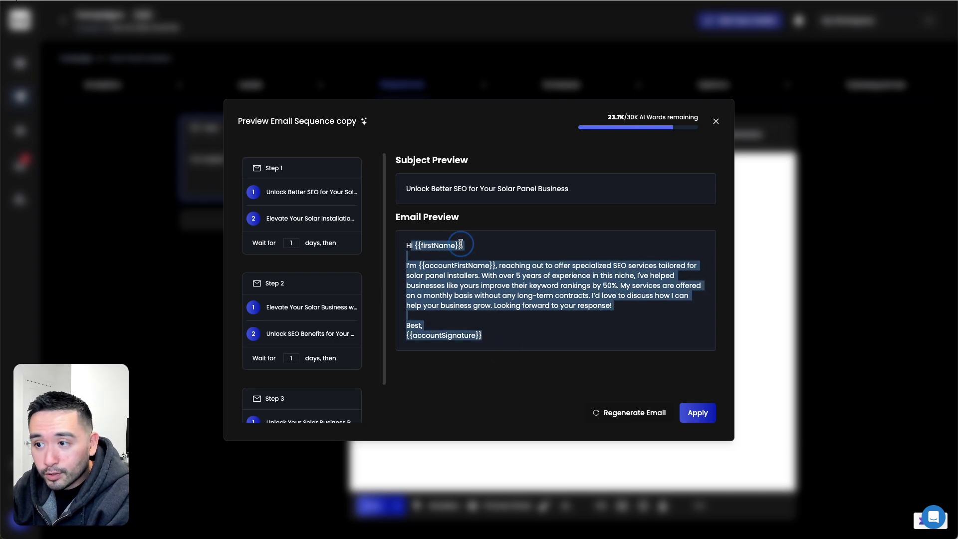
left_click(422, 248)
left_click_drag(438, 266, 490, 265)
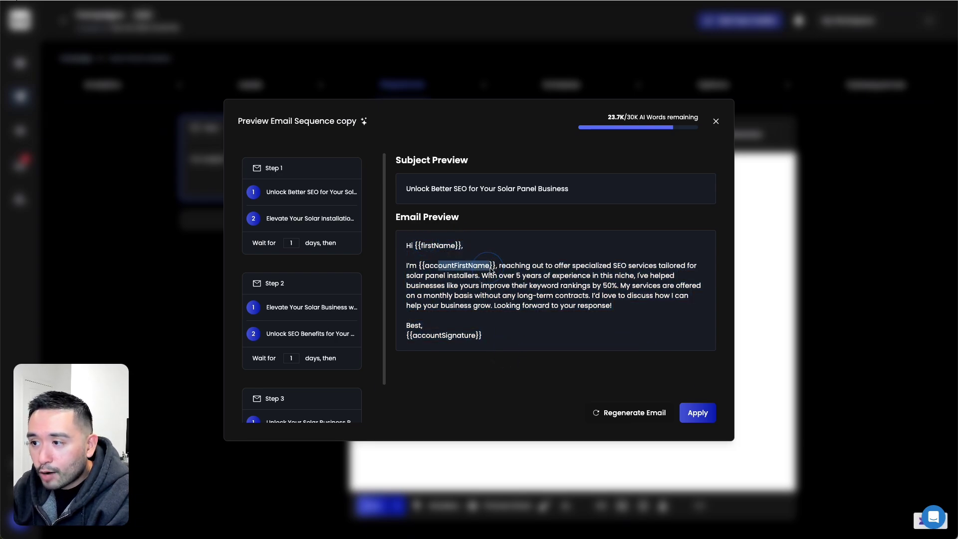
left_click_drag(477, 335, 417, 336)
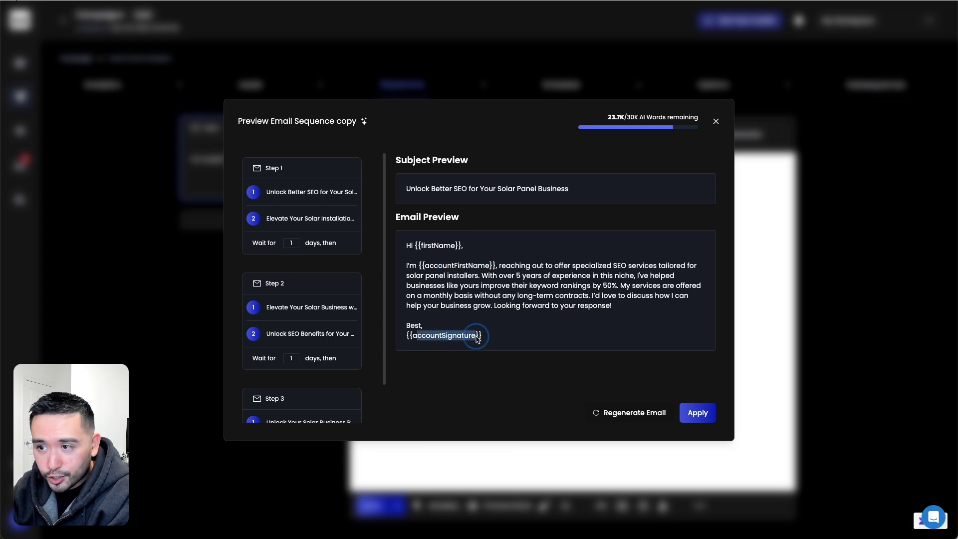
Preview the second Step 1 variant, both Step 2 variants and the first Step 3 variant of the generated sequence.
left_click(312, 220)
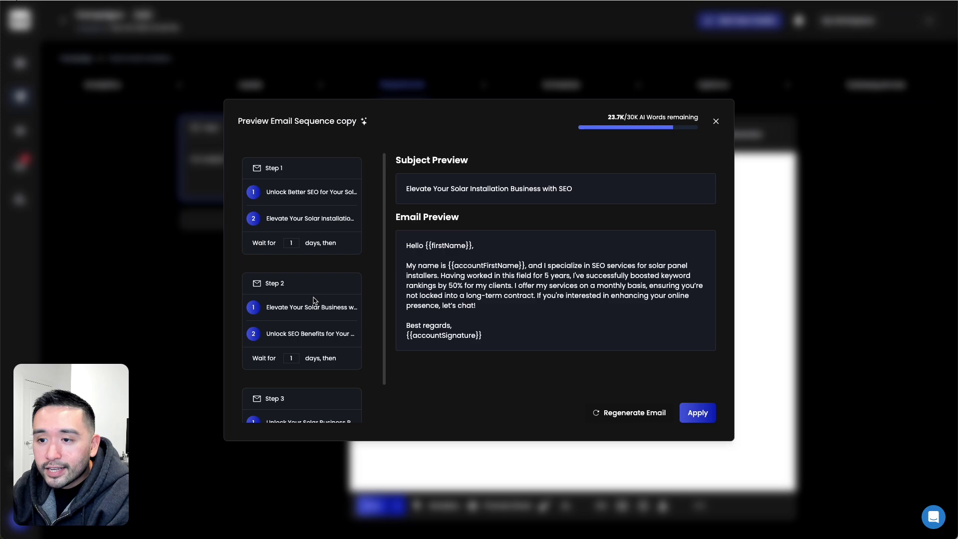
left_click(299, 308)
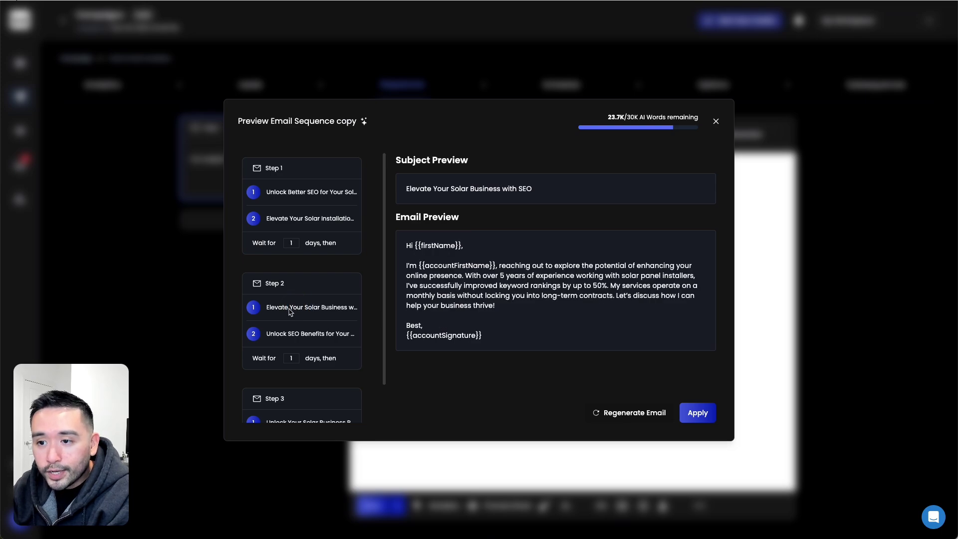
left_click(289, 333)
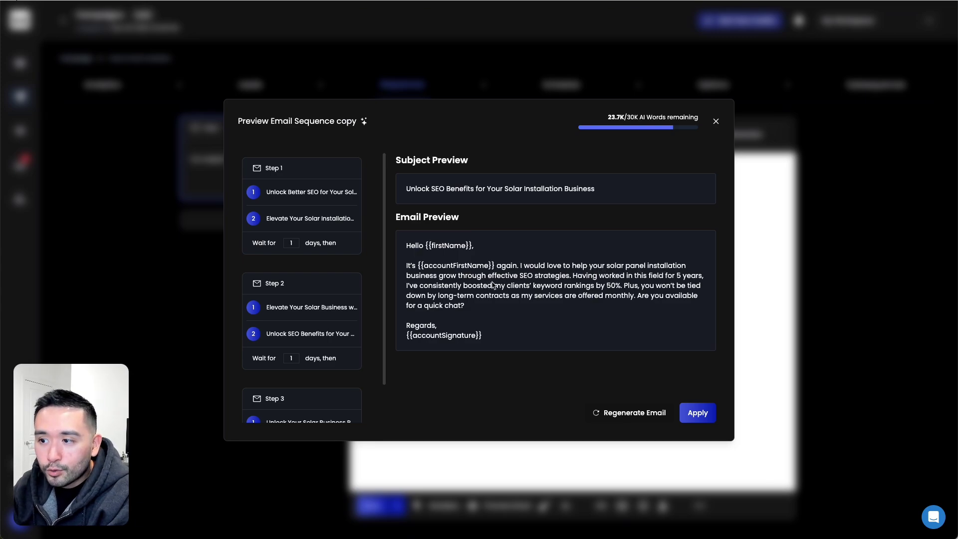
scroll(304, 278, "down", 2)
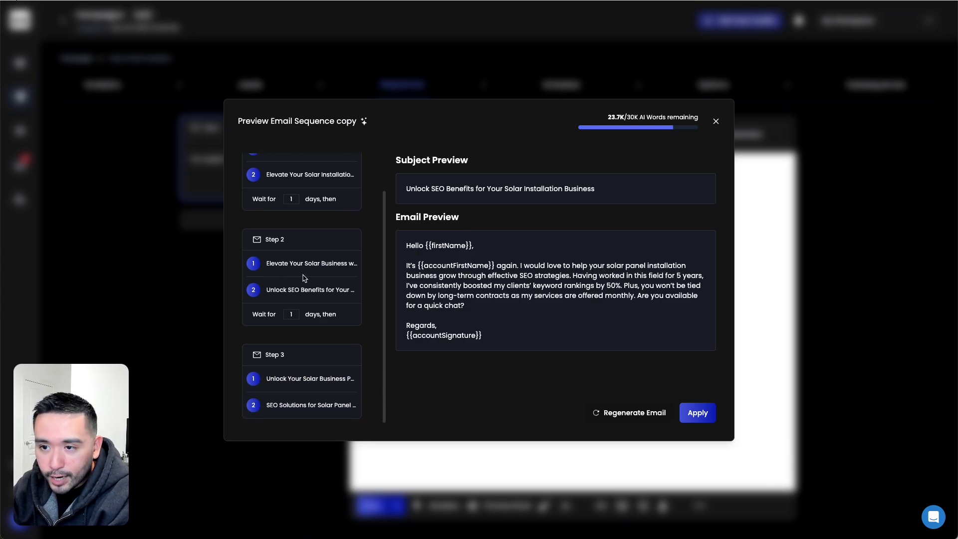
left_click(289, 381)
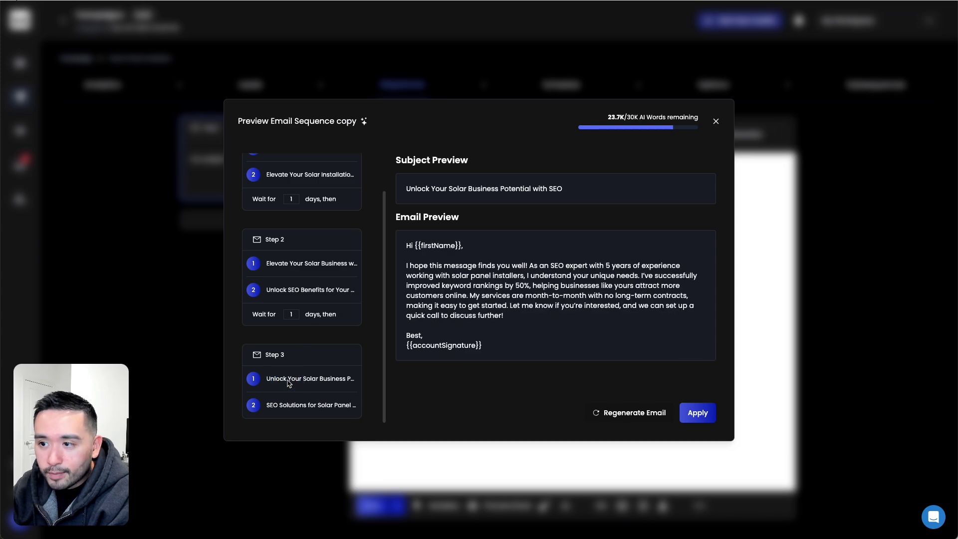
Recheck the first Step 3 and Step 2 emails in the preview and apply the generated sequence to the campaign.
left_click_drag(406, 268, 501, 312)
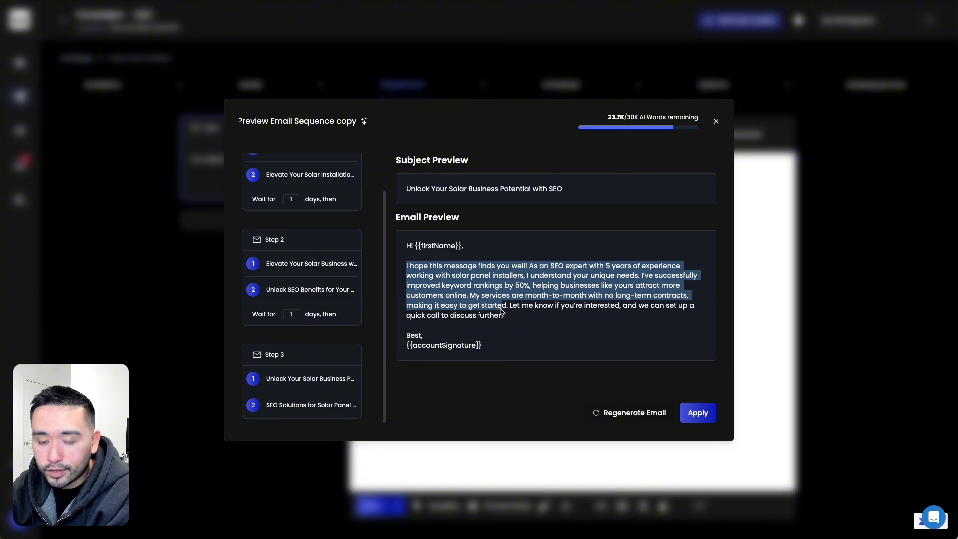
left_click(288, 276)
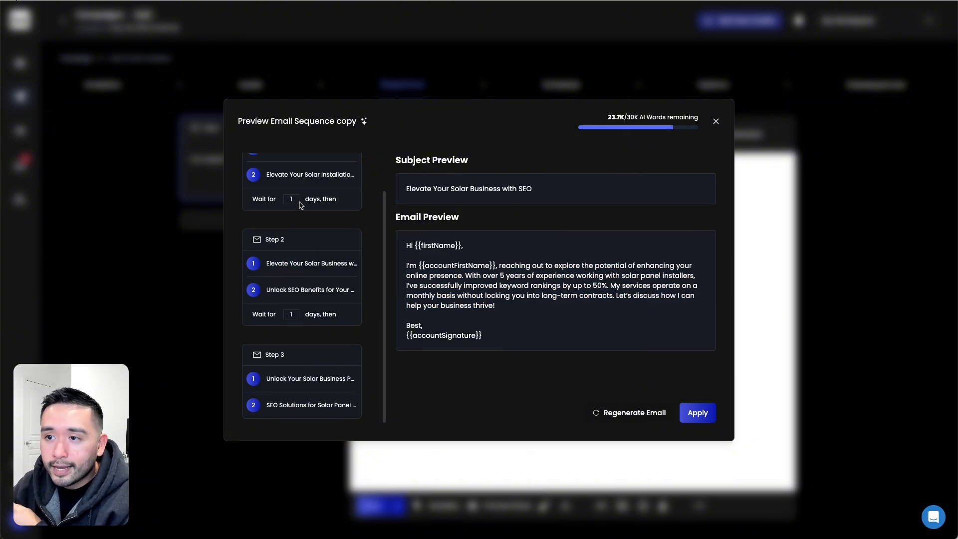
scroll(334, 273, "up", 1)
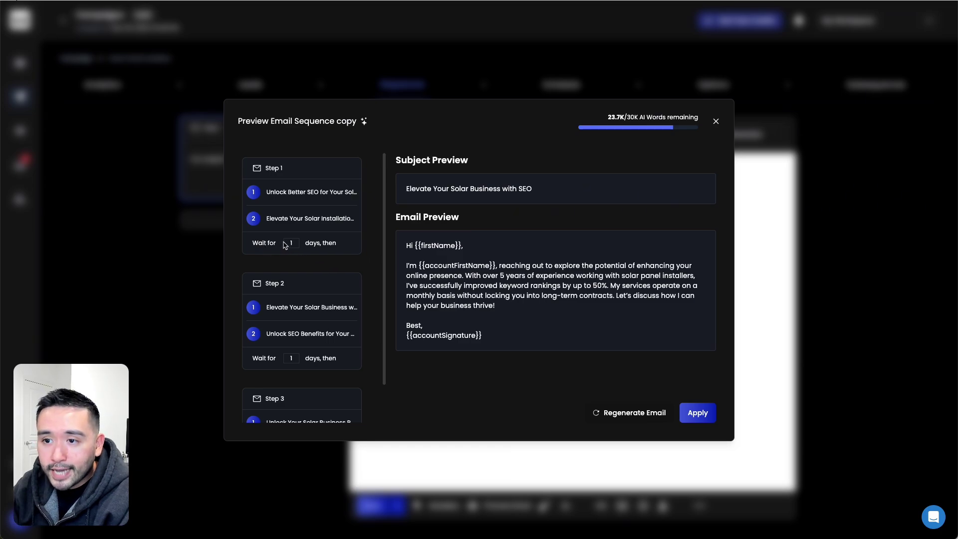
scroll(302, 256, "down", 1)
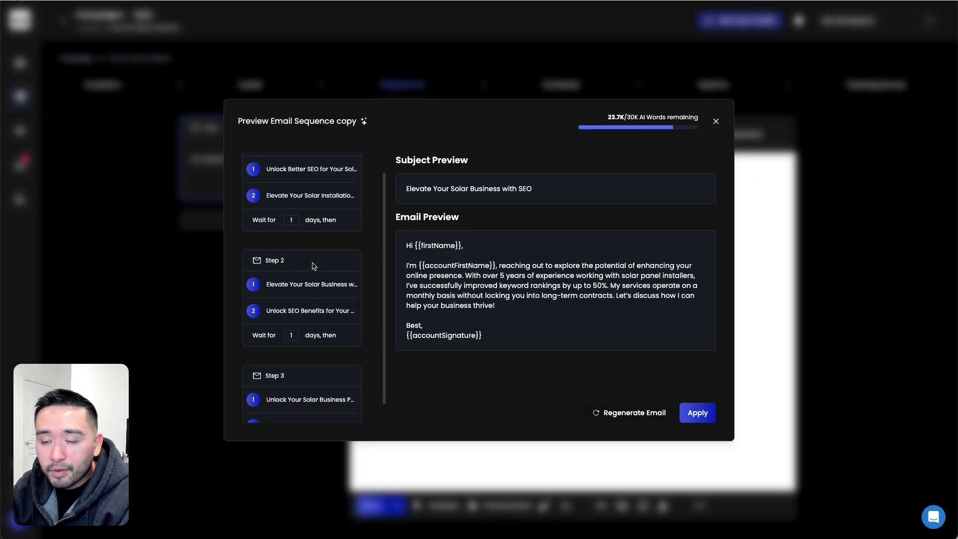
scroll(307, 330, "down", 1)
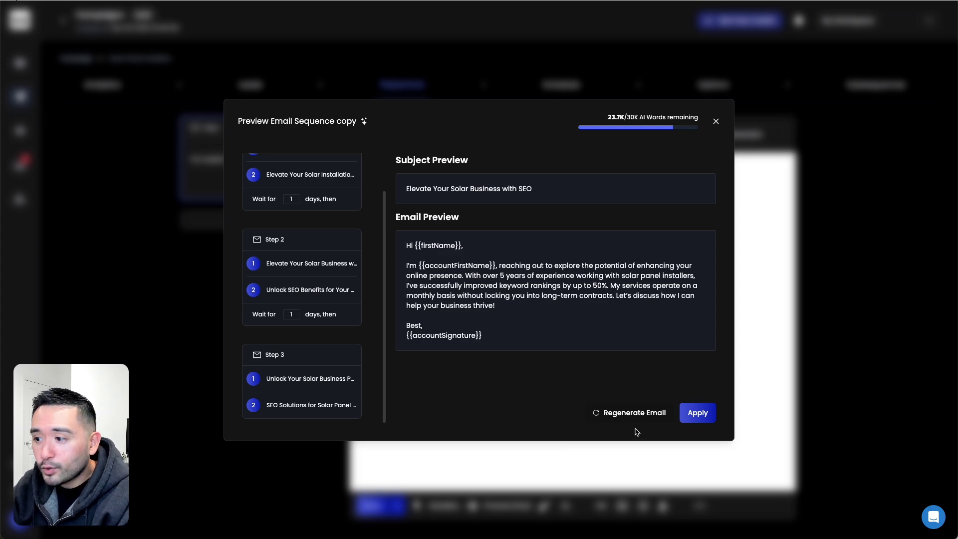
left_click(697, 413)
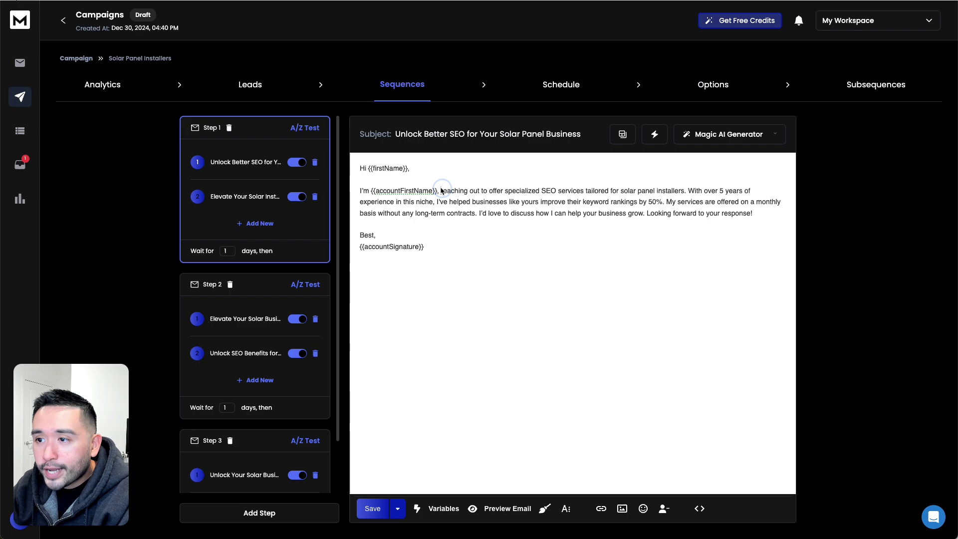
left_click_drag(440, 190, 480, 213)
left_click(482, 216)
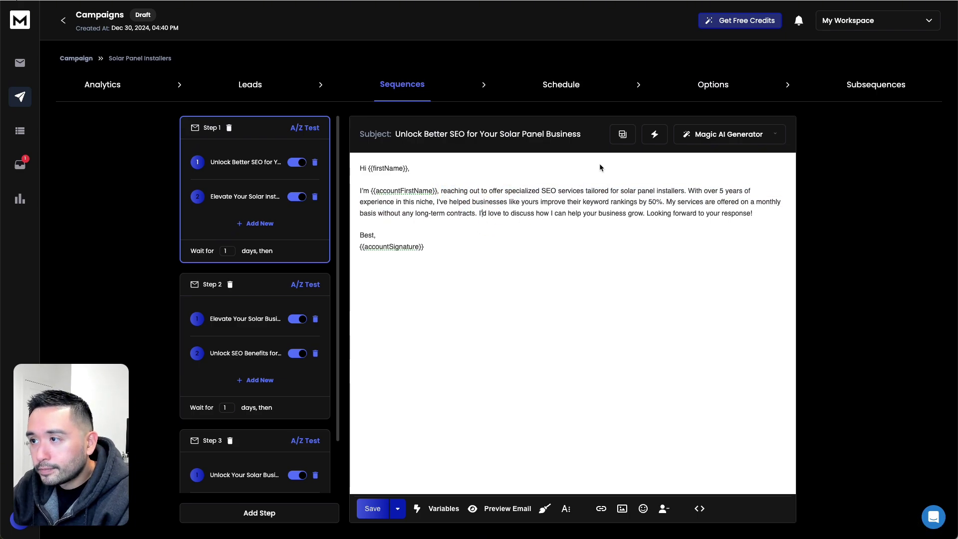
Browse the Introduction/First - Contact email templates, including Tech/SaaS, E-commerce, B2B Services, Creative Services and Education and Training.
left_click(621, 136)
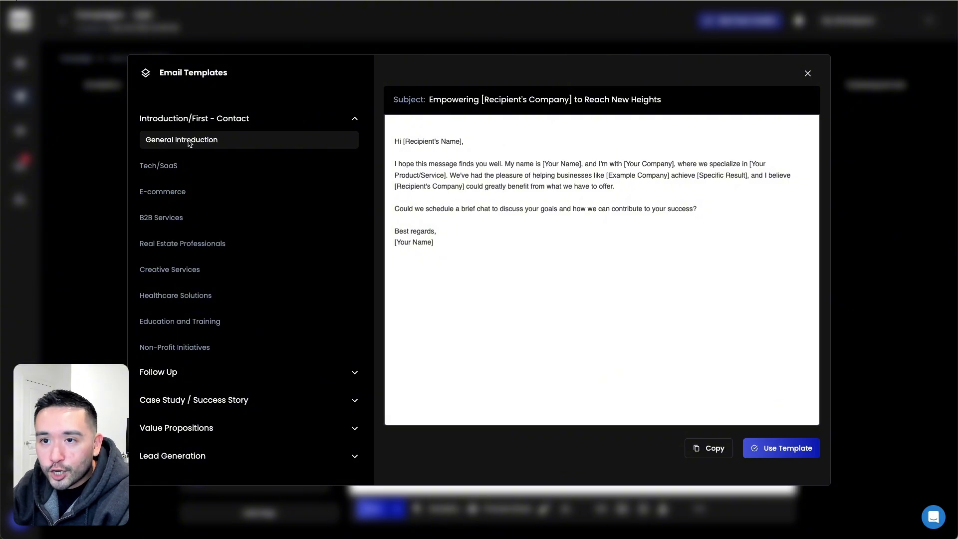
left_click(196, 171)
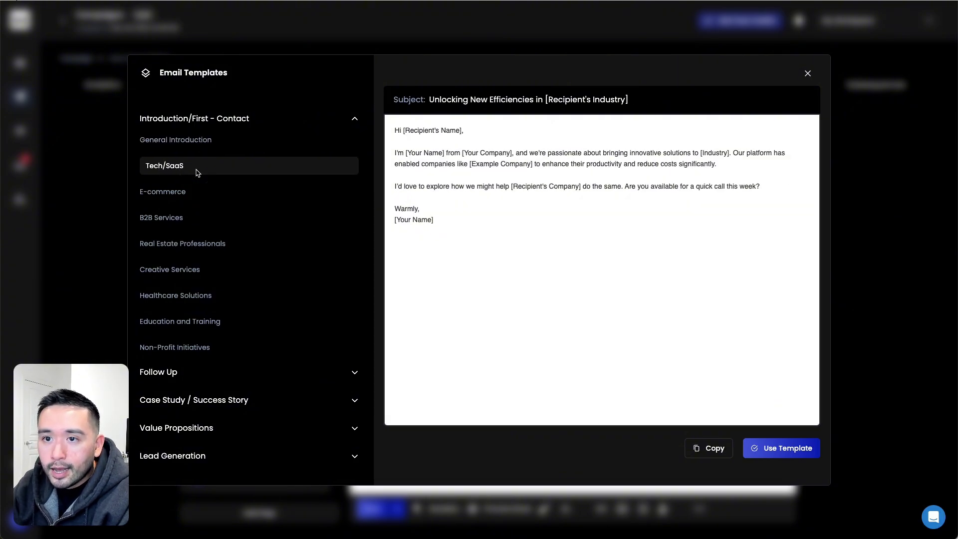
left_click(190, 197)
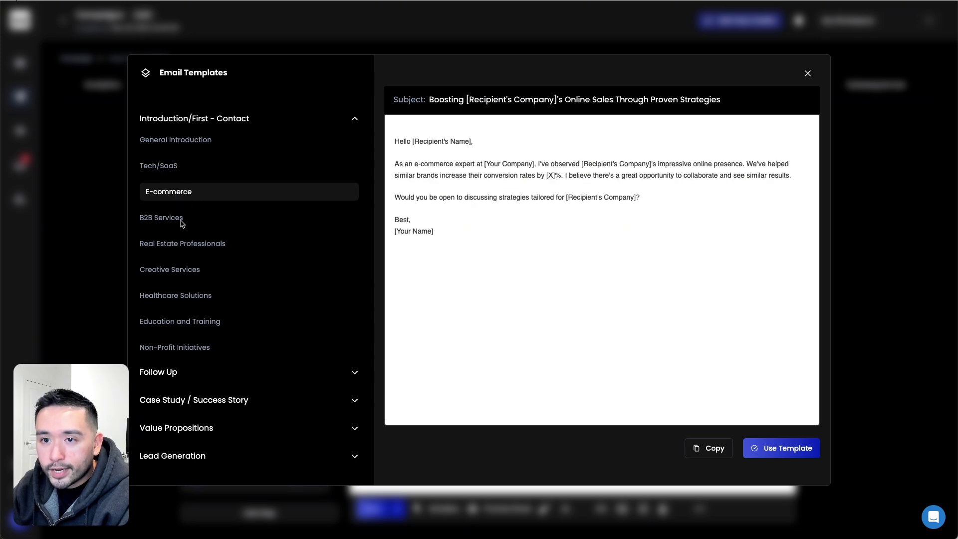
left_click(183, 222)
left_click(196, 272)
left_click(209, 323)
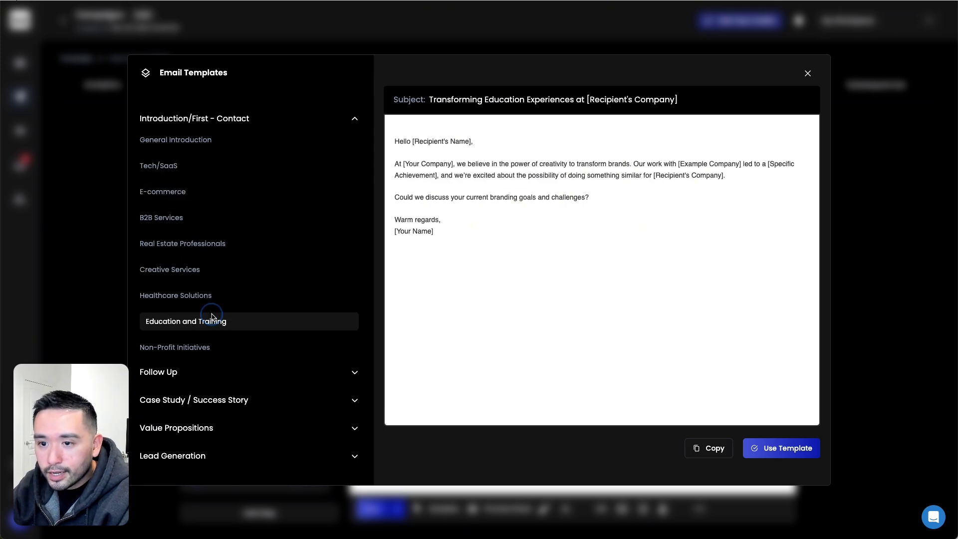
Look through the Follow Up, Case Study / Success Story, Value Propositions and Lead Generation templates, and close the template library.
left_click(355, 377)
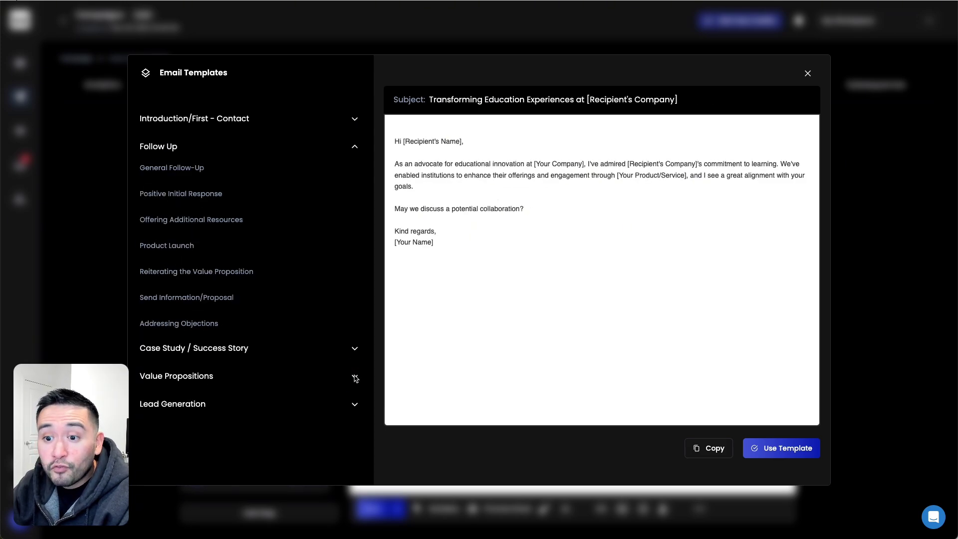
left_click(354, 348)
scroll(352, 392, "down", 2)
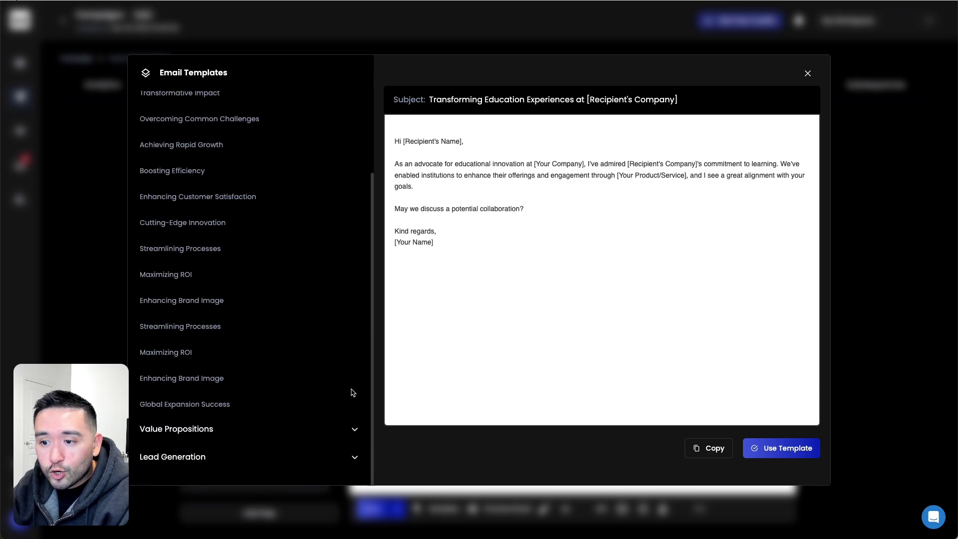
left_click(354, 427)
left_click(355, 431)
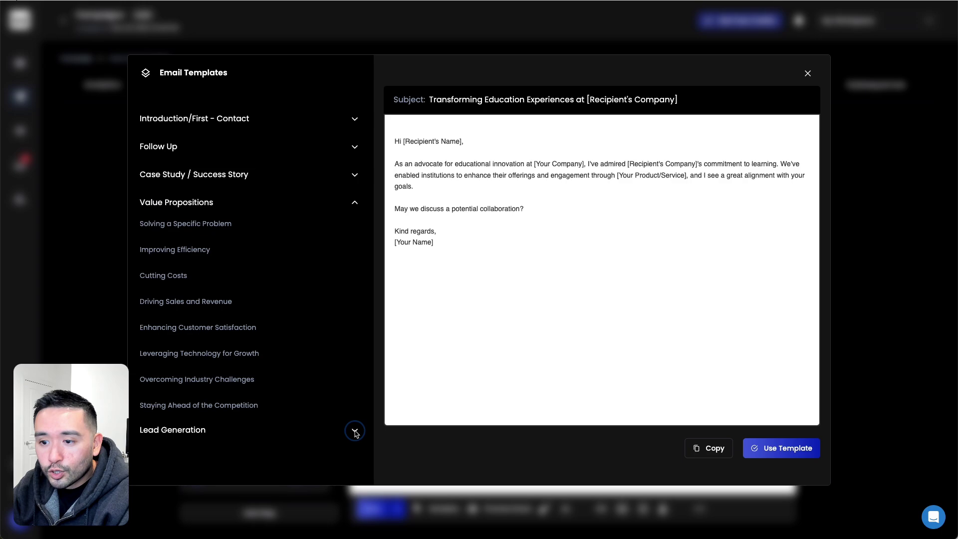
scroll(160, 249, "down", 3)
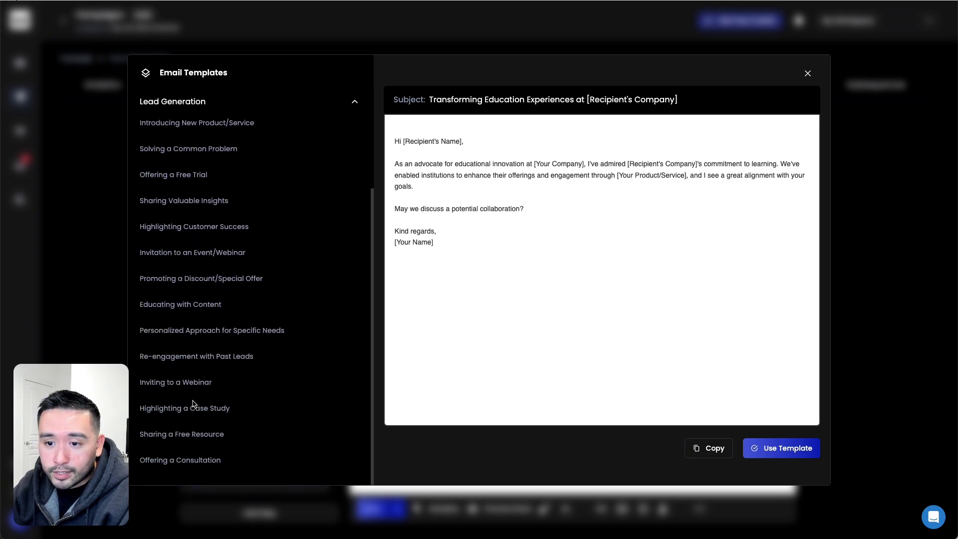
scroll(193, 402, "up", 3)
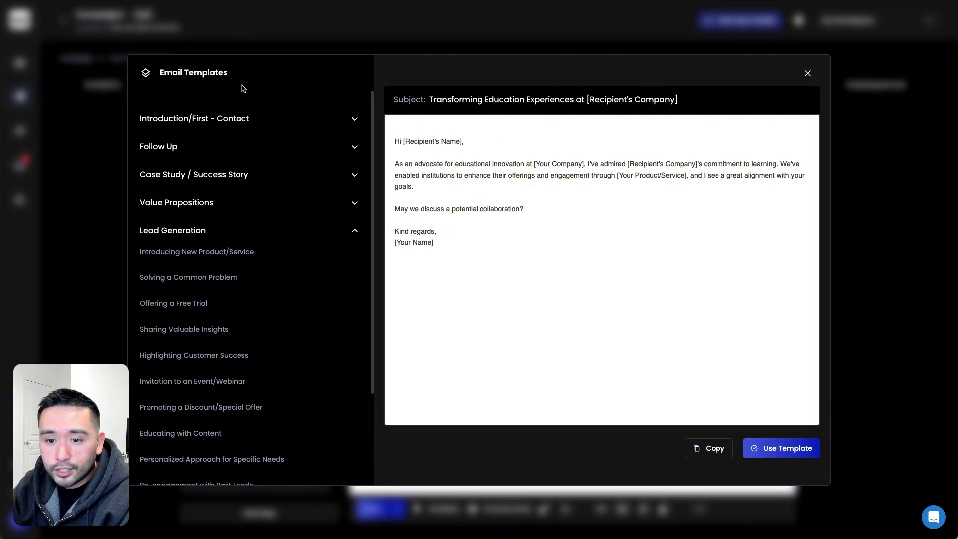
left_click(808, 73)
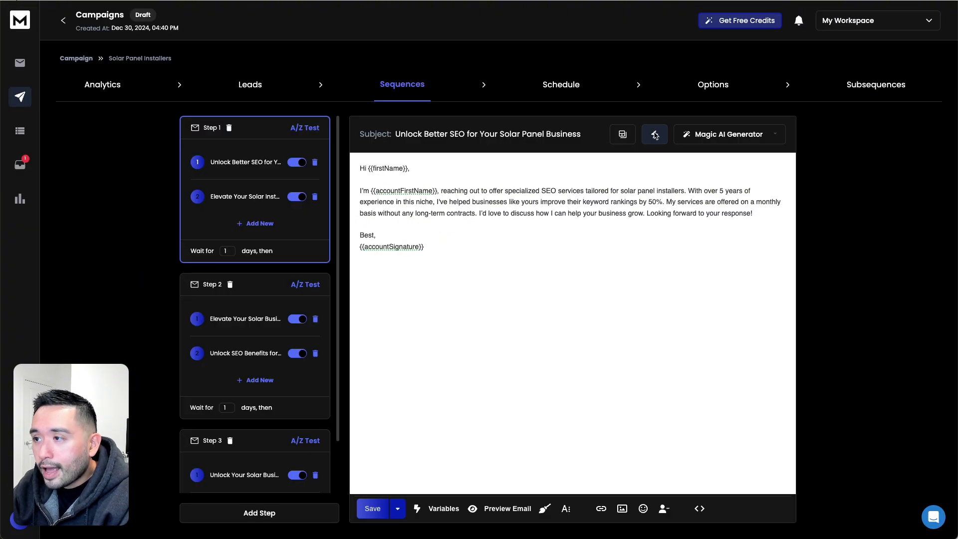
Check the available variables and add "I saw you from Facebook here:" before "With over 5 years" in the first Step 1 email.
left_click(654, 136)
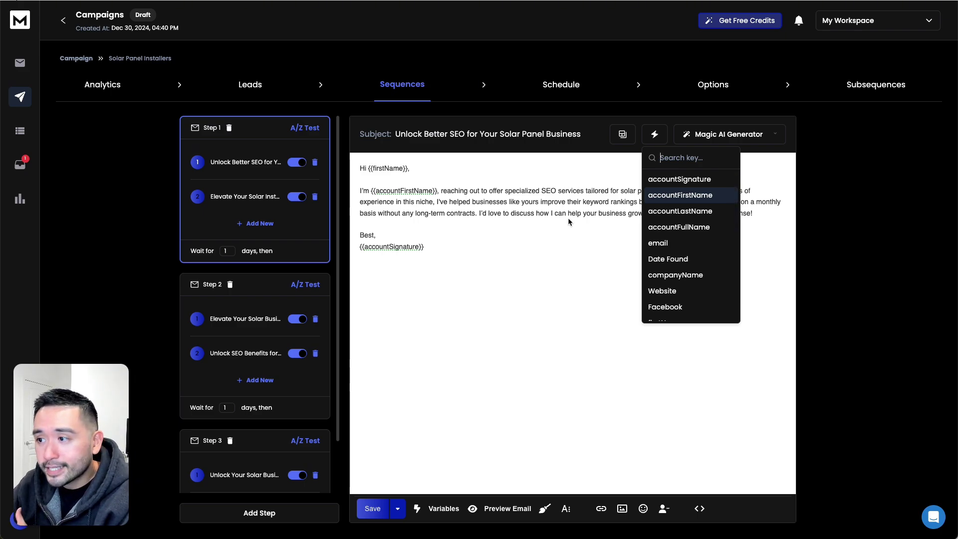
left_click(567, 254)
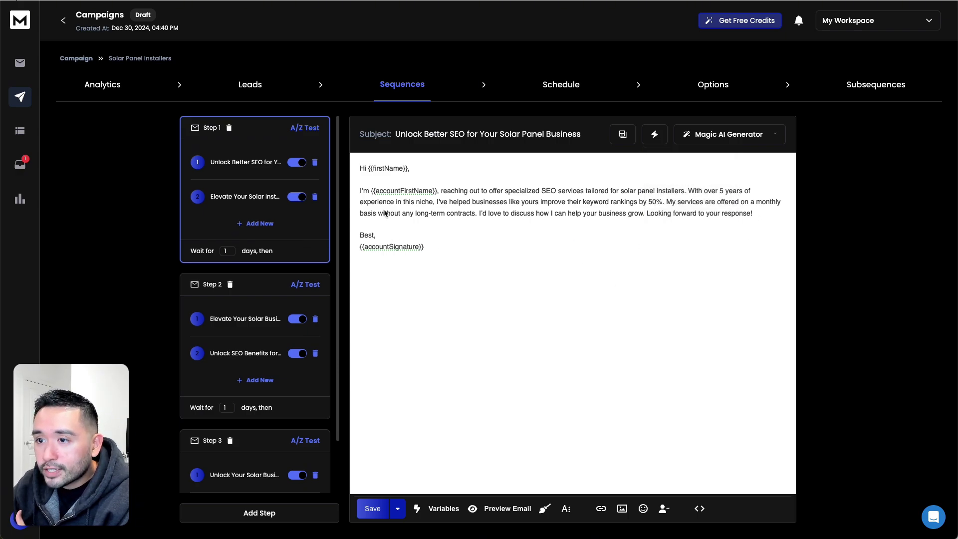
left_click(688, 192)
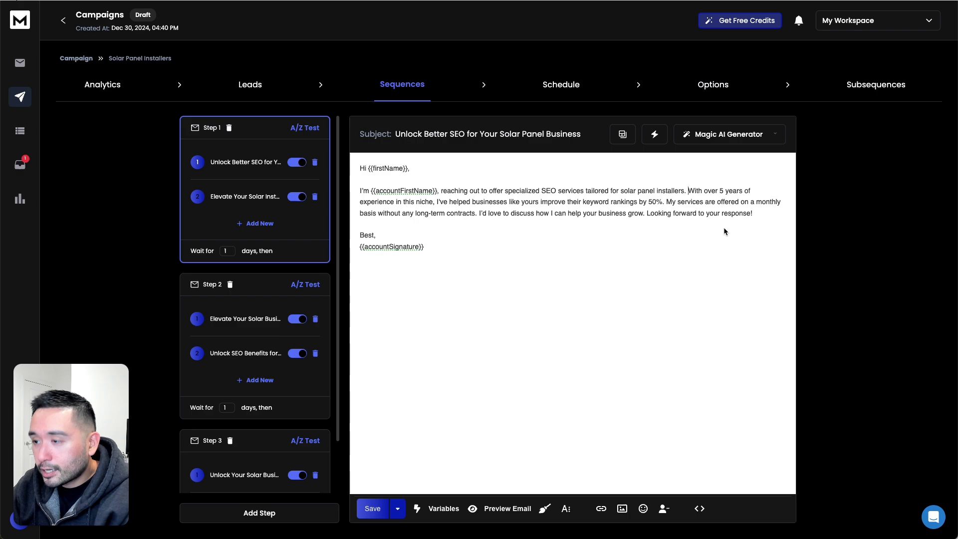
type("I saw you from")
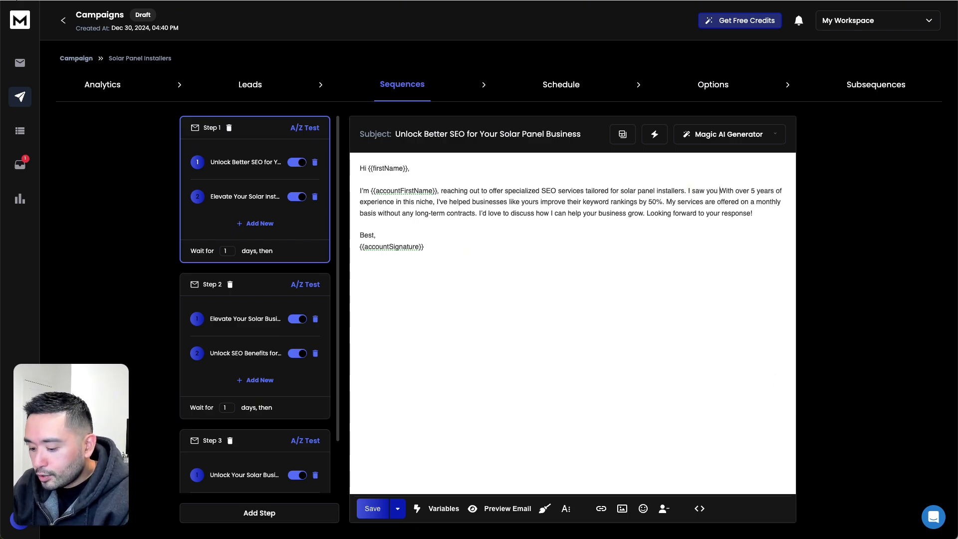
type(" Facebook")
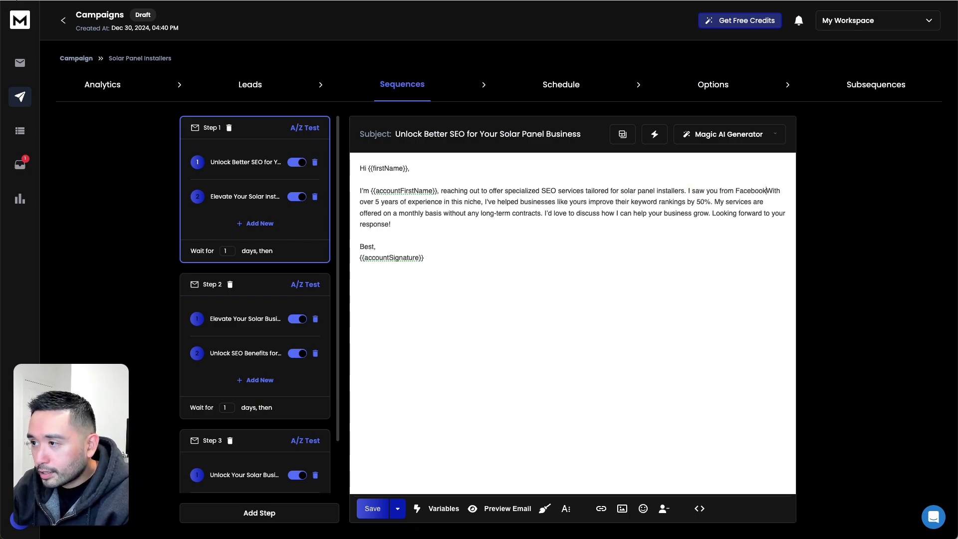
type(" here:")
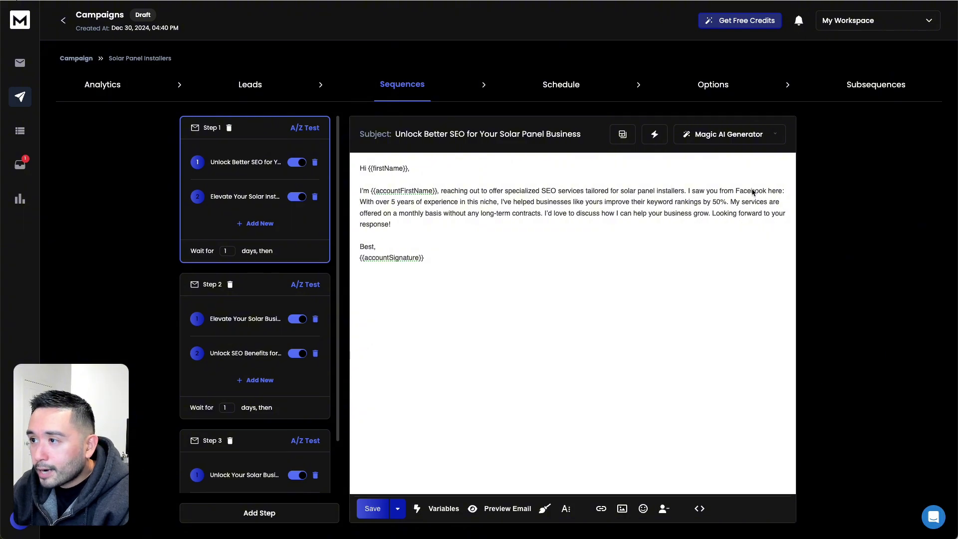
Insert the Facebook variable and move it from the subject line to just after "I saw you from Facebook here:" in the body.
left_click(654, 134)
left_click(669, 307)
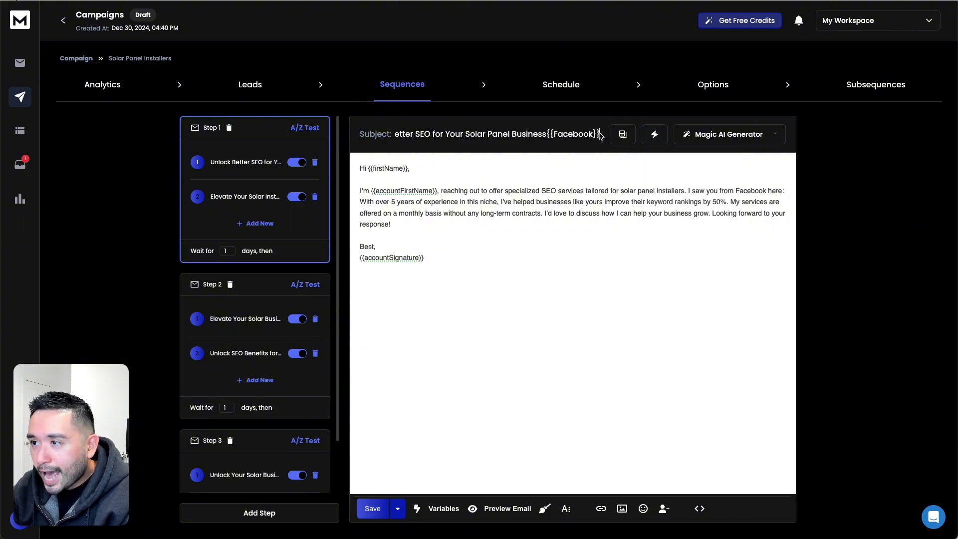
left_click_drag(600, 136, 547, 136)
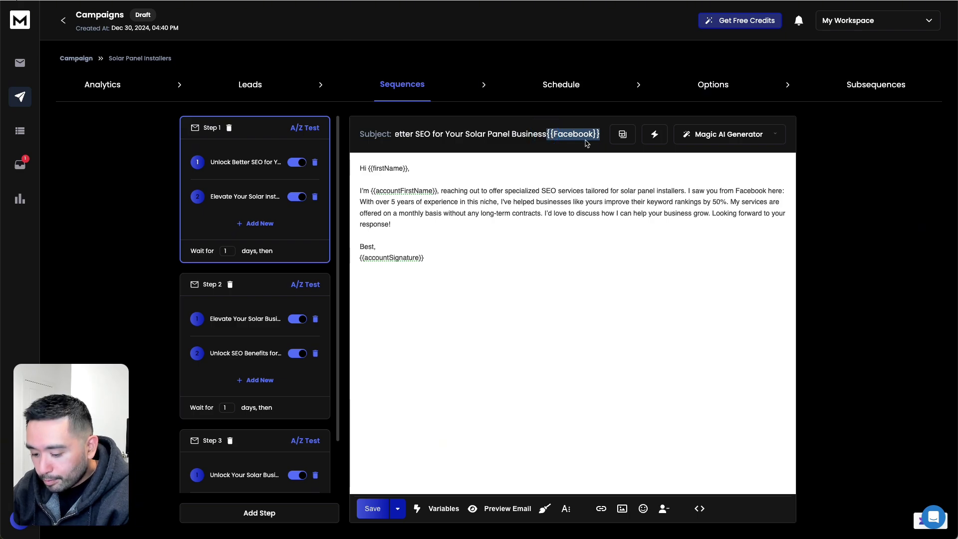
key("super+x")
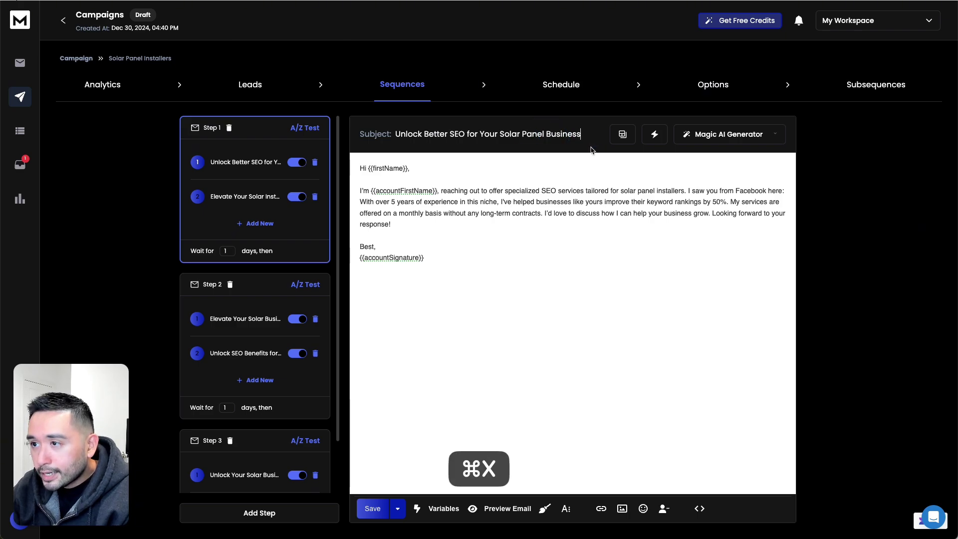
left_click(787, 191)
key("super+v")
left_click(360, 202)
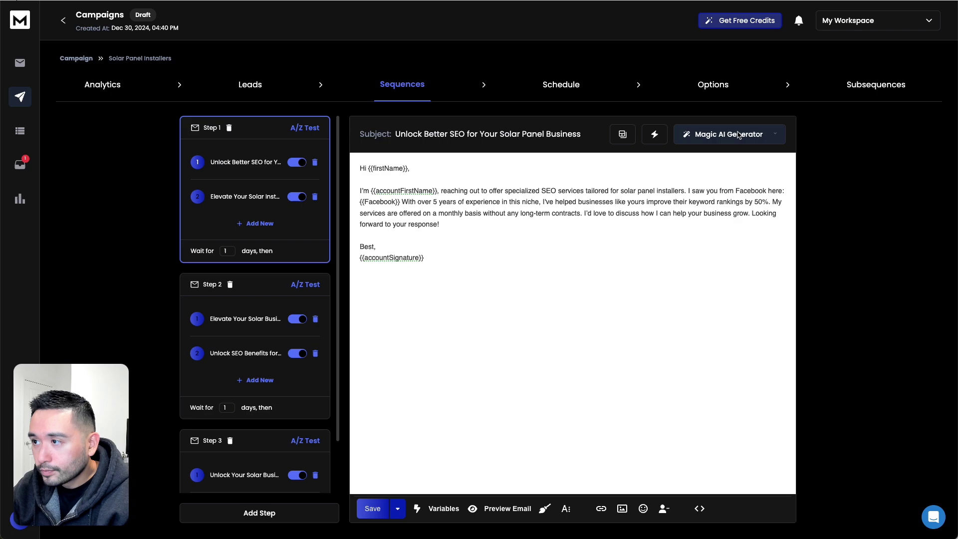
Check the Magic AI Generator options and save the email sequence.
left_click(717, 139)
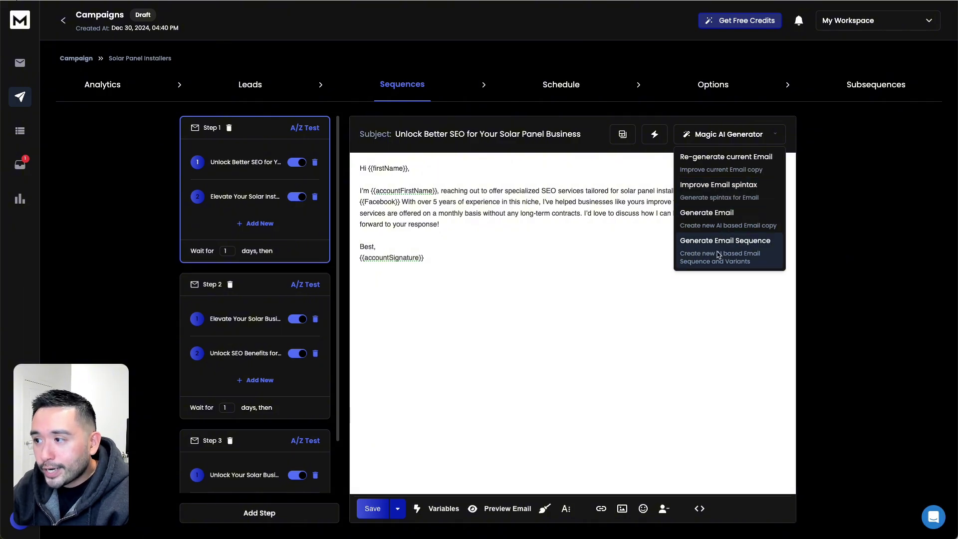
left_click(594, 251)
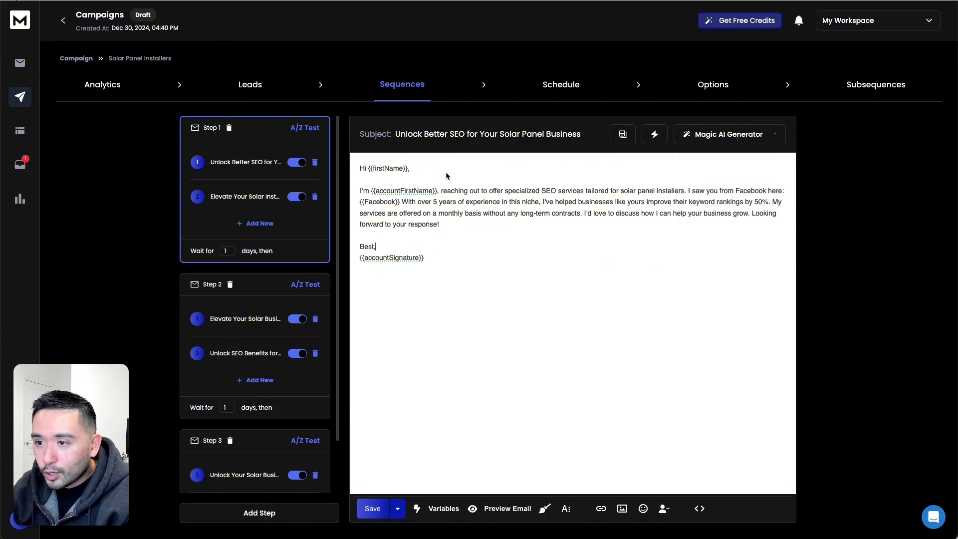
left_click(373, 508)
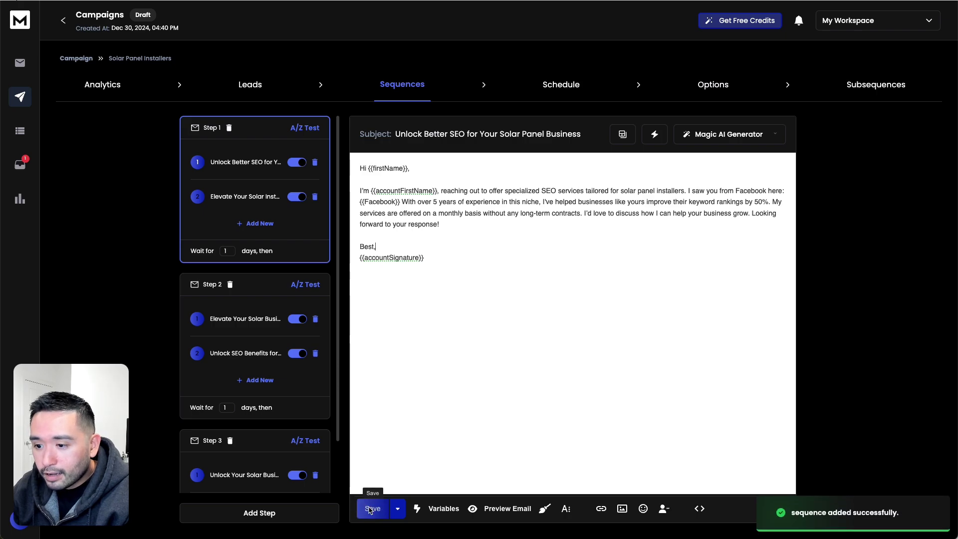
Check the save-as-template option and the body variable list, and preview the first Step 1 email with its variables filled in.
left_click(399, 508)
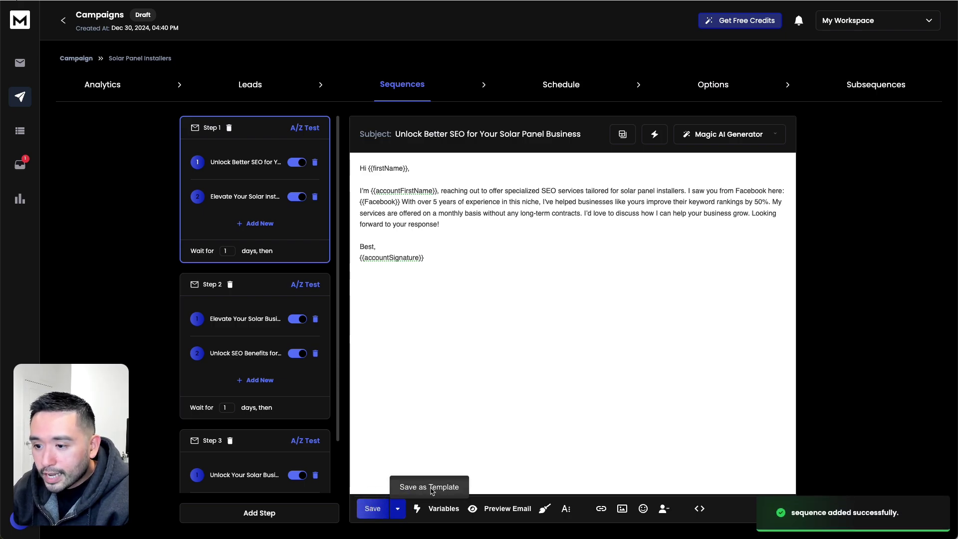
left_click(433, 516)
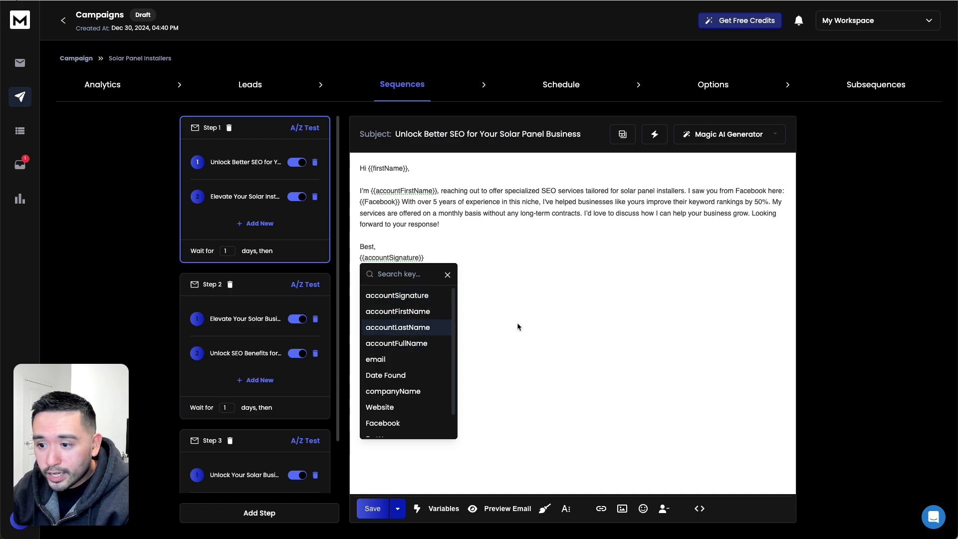
left_click(447, 274)
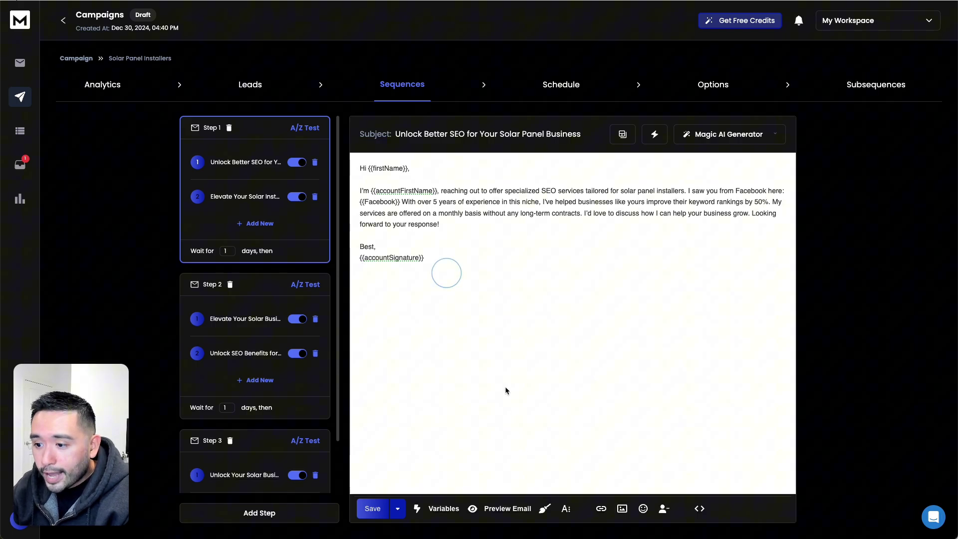
left_click(499, 509)
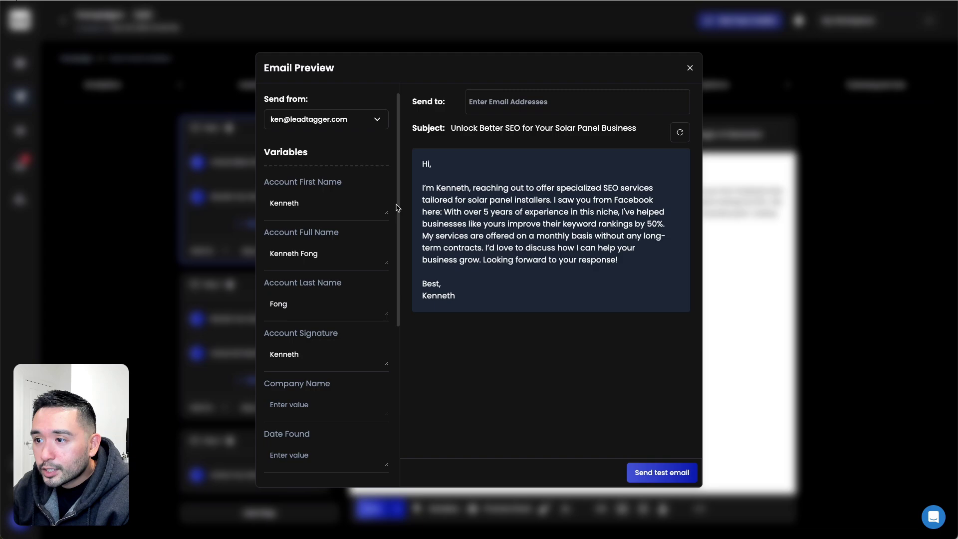
left_click(690, 68)
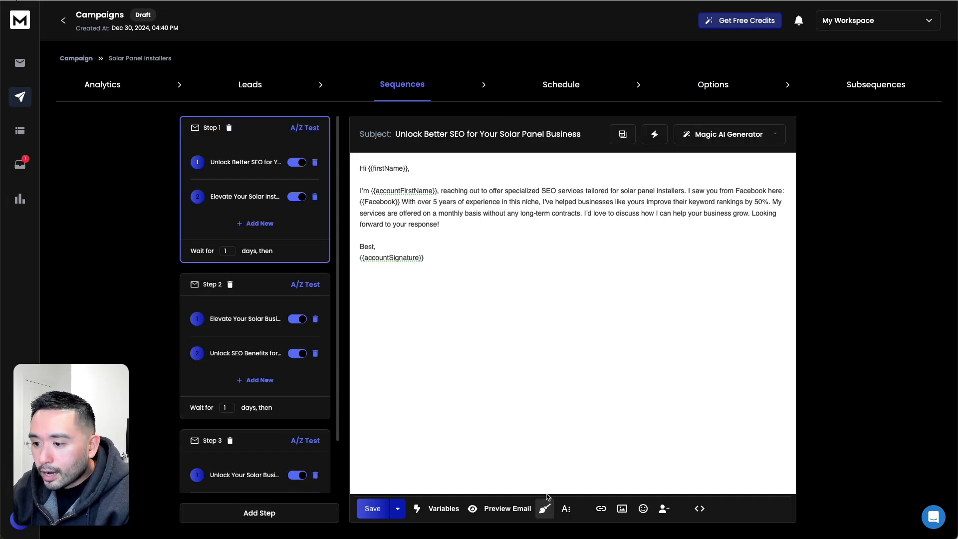
Check the text formatting tools in the email editor and view the campaign's sending schedule.
left_click(566, 509)
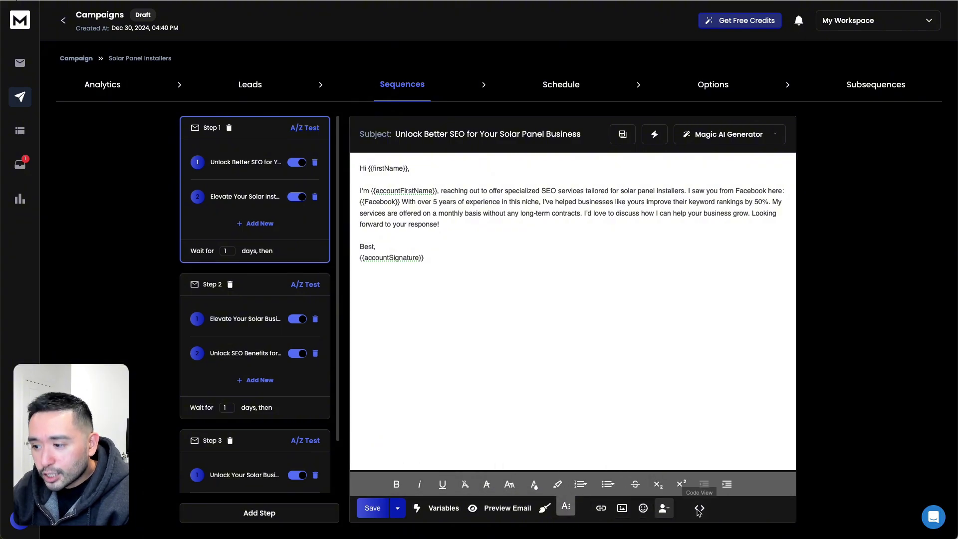
left_click(608, 329)
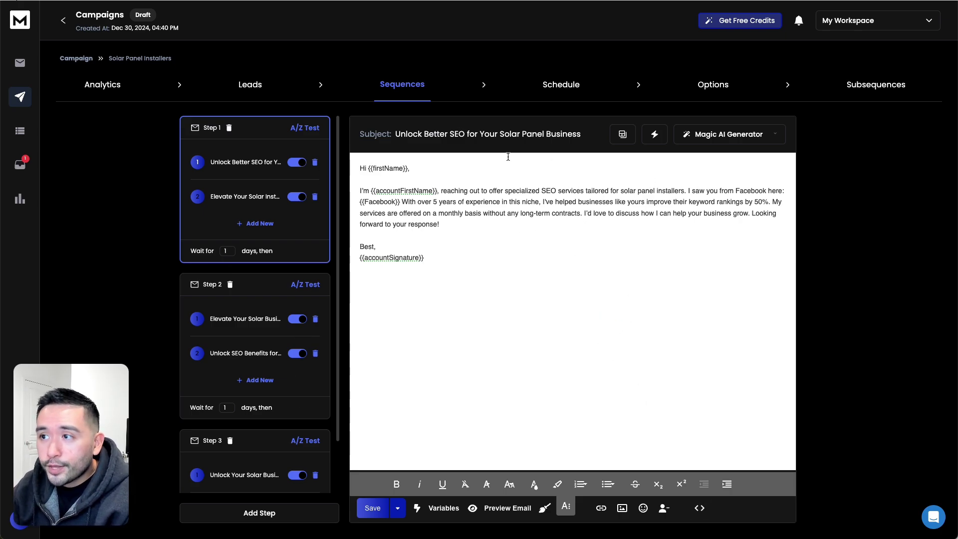
left_click(565, 88)
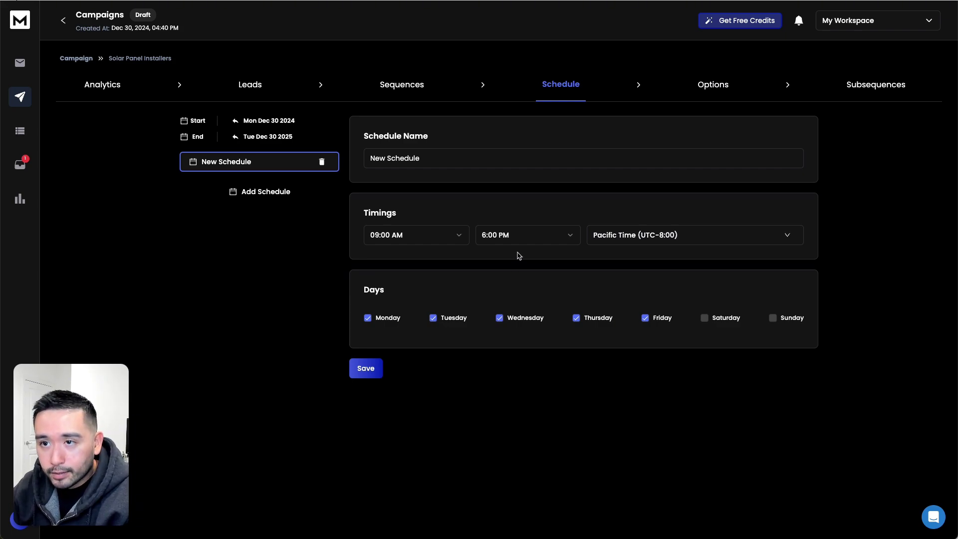
Assign the available mailbox as the sending account in the campaign options and save the selection.
left_click(711, 86)
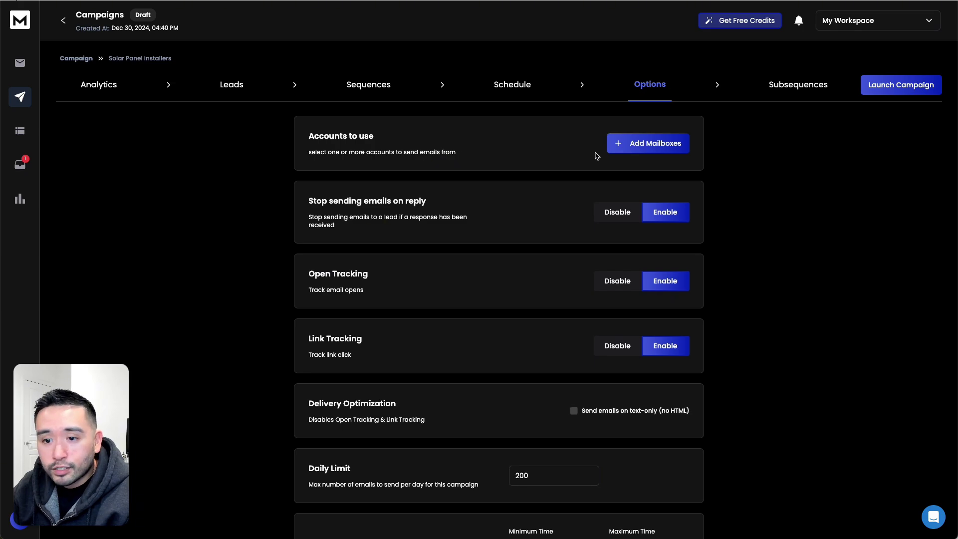
left_click(647, 146)
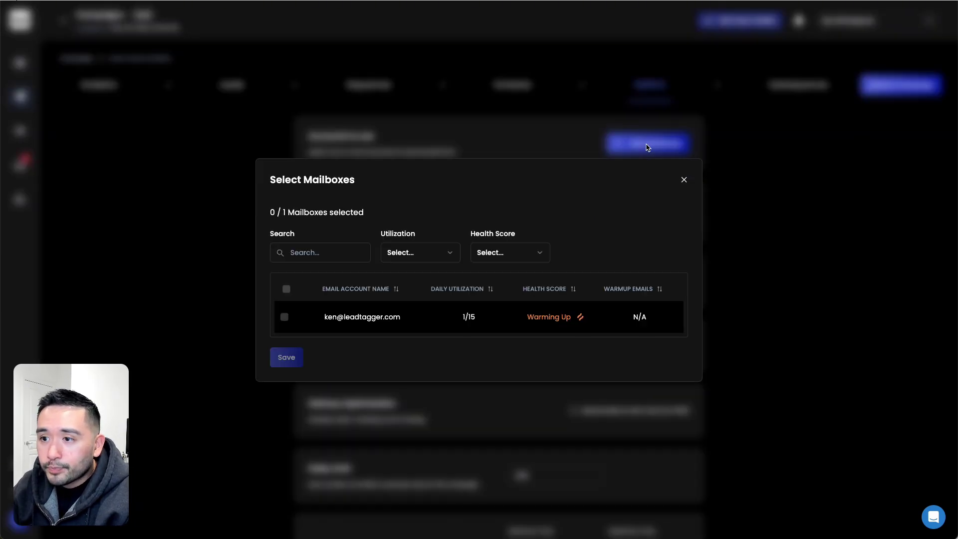
left_click(284, 317)
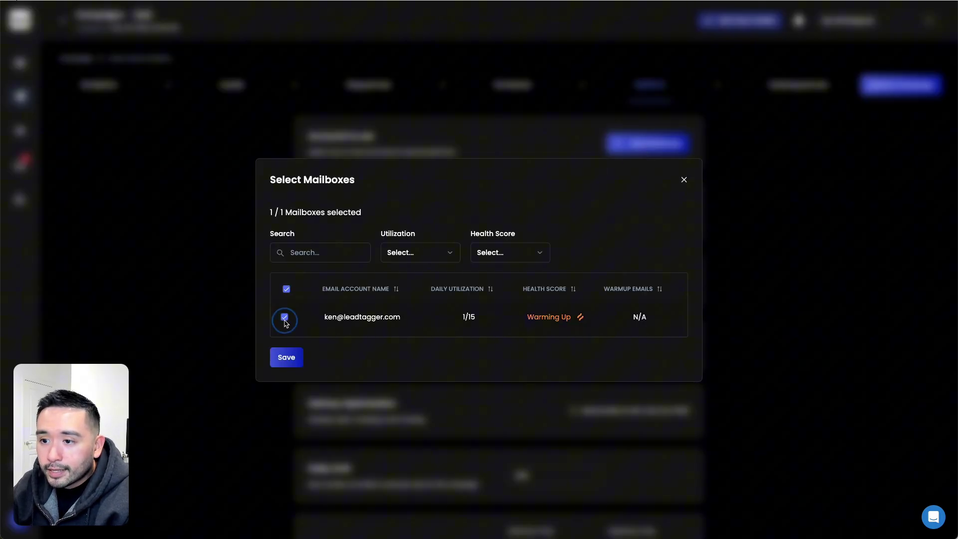
left_click(298, 360)
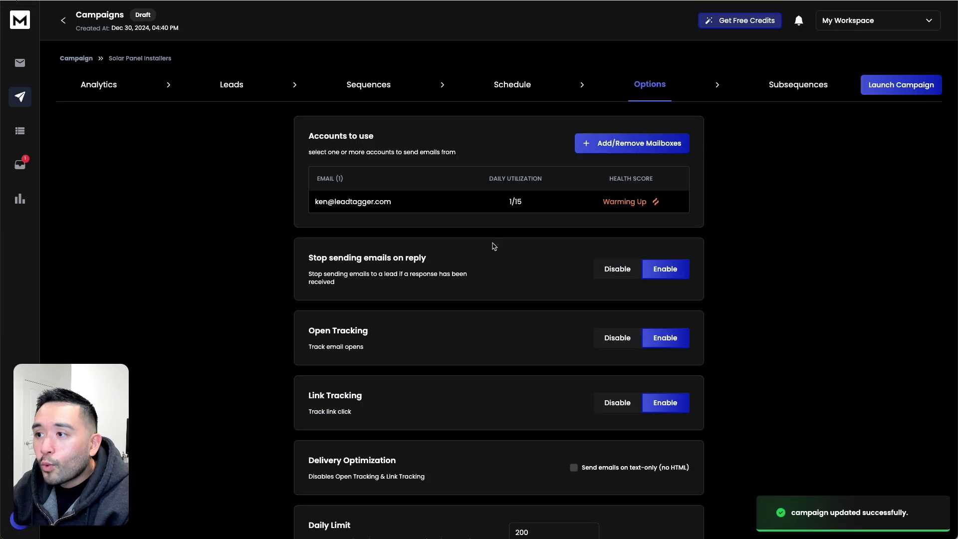
Check the utilization and health score filter choices in the campaign's mailbox selection and close it without changes.
left_click(593, 143)
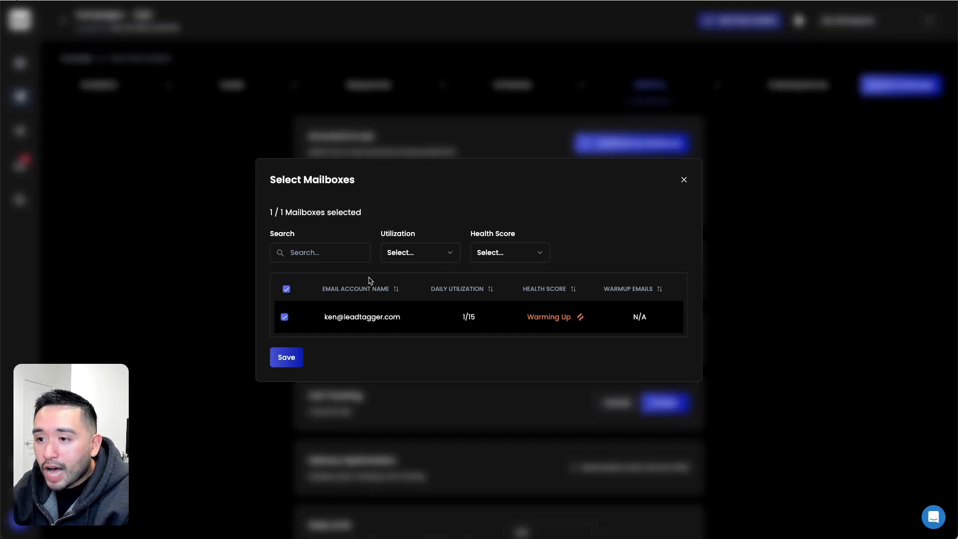
left_click(516, 253)
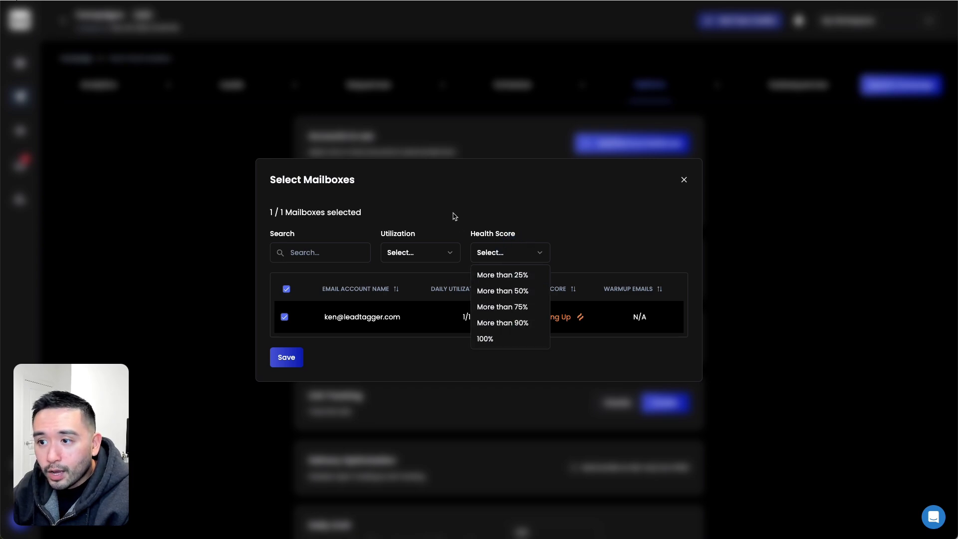
left_click(432, 252)
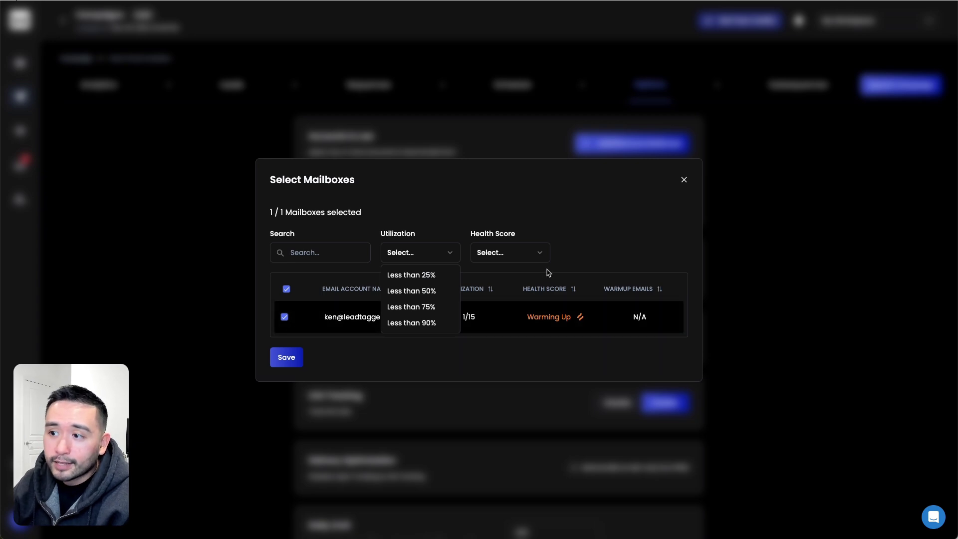
left_click(539, 252)
left_click(551, 209)
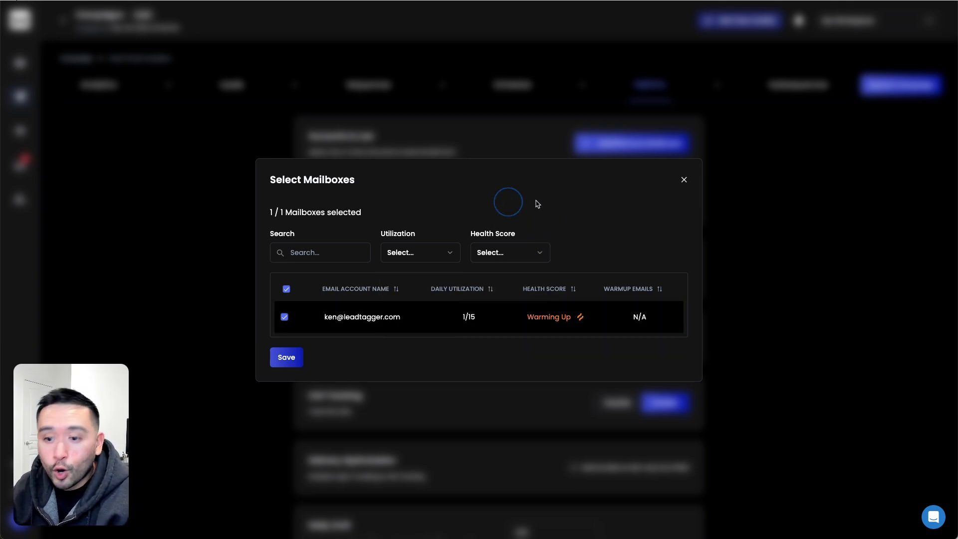
left_click(683, 180)
Examine the campaign options for reply handling, tracking, delivery optimization, daily limit, time gap, blockquotes, custom tags and sending pattern.
scroll(682, 181, "down", 1)
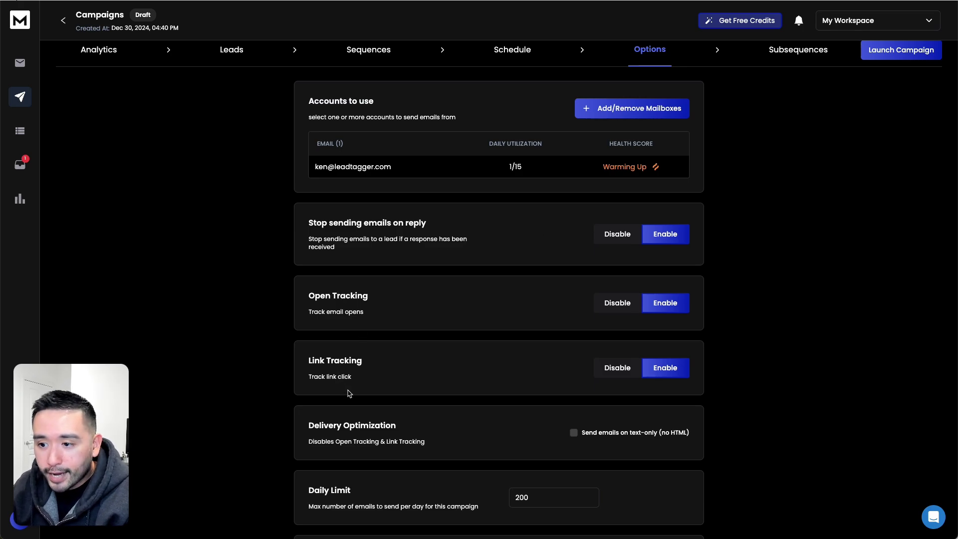
scroll(349, 393, "down", 1)
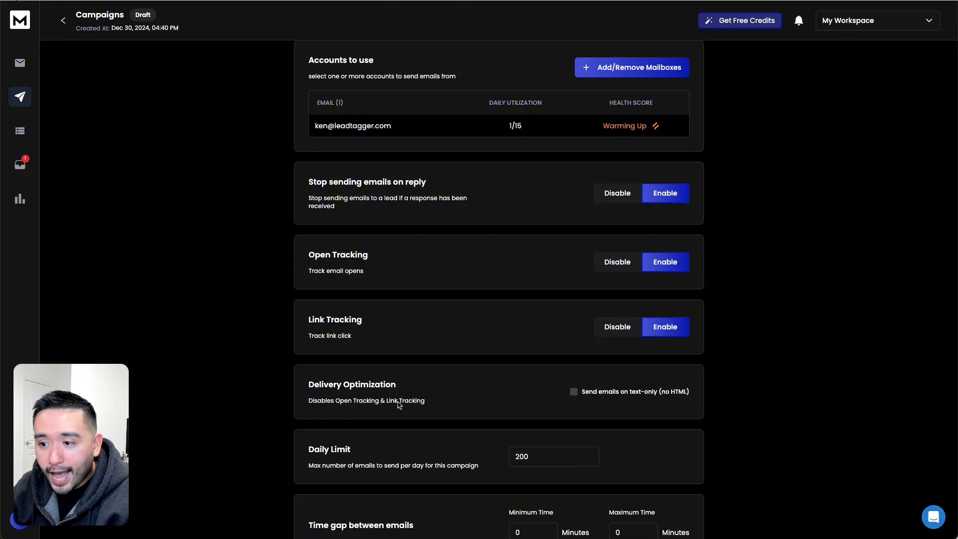
scroll(409, 404, "down", 2)
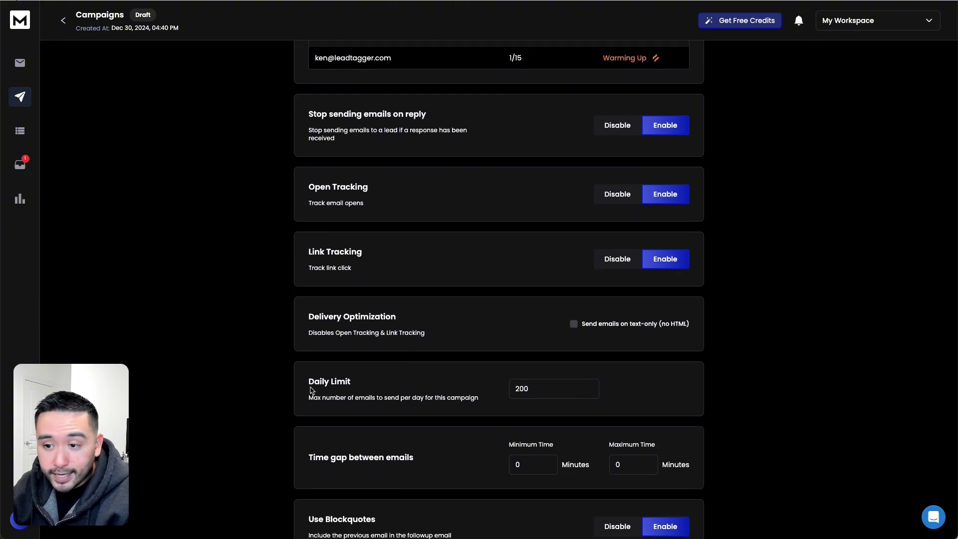
scroll(316, 392, "down", 1)
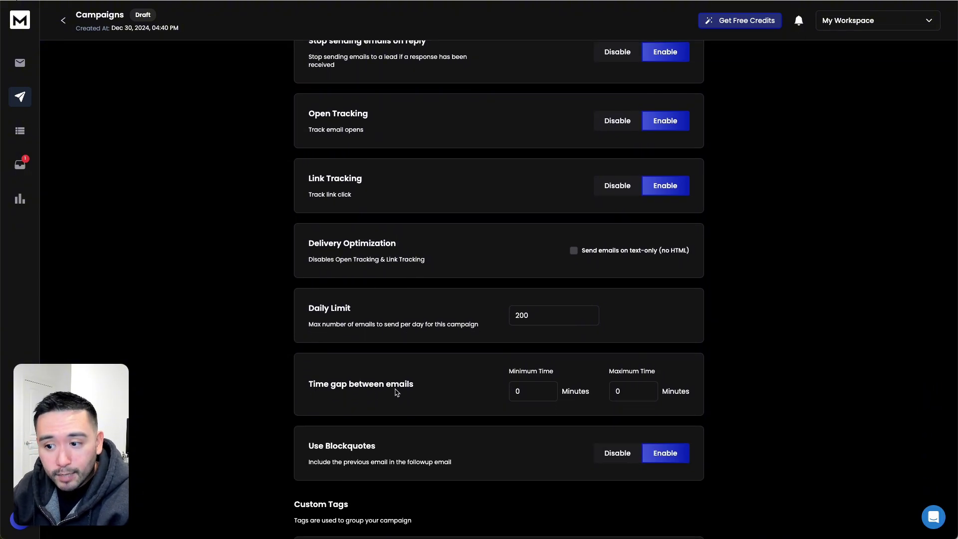
scroll(333, 465, "down", 4)
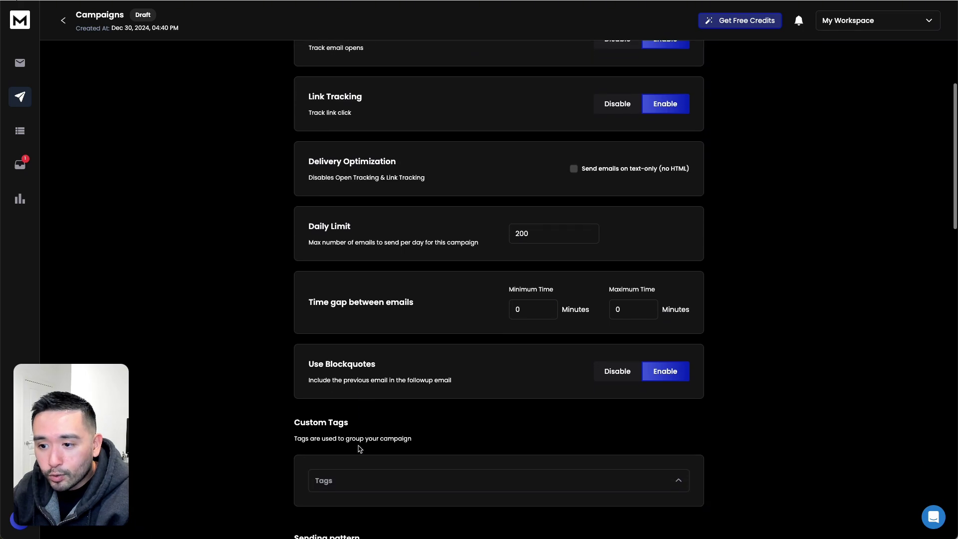
scroll(305, 373, "down", 2)
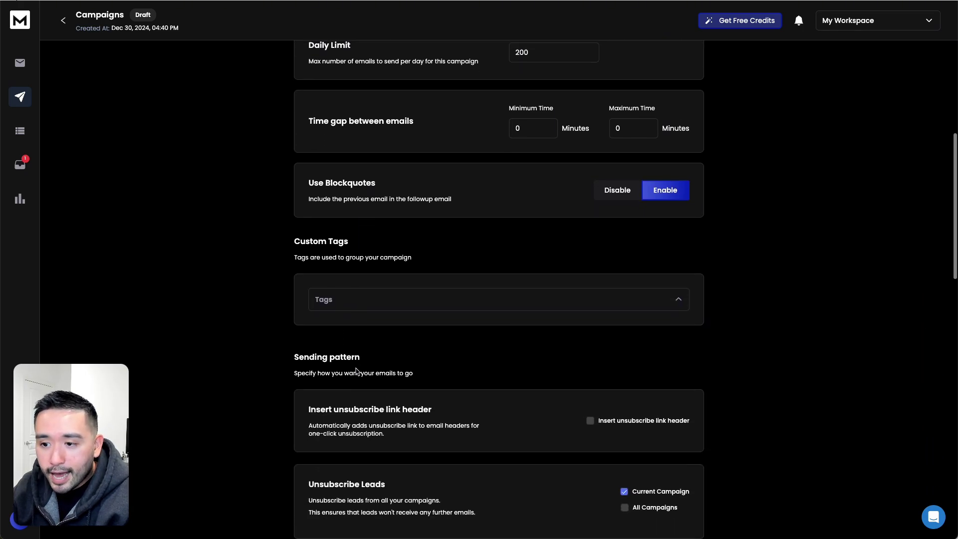
left_click_drag(302, 359, 414, 363)
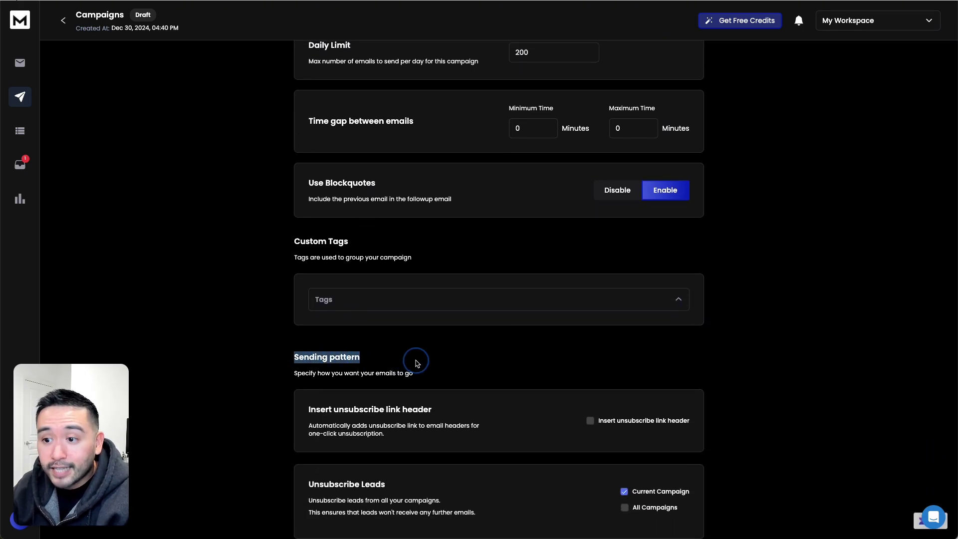
scroll(417, 363, "down", 2)
scroll(437, 401, "up", 2)
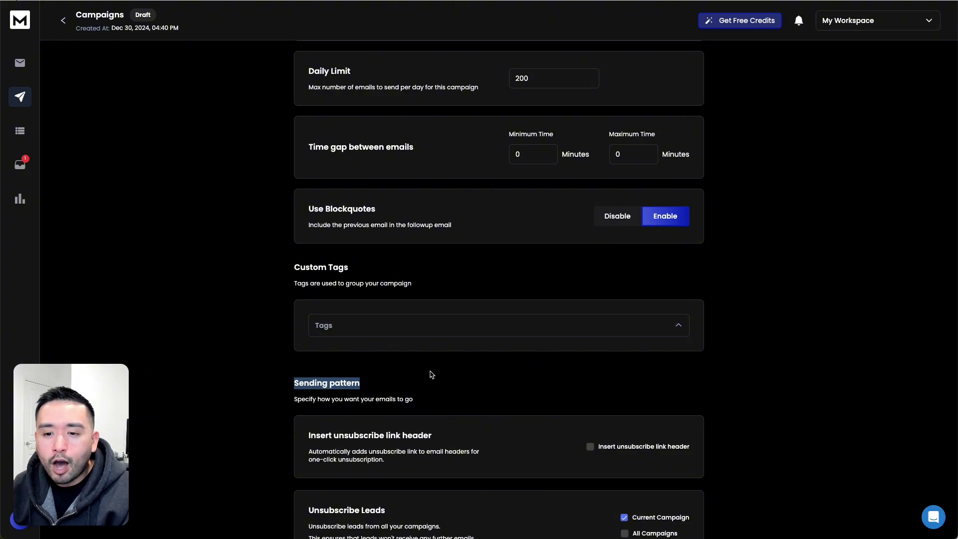
scroll(430, 374, "up", 10)
Start a new subsequence named "Subsequence" with the condition that a lead is marked as Interested.
left_click(861, 84)
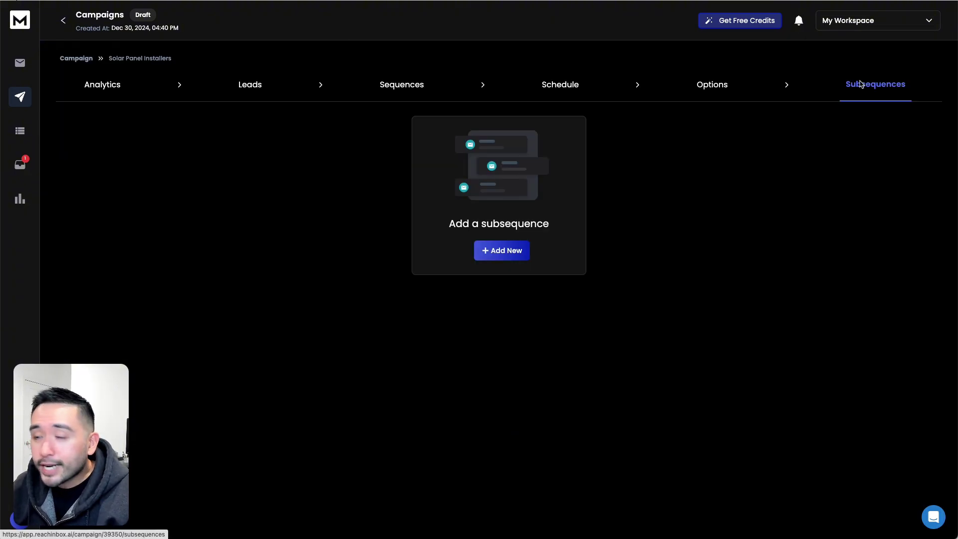
left_click(492, 253)
type("Subsequence")
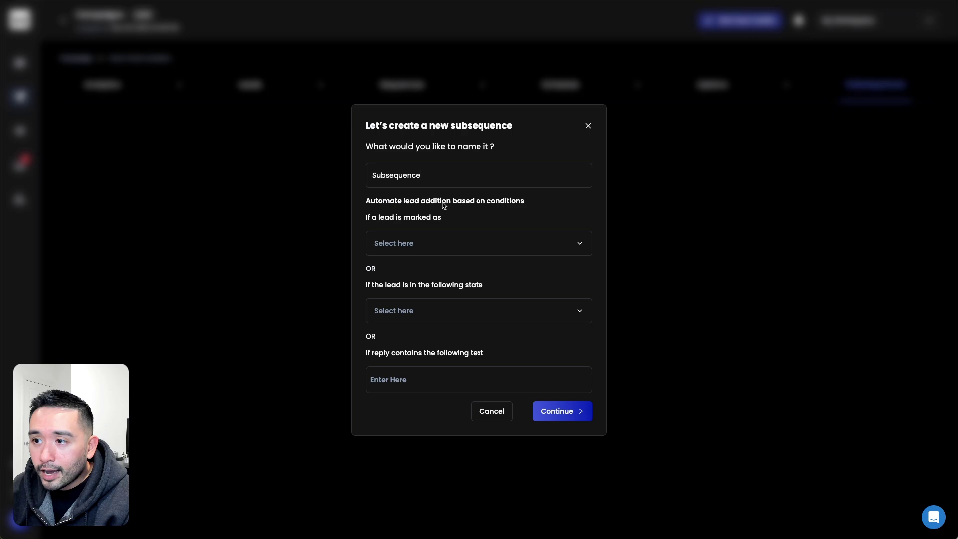
left_click(437, 242)
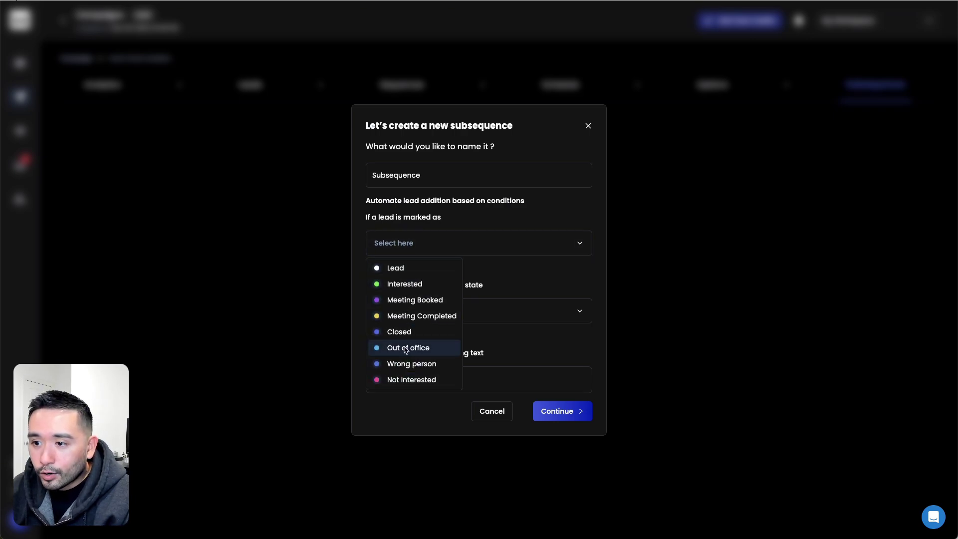
left_click(407, 284)
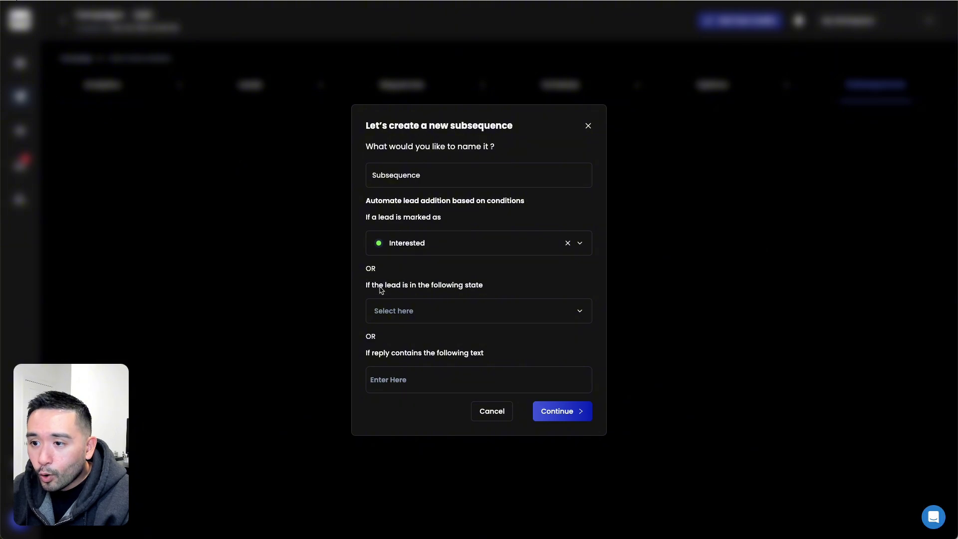
Add the lead state Link Clicked and the reply text "Yes" as conditions, and create the subsequence.
left_click(447, 310)
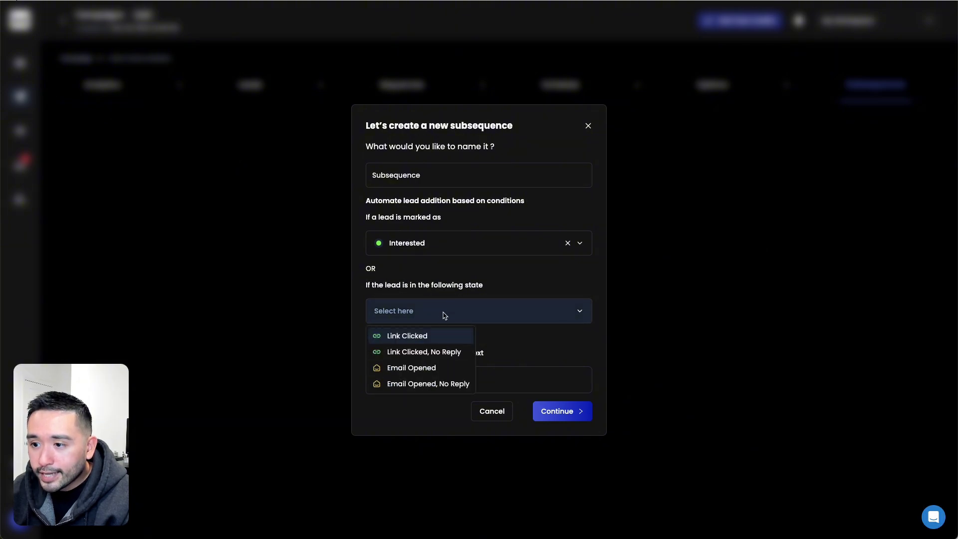
left_click(423, 342)
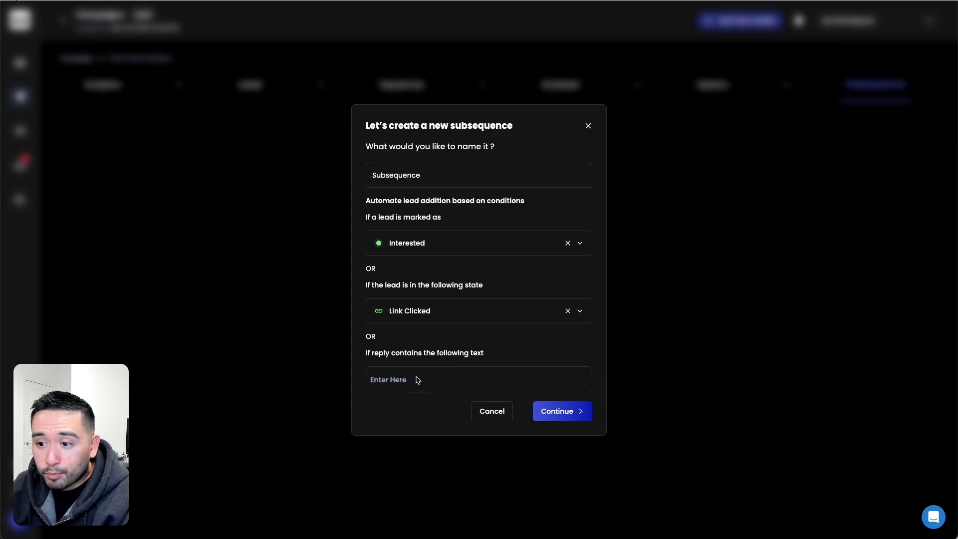
left_click(418, 380)
type("Yes")
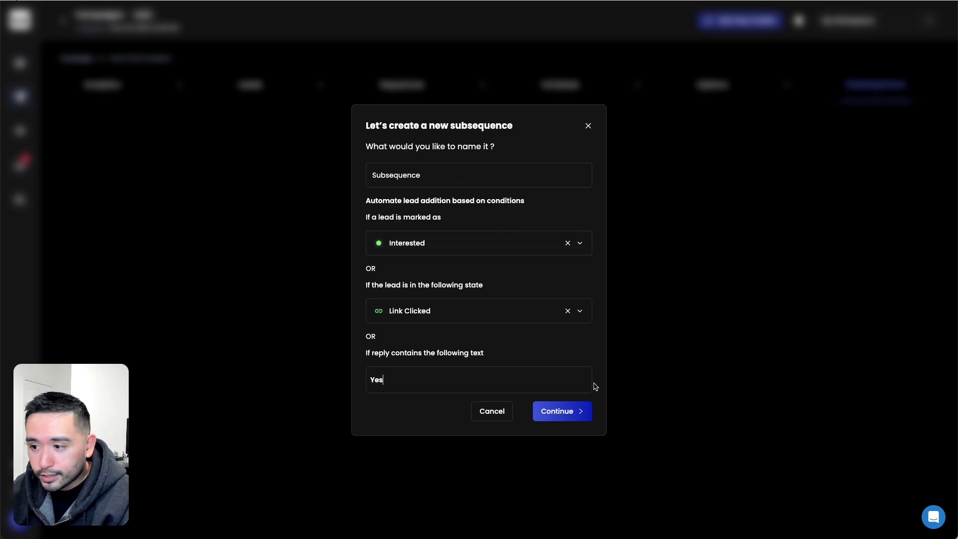
left_click(561, 416)
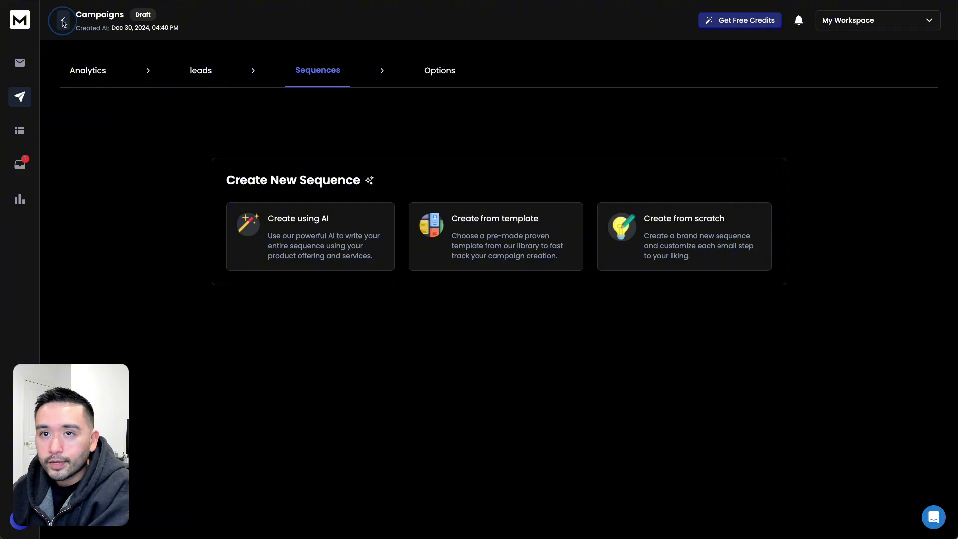
Leave the subsequence's sequence setup, return to the campaign list and reopen the Solar Panel Installers campaign.
left_click(63, 21)
left_click(63, 22)
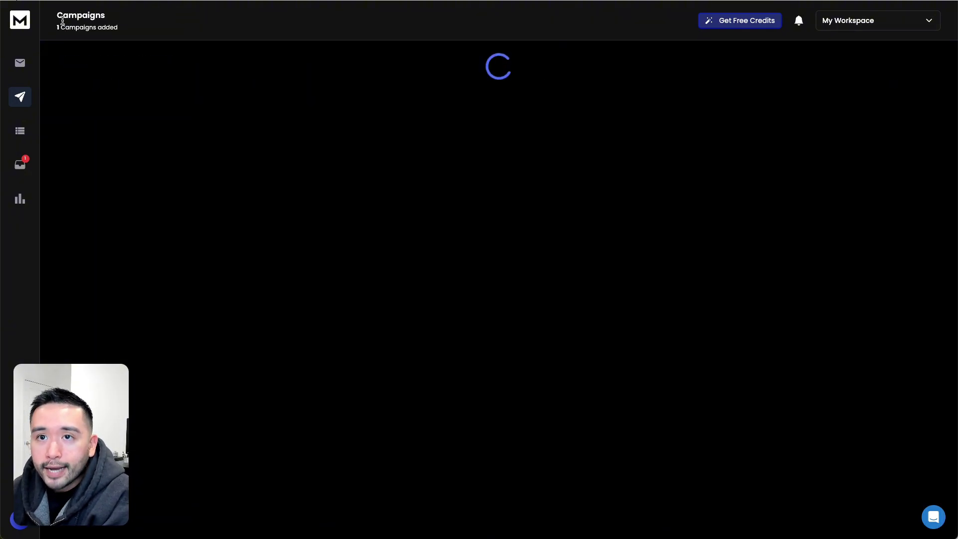
left_click(105, 123)
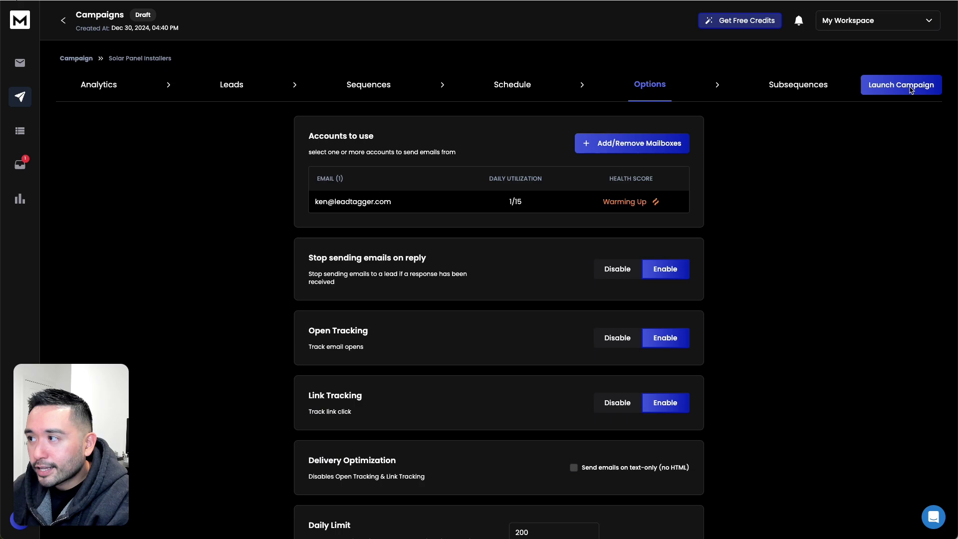
Review the Solar Panel Installers campaign's schedule, sequences, options and analytics, and return to the campaign list.
left_click(500, 87)
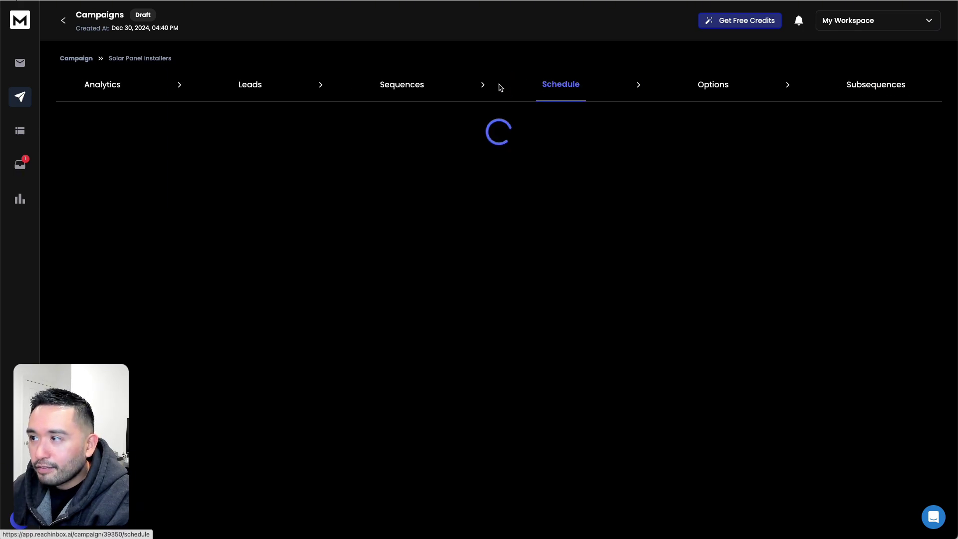
left_click(385, 88)
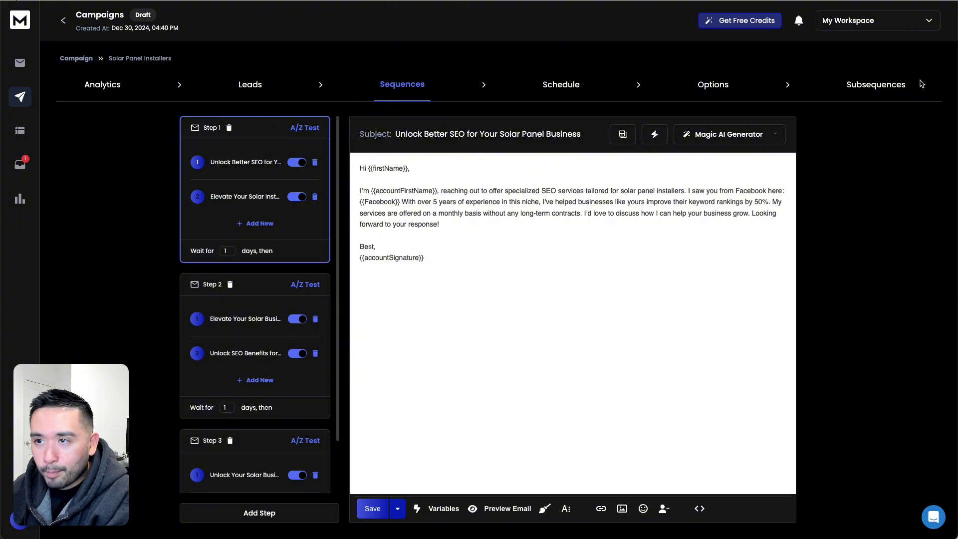
left_click(100, 91)
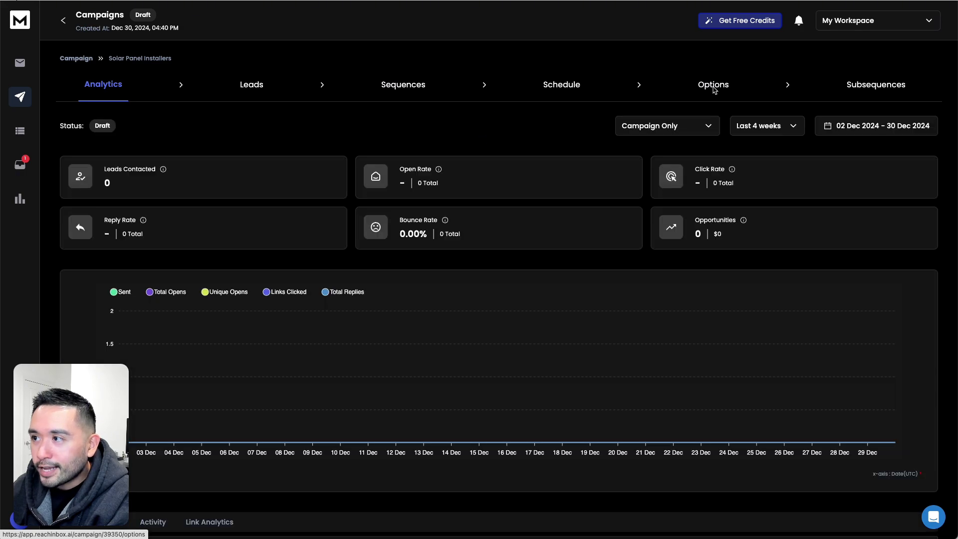
left_click(713, 85)
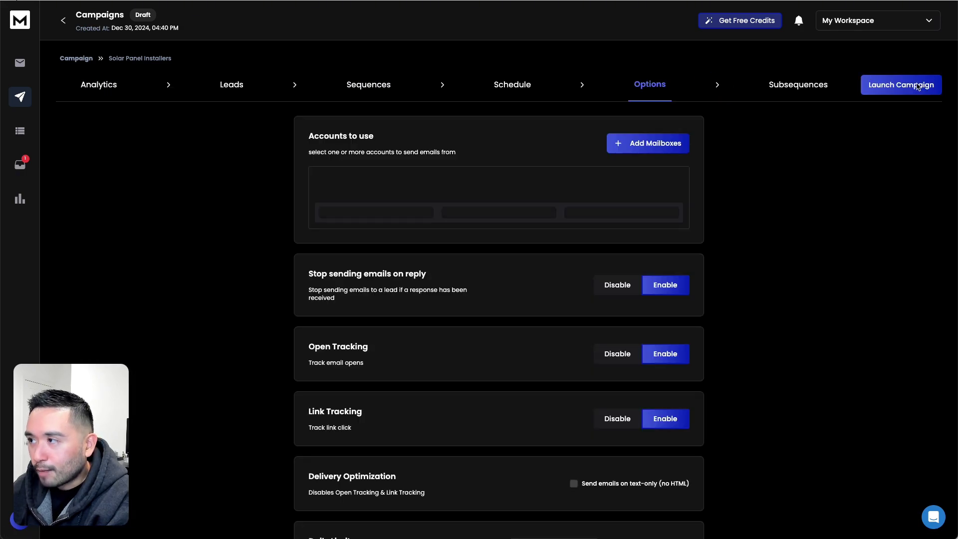
left_click(102, 85)
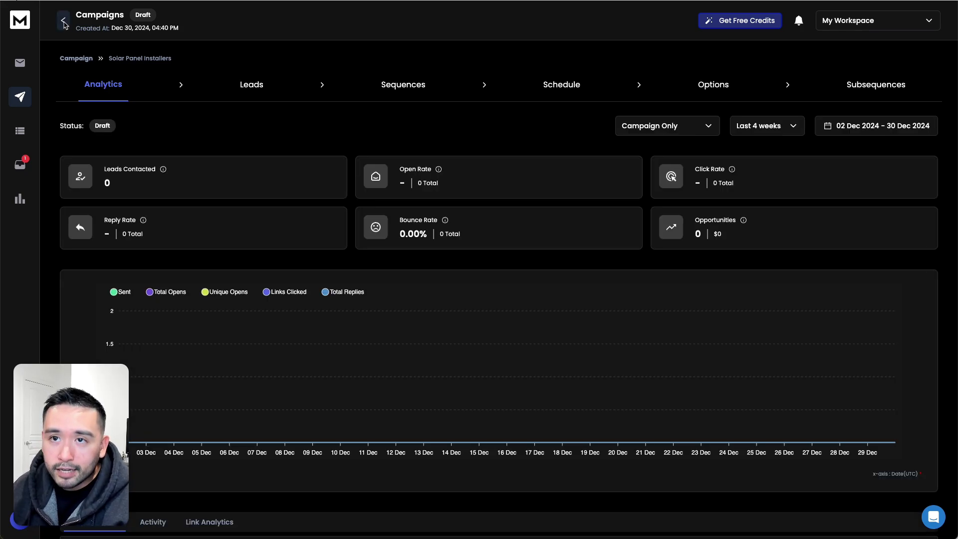
left_click(63, 22)
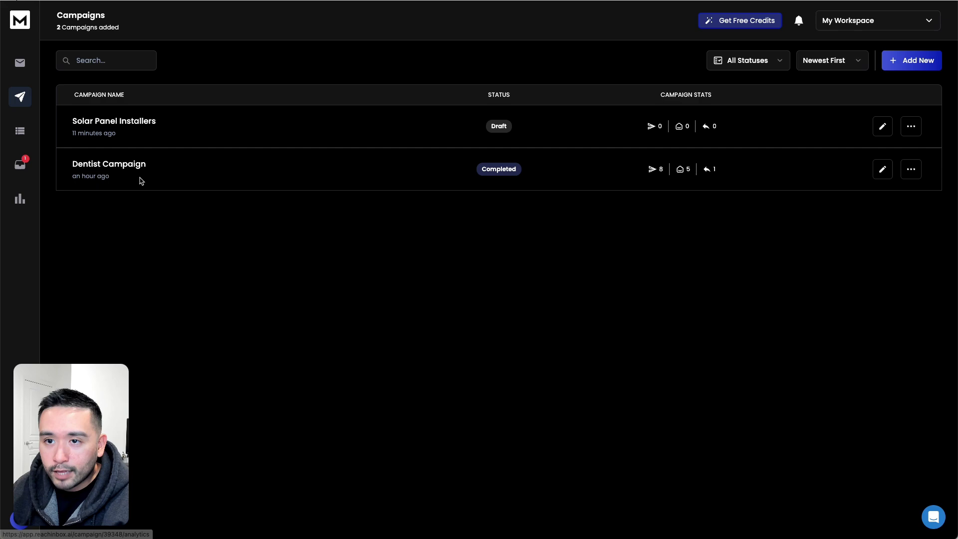
Open the Dentist Campaign and review its analytics, including the performance figures, the activity graph and the step analytics.
left_click(120, 167)
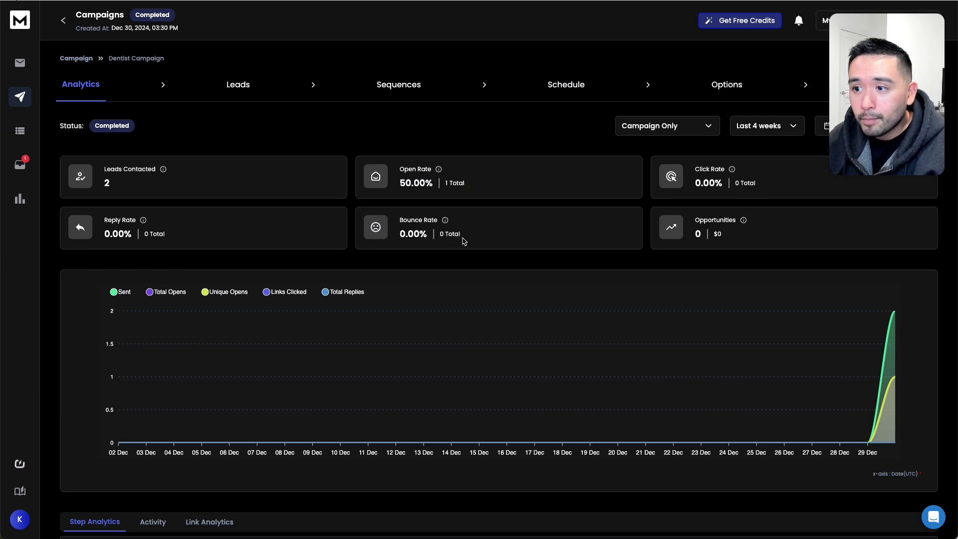
scroll(919, 309, "down", 1)
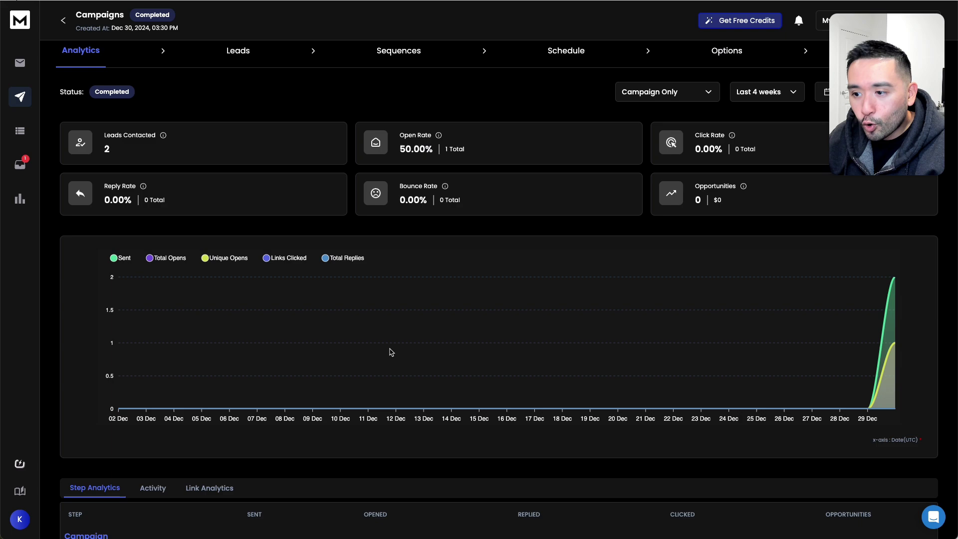
scroll(198, 354, "down", 2)
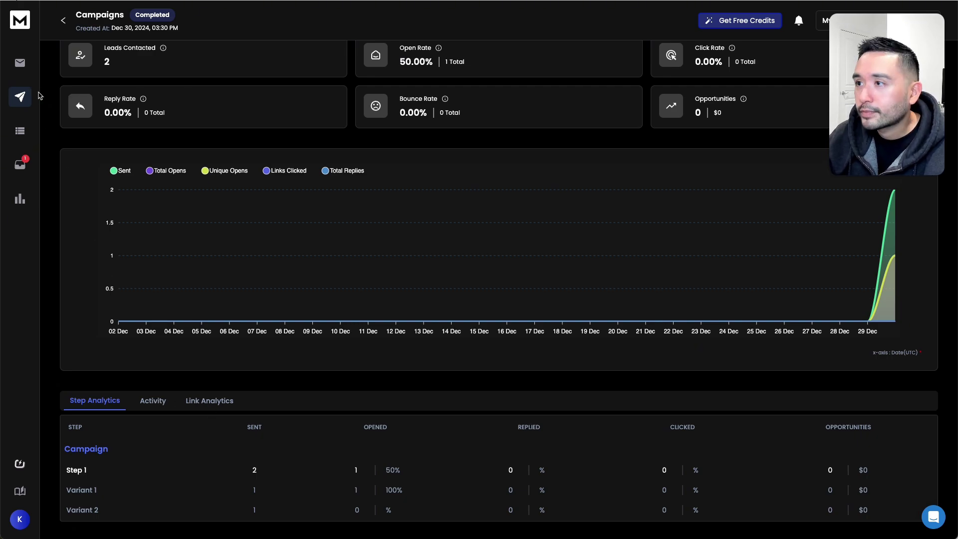
scroll(223, 212, "up", 3)
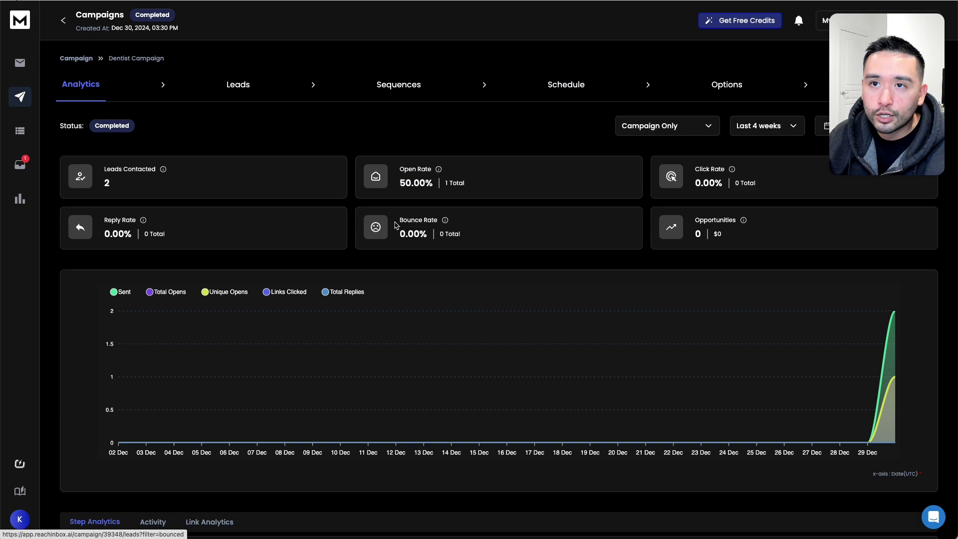
Open the Onebox unified inbox and look through its campaign and inbox filter options.
left_click(20, 170)
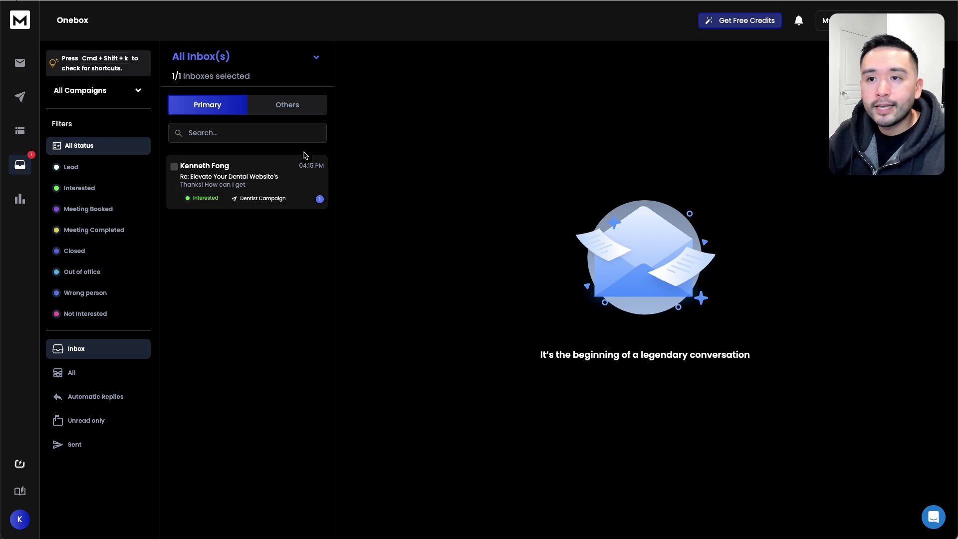
left_click(137, 91)
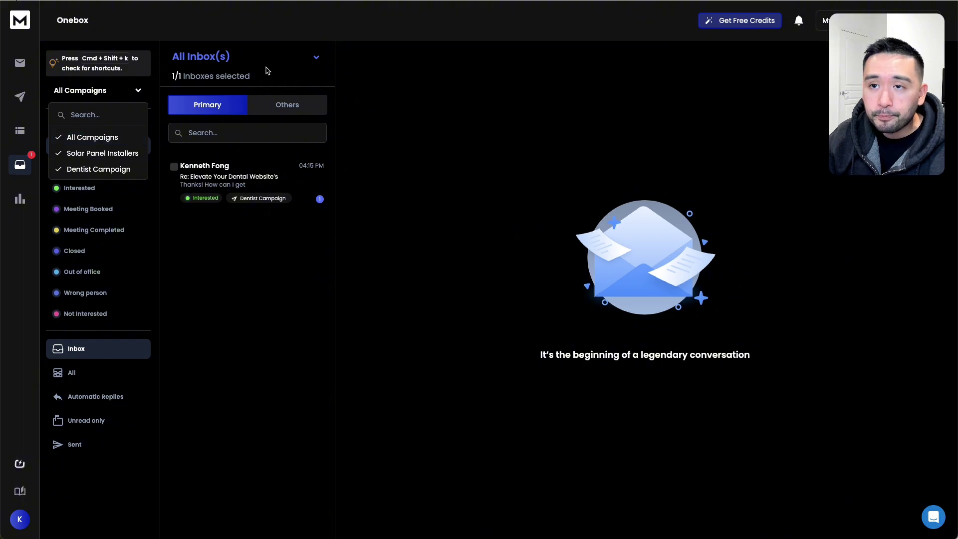
left_click(298, 60)
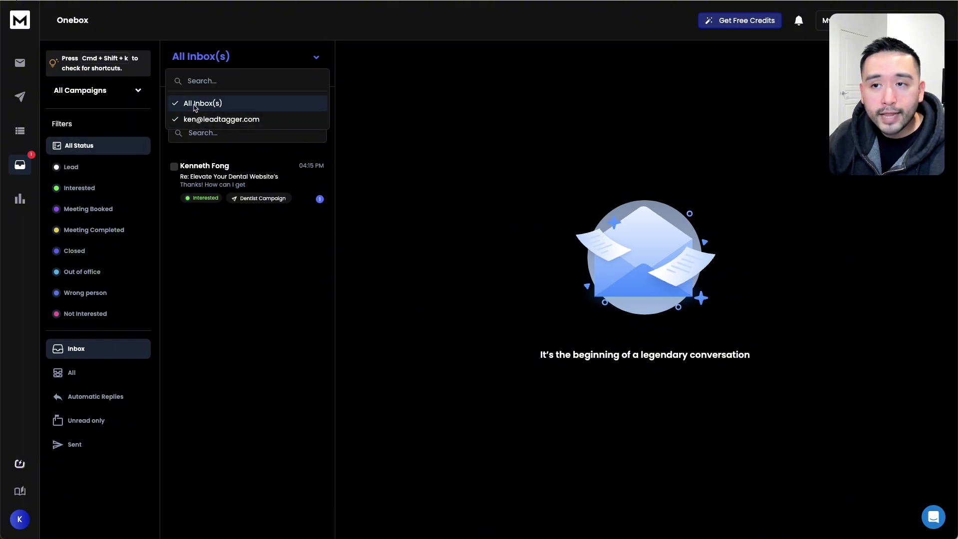
left_click(259, 40)
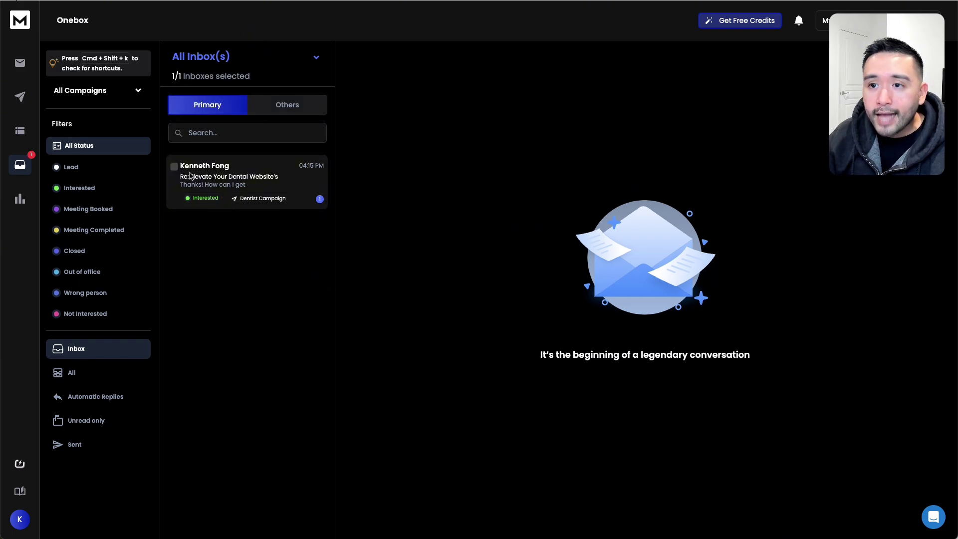
Open the lead's reply to the Dentist Campaign in the Onebox and read it together with the quoted original email.
left_click(248, 179)
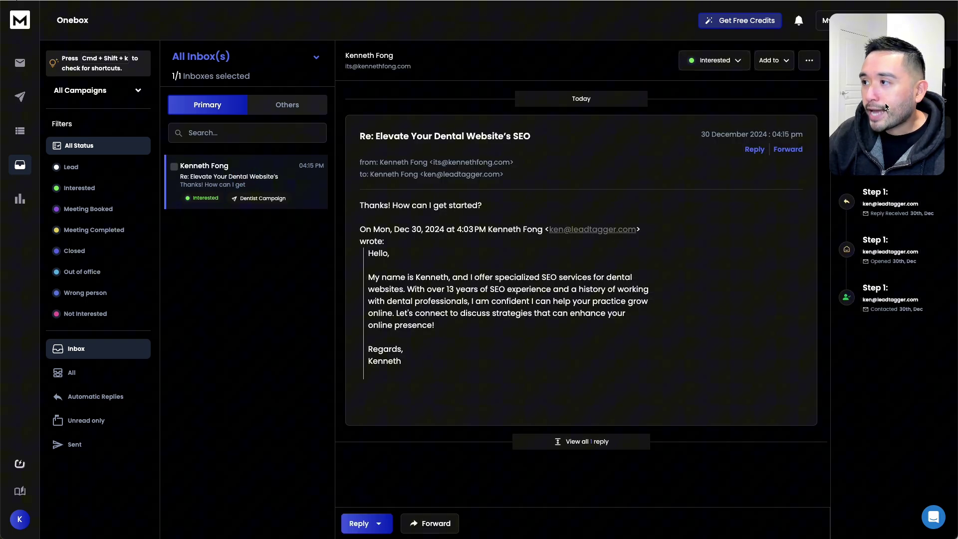
left_click_drag(886, 107, 113, 91)
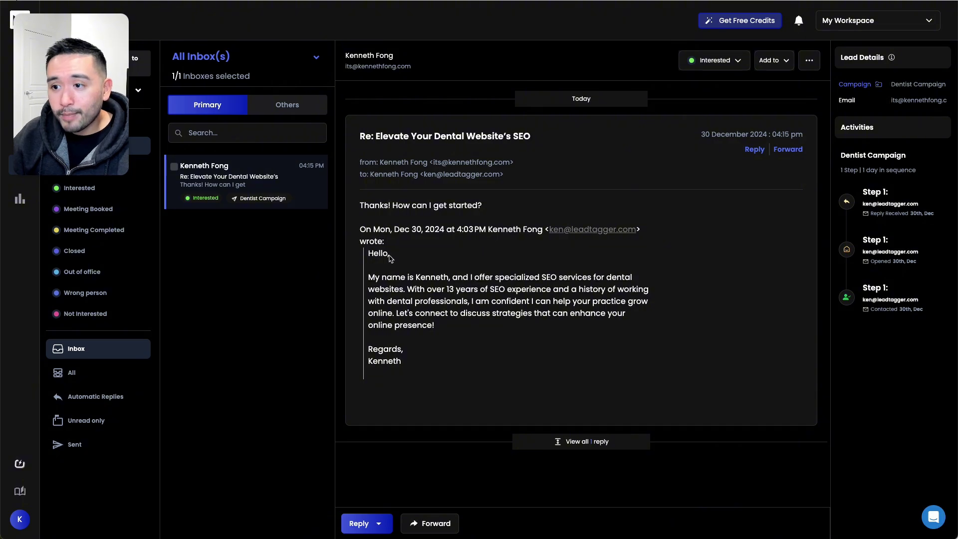
left_click_drag(402, 362, 359, 252)
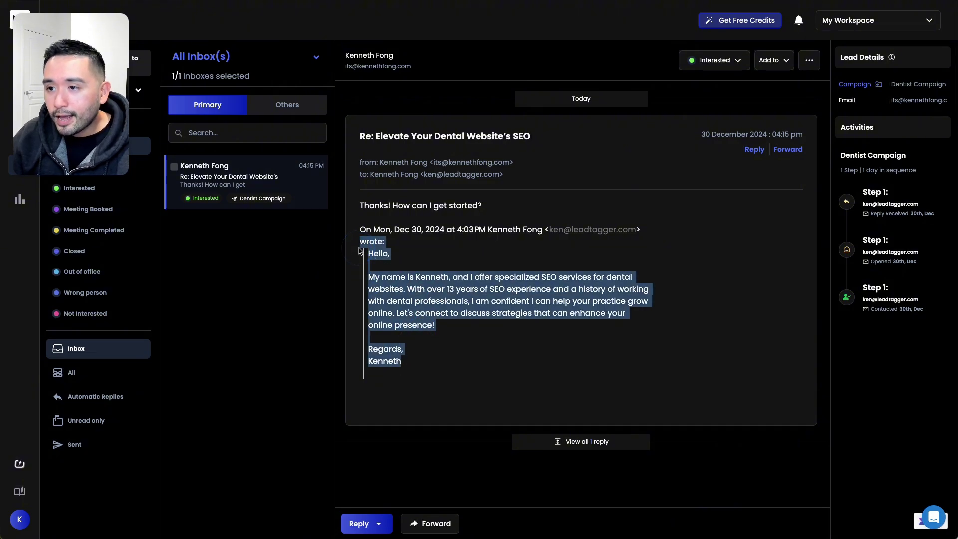
left_click(363, 244)
left_click_drag(362, 208, 481, 209)
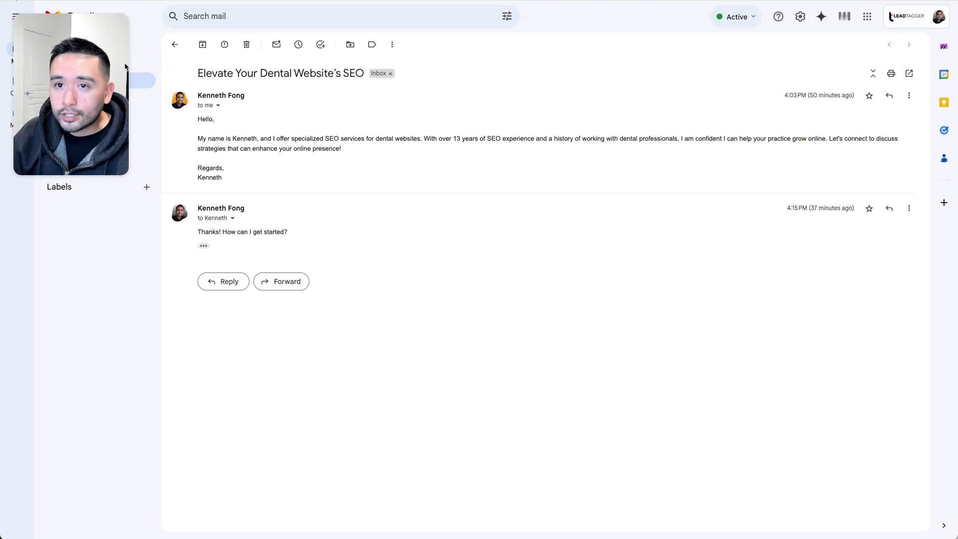
Switch to Gmail and check the subject, original message and reply in the "Elevate Your Dental Website's SEO" thread.
left_click_drag(203, 76, 365, 75)
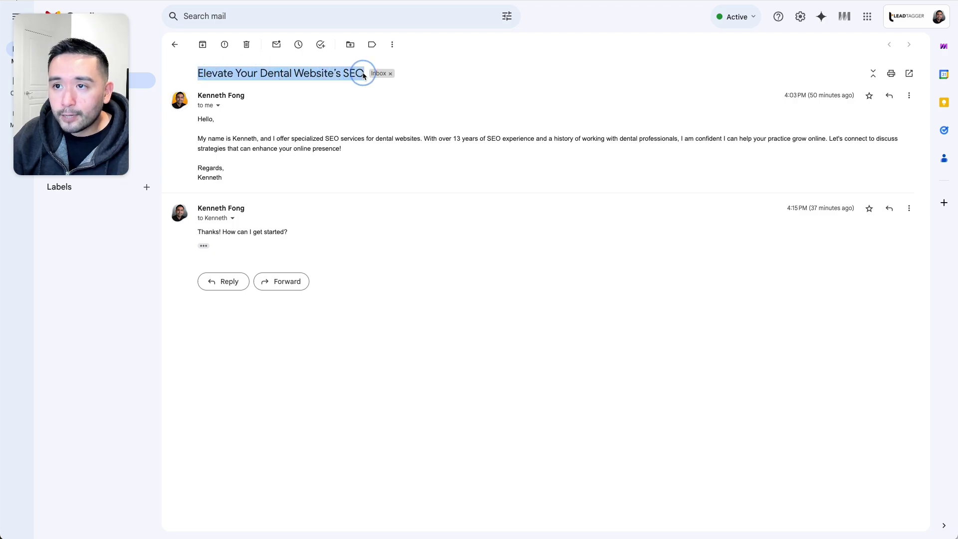
left_click_drag(265, 180, 205, 122)
left_click_drag(216, 238, 259, 240)
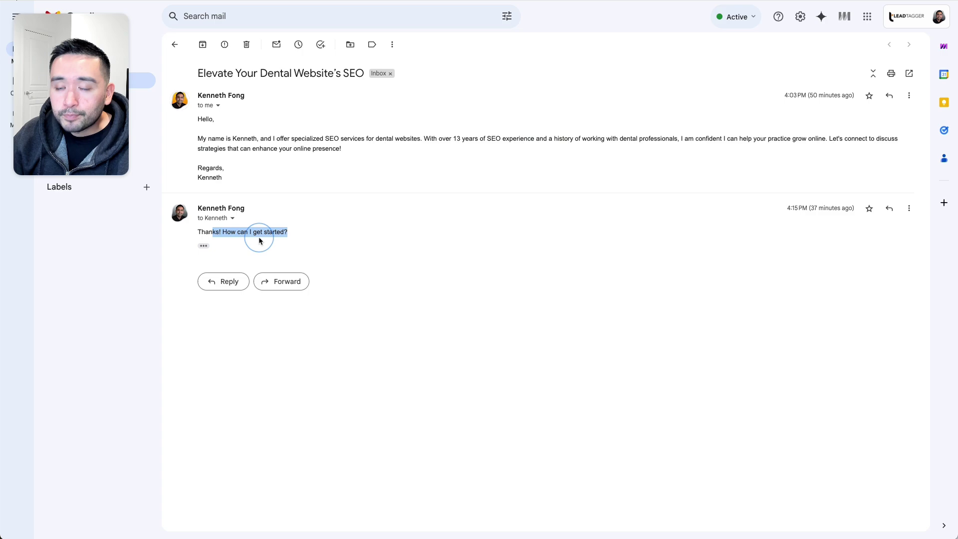
left_click_drag(199, 119, 223, 177)
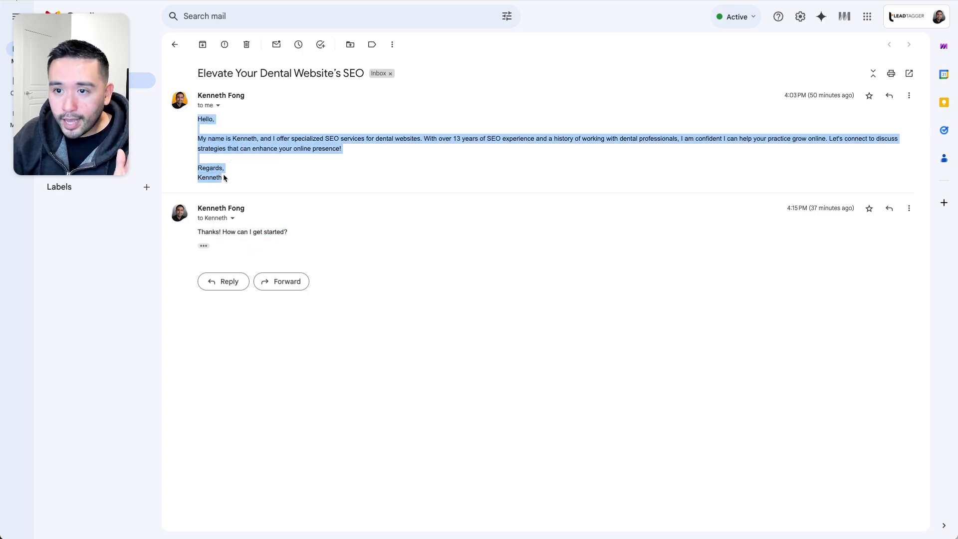
left_click_drag(209, 233, 276, 232)
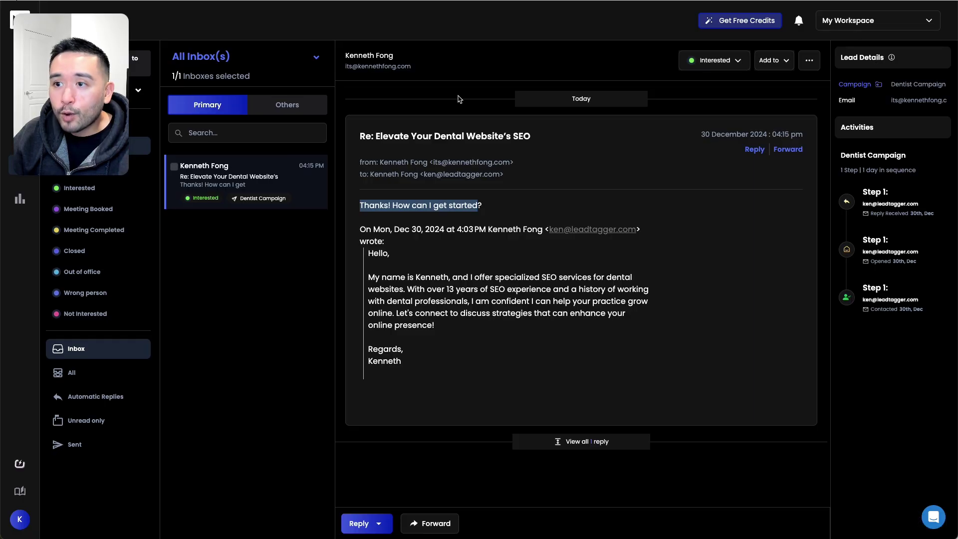
Back in the ReachInbox Onebox, answer the lead's email with "When are you free?" and send the reply.
left_click_drag(418, 288, 415, 274)
left_click_drag(393, 205, 486, 192)
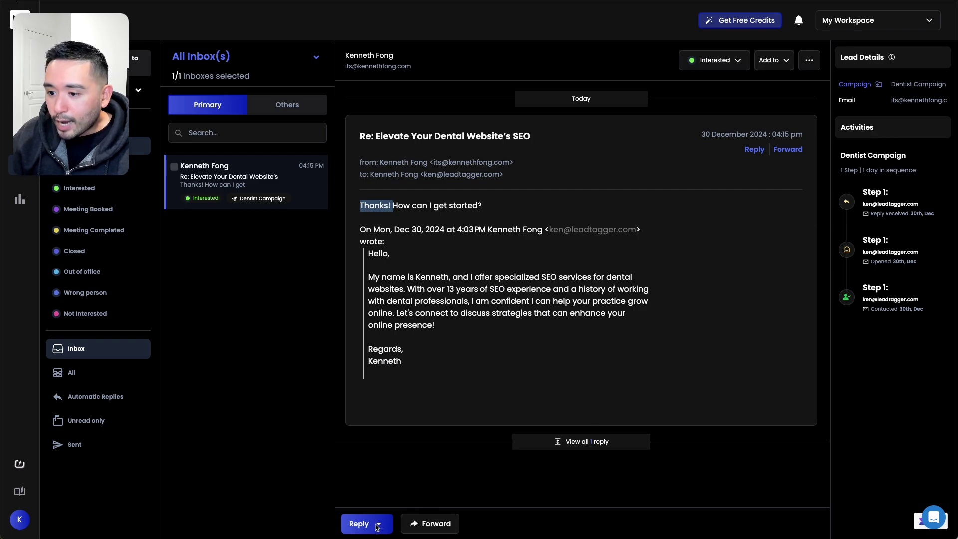
left_click(360, 524)
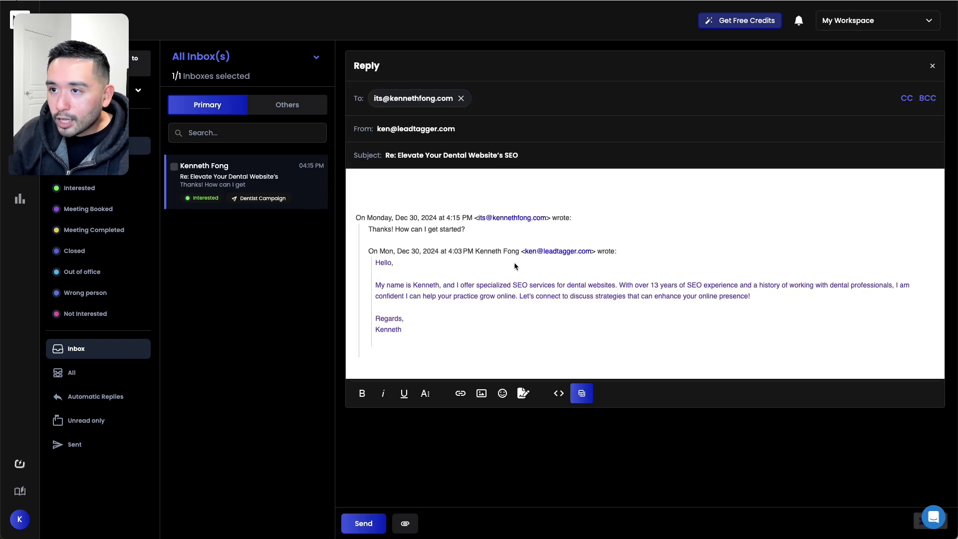
left_click(422, 186)
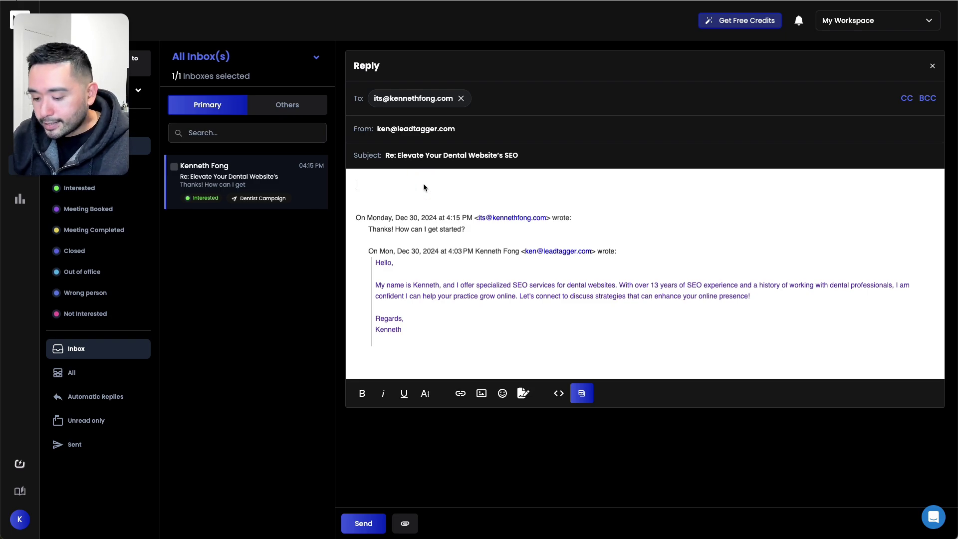
type("When are youu")
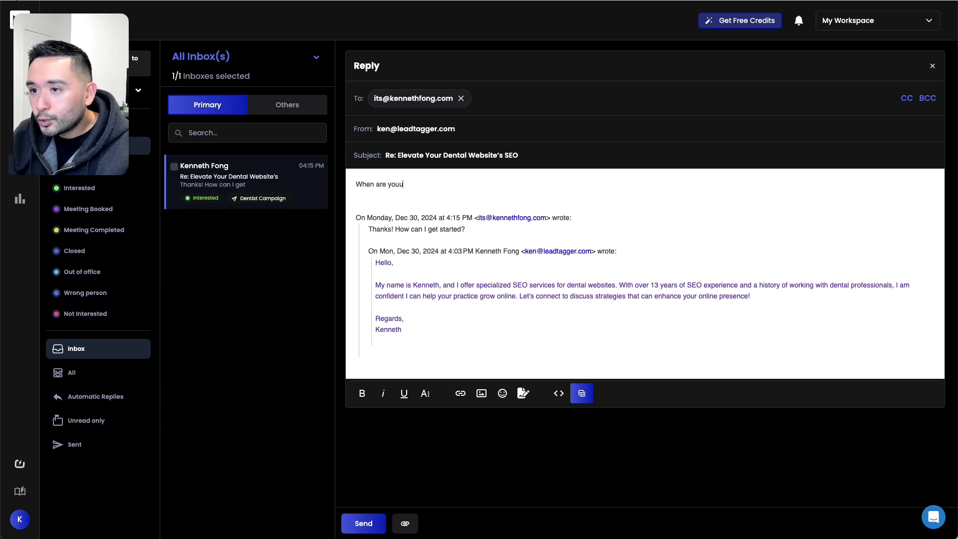
key("BackSpace")
type(" free?")
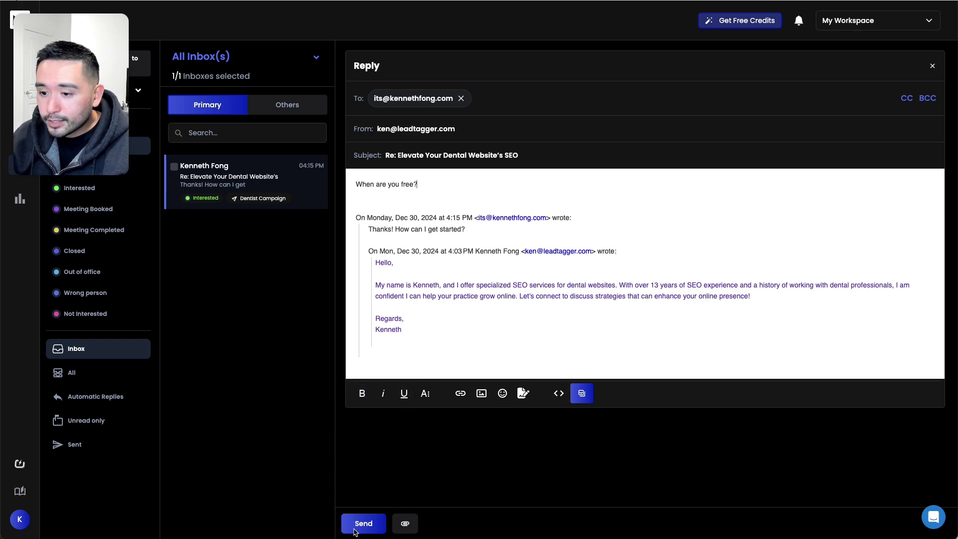
left_click(356, 526)
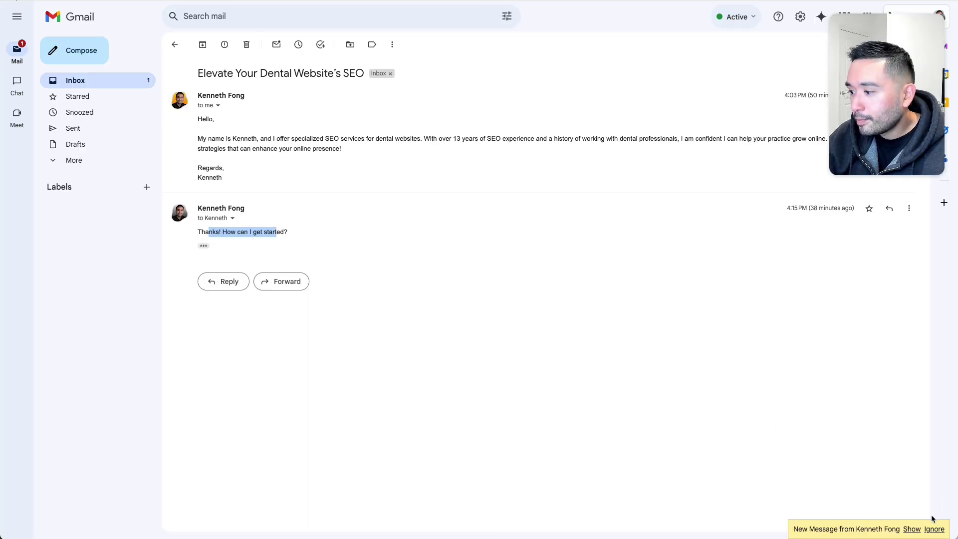
In Gmail, show the new message in the thread and examine its text and sender details.
left_click(910, 529)
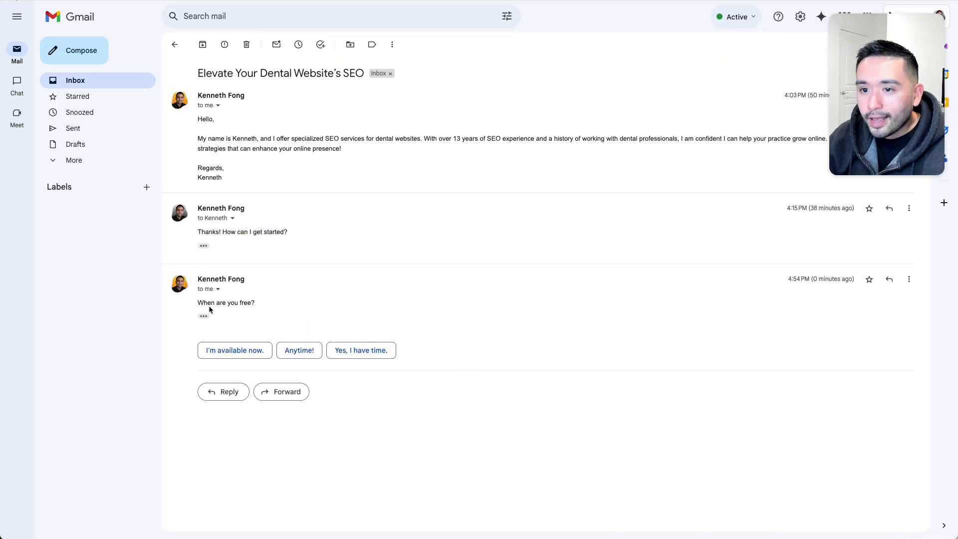
left_click_drag(202, 304, 409, 312)
left_click(273, 305)
left_click(217, 288)
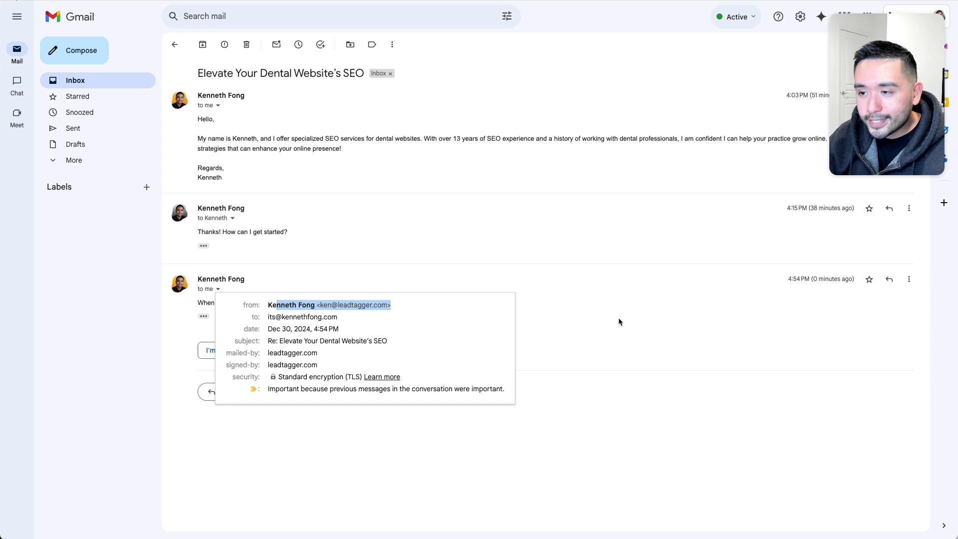
left_click(563, 305)
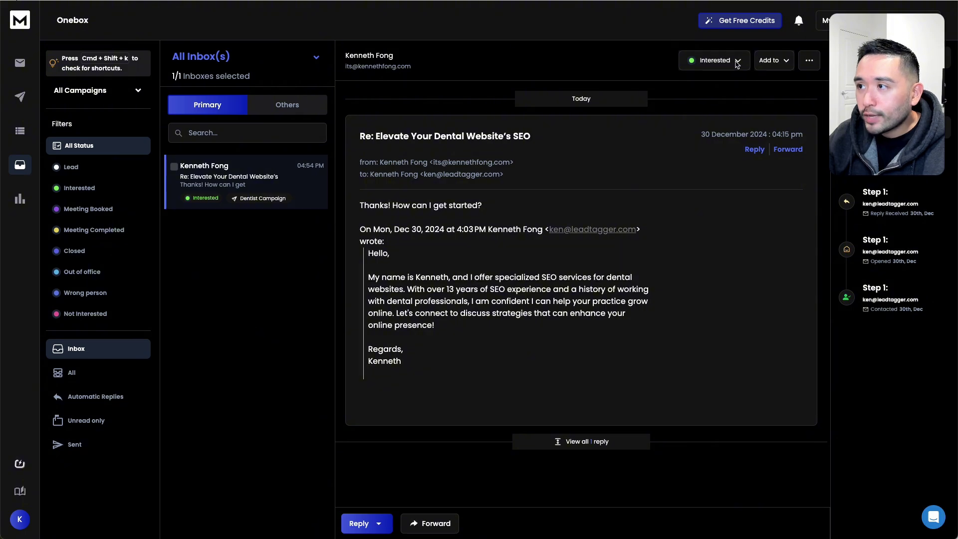
In the ReachInbox Onebox, set the lead's status to Meeting Booked and look through the lead's add-to and other action options.
left_click(737, 62)
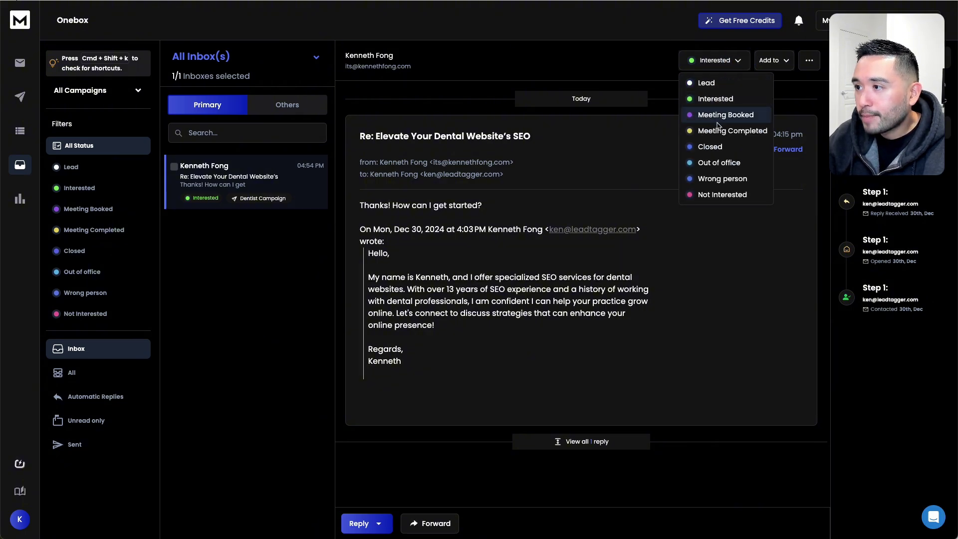
left_click(722, 116)
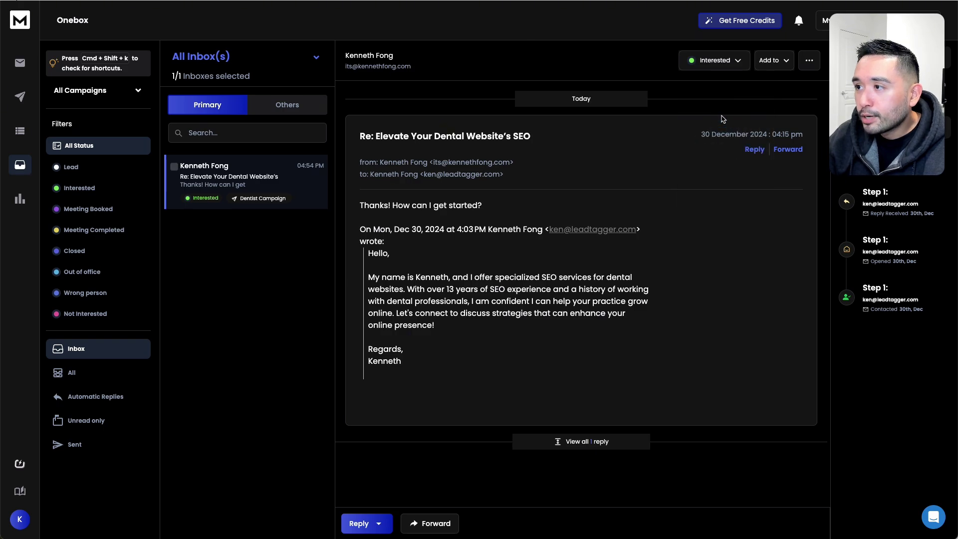
left_click(784, 62)
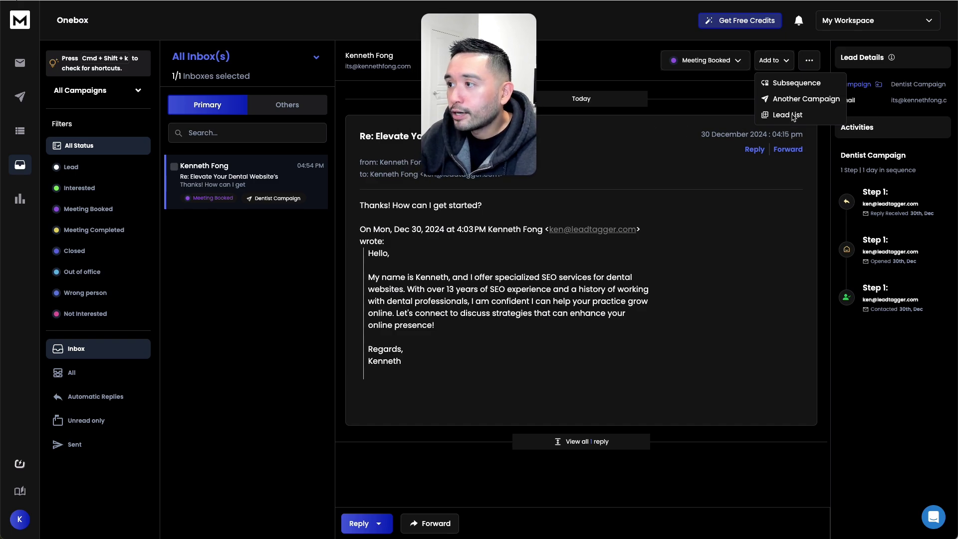
left_click(809, 60)
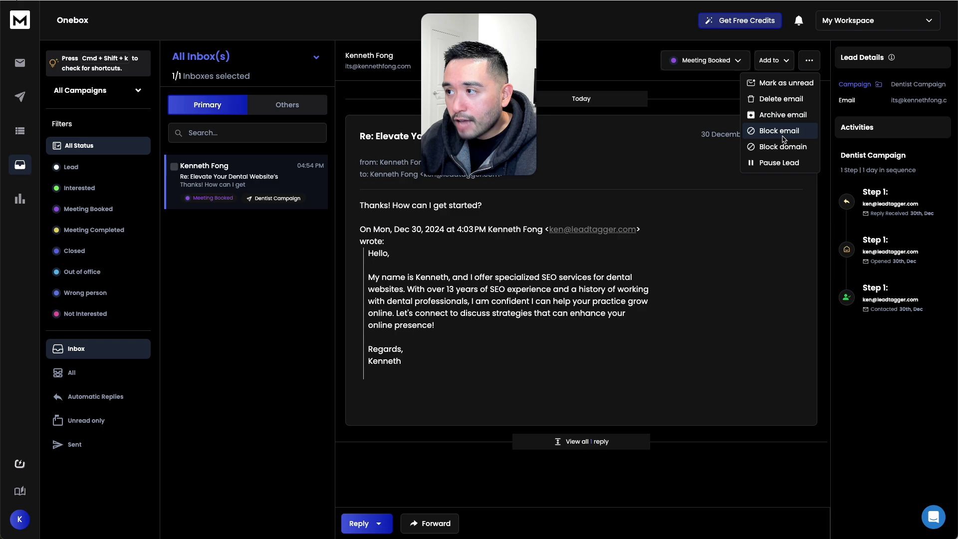
left_click(877, 114)
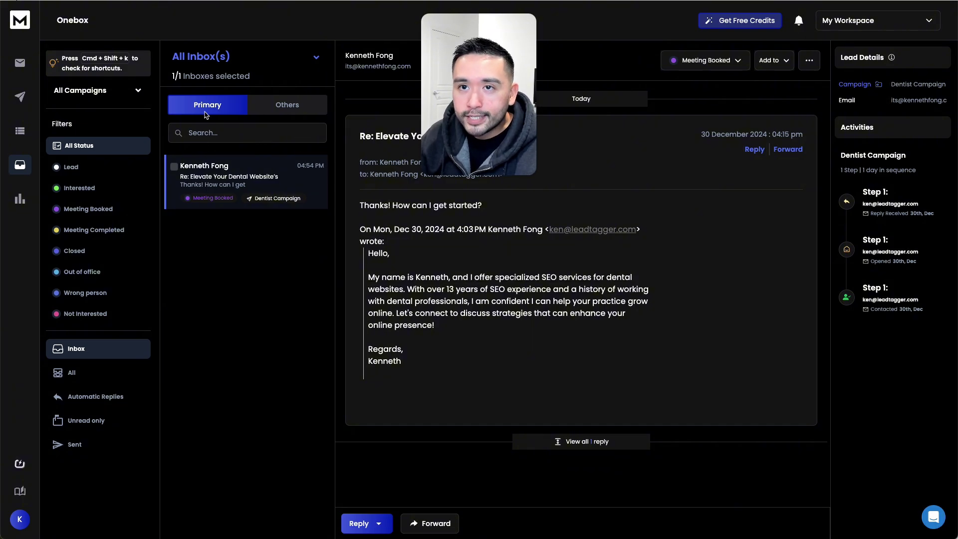
Review the overall analytics for all campaigns, and check the plan tiers and features on ReachInbox's AppSumo page.
left_click(20, 198)
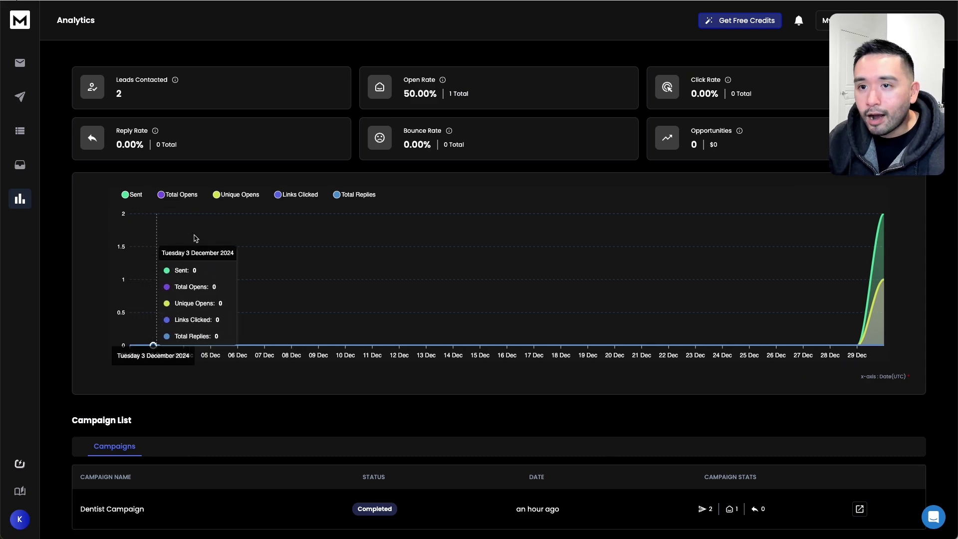
scroll(621, 193, "up", 1)
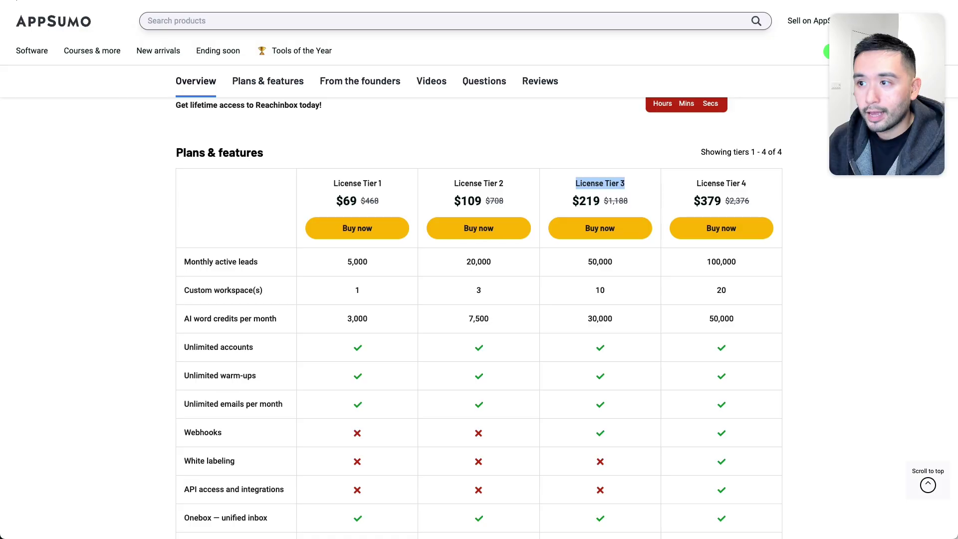
left_click(583, 159)
scroll(584, 156, "down", 2)
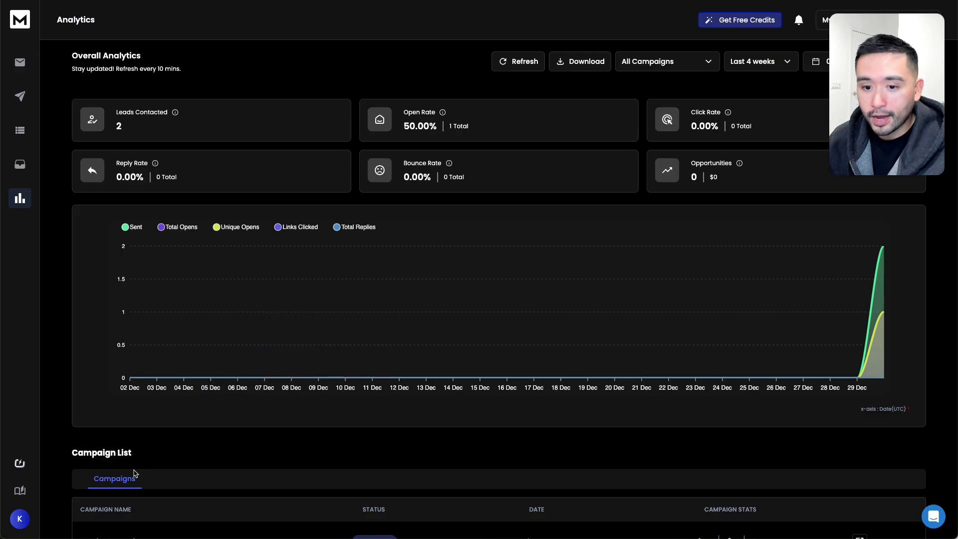
Back in ReachInbox, open the account settings at the Billings & Usage section to view the plan details.
left_click(21, 519)
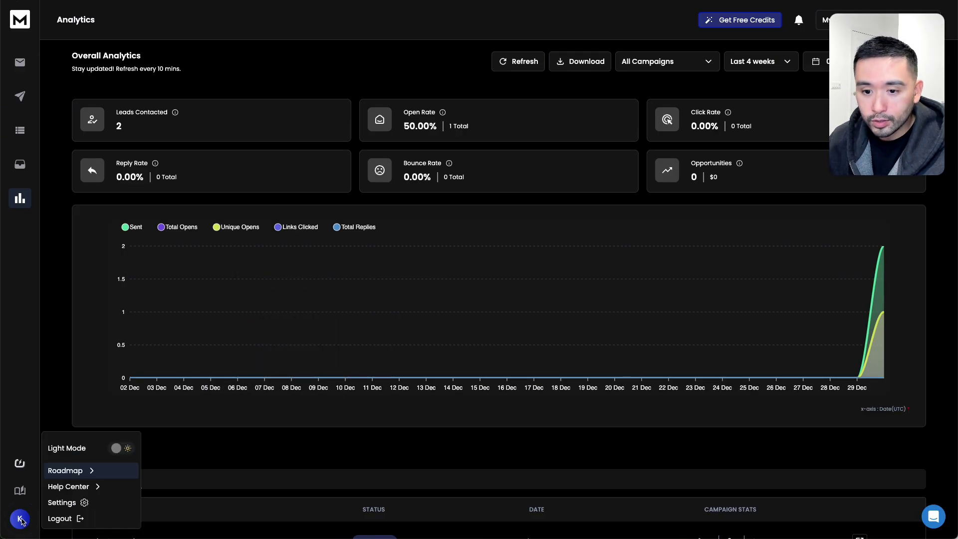
left_click(61, 503)
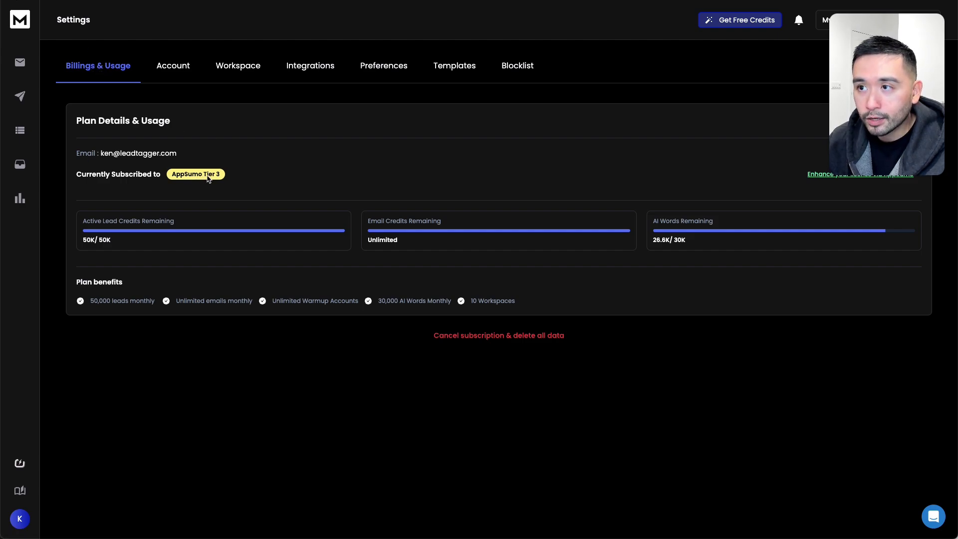
View the Account, Workspace and Integrations settings, and highlight the white labeling and API access rows in AppSumo's plan comparison.
left_click(180, 72)
left_click(218, 71)
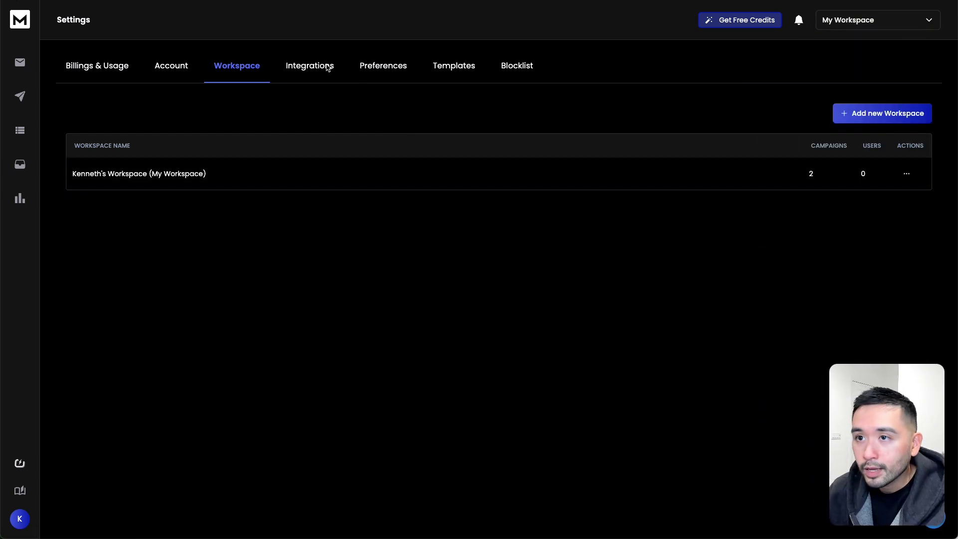
left_click(300, 72)
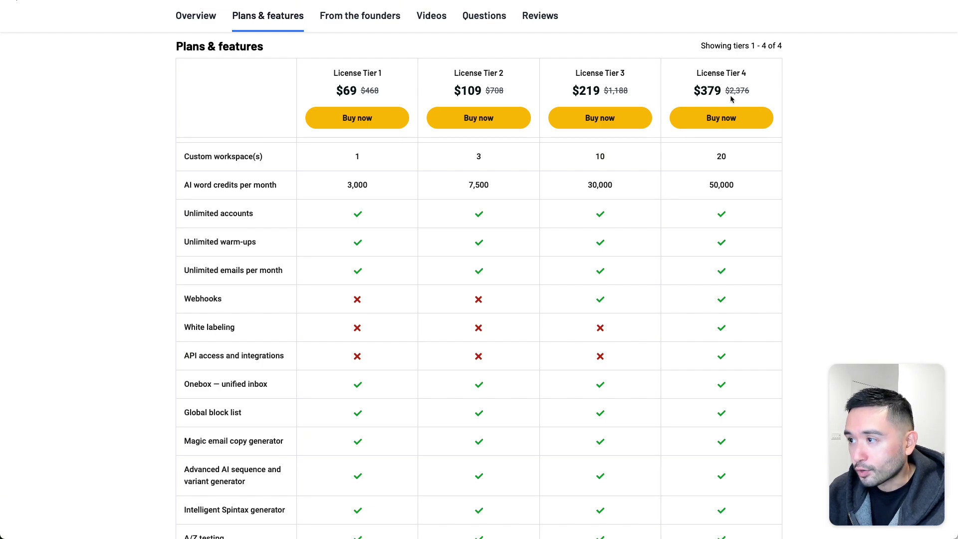
left_click_drag(204, 331, 733, 359)
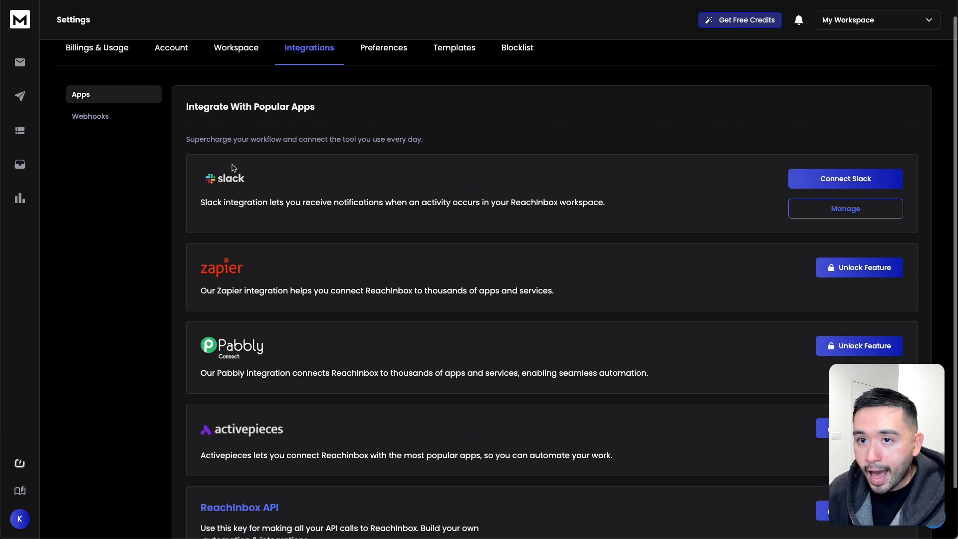
scroll(265, 183, "down", 2)
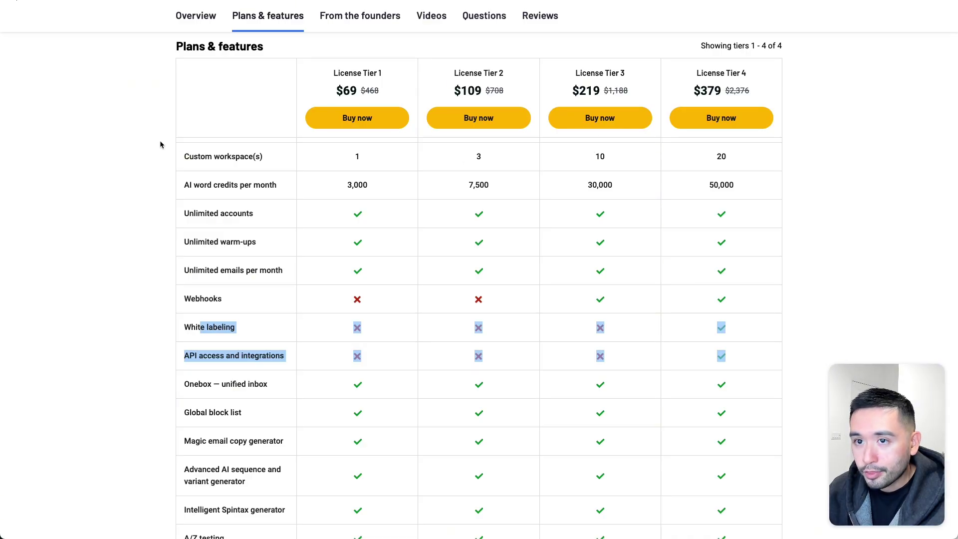
Search ReachInbox's AppSumo page for "slack".
left_click(160, 144)
key("super+f")
type("slack")
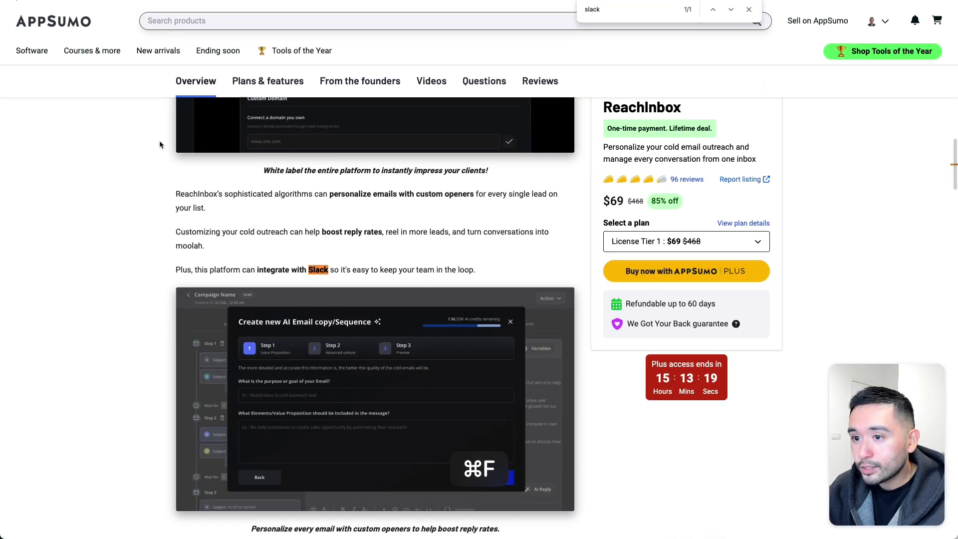
key("Return")
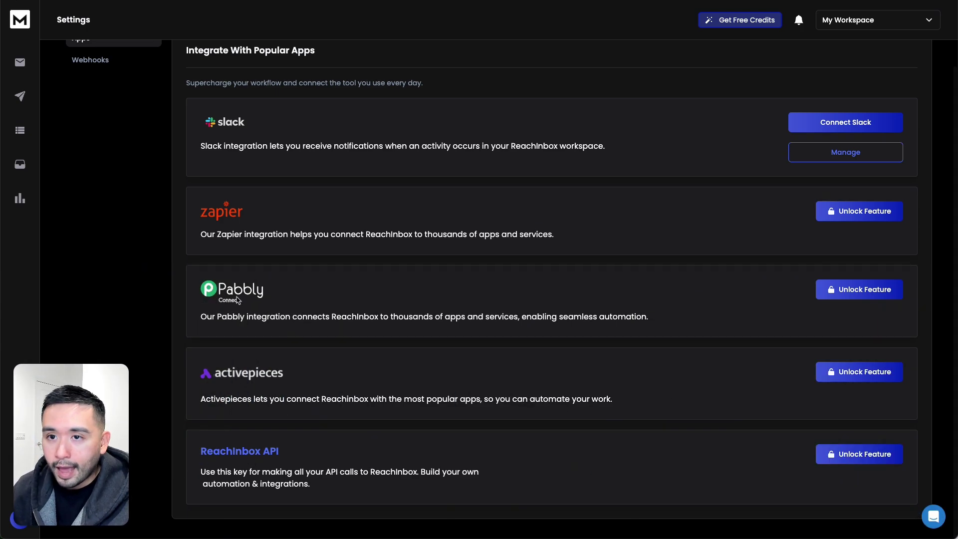
In ReachInbox's webhook integrations, start a webhook for the Dentist Campaign with All events, and close the form without adding it.
scroll(187, 307, "up", 1)
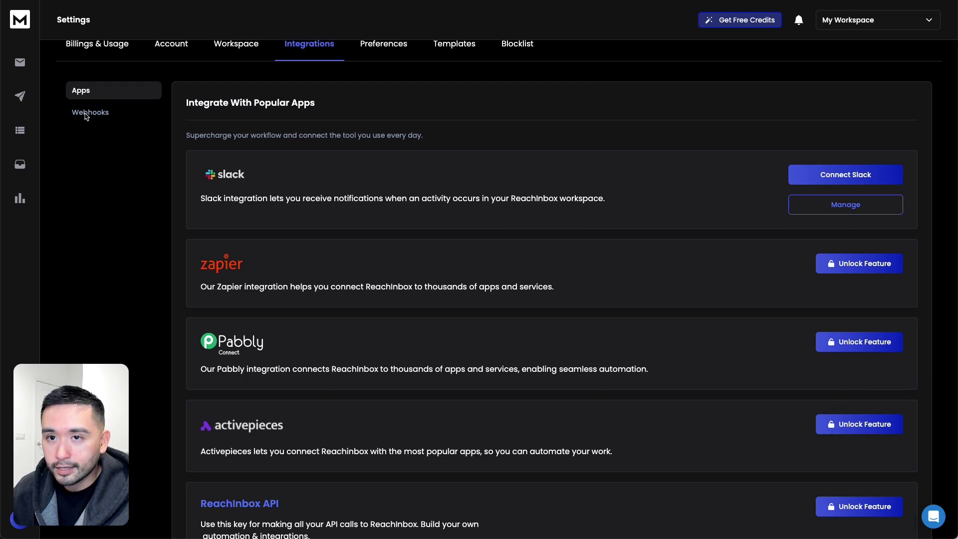
left_click(86, 115)
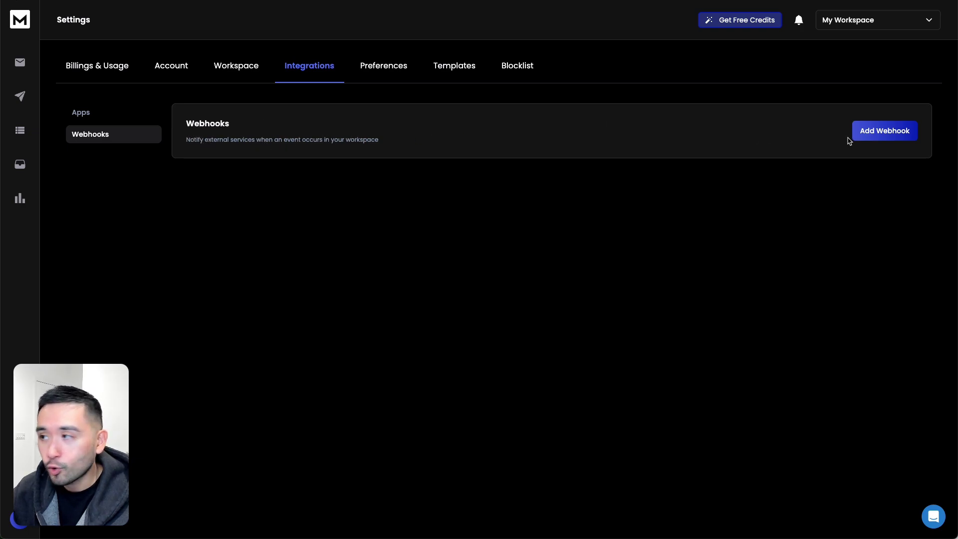
left_click(892, 132)
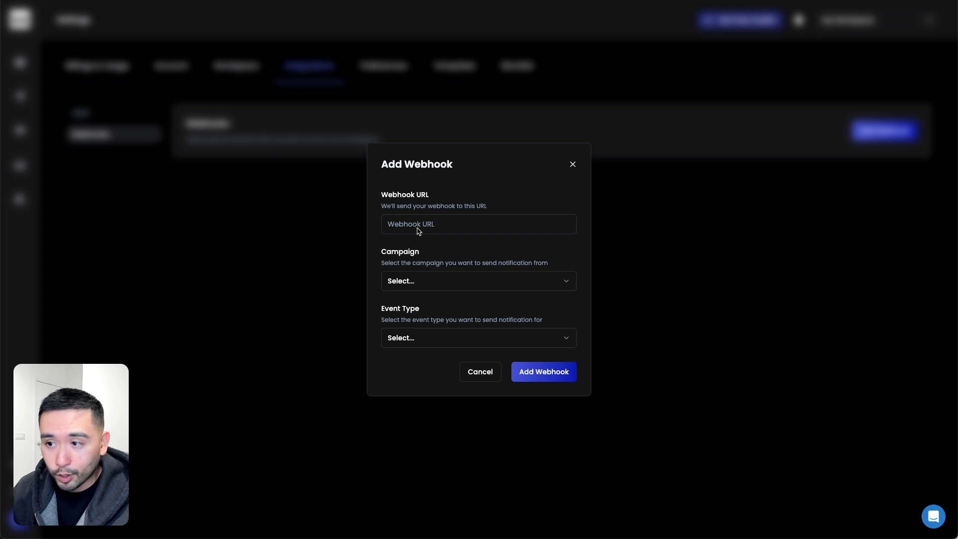
left_click(423, 280)
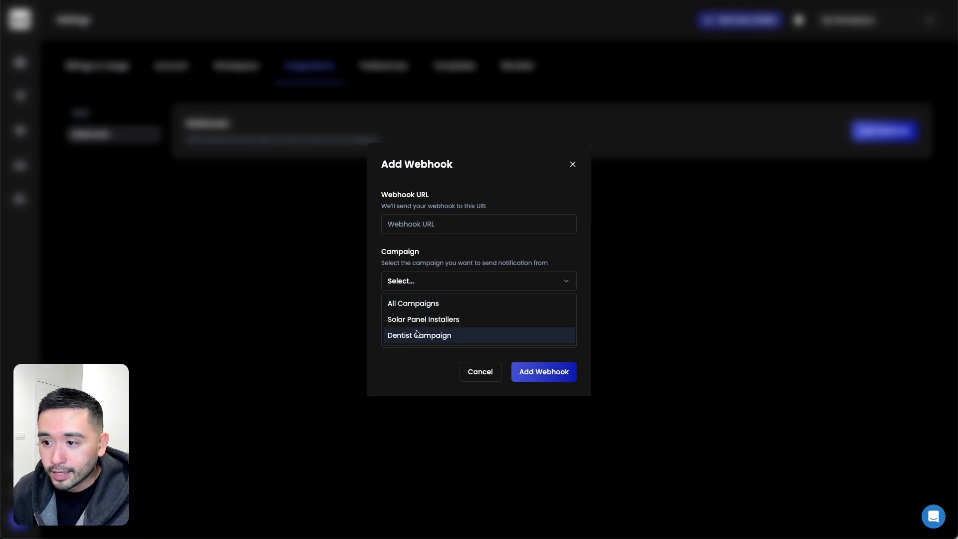
left_click(416, 335)
left_click(408, 337)
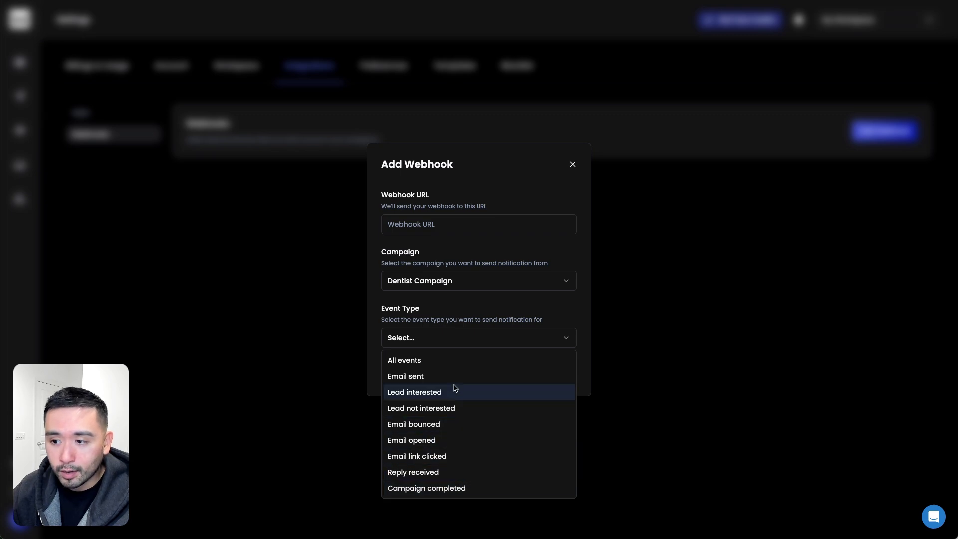
left_click(406, 361)
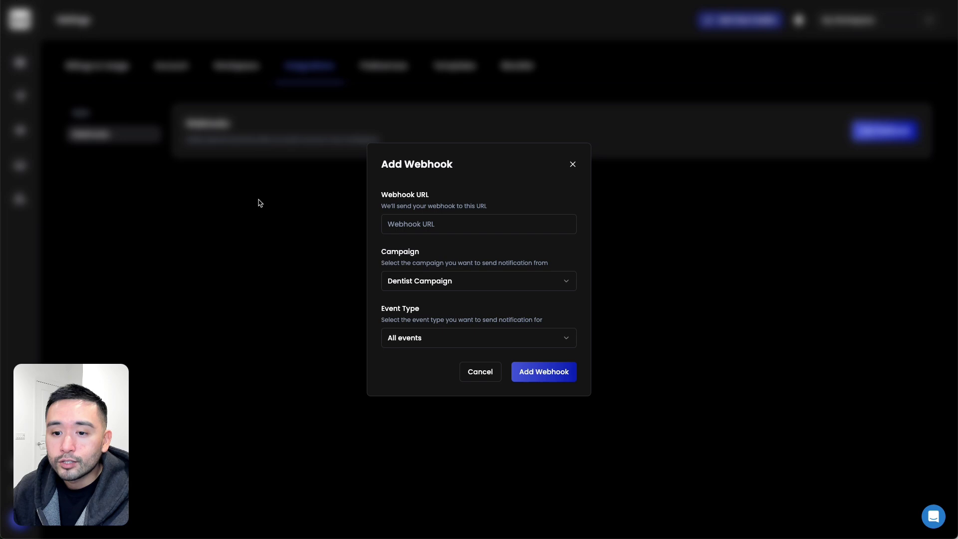
left_click(573, 164)
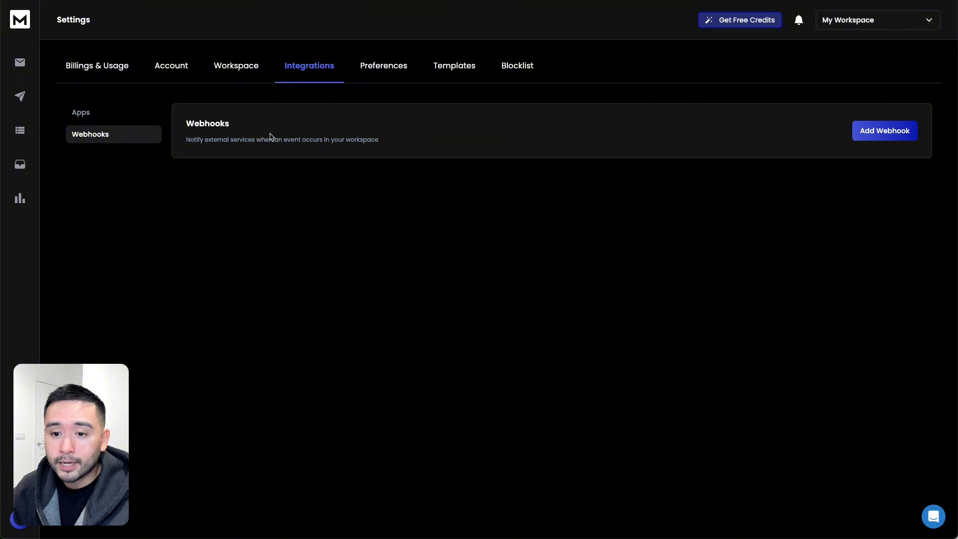
Return to the app integrations and review the entries from Slack down to the ReachInbox API.
left_click(83, 113)
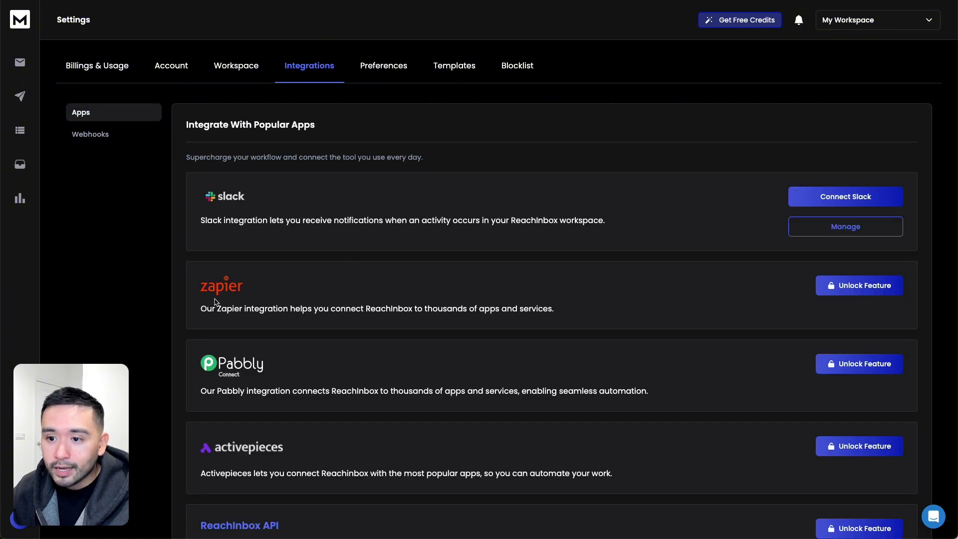
scroll(215, 301, "down", 2)
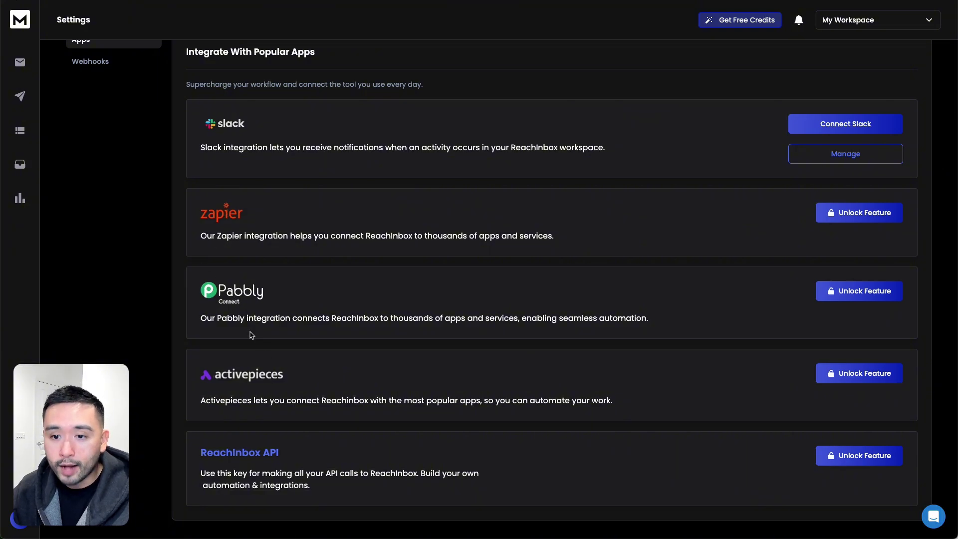
scroll(251, 334, "up", 3)
Review the Preferences settings, including AI automations and global campaign settings, and view the Templates section.
left_click(387, 65)
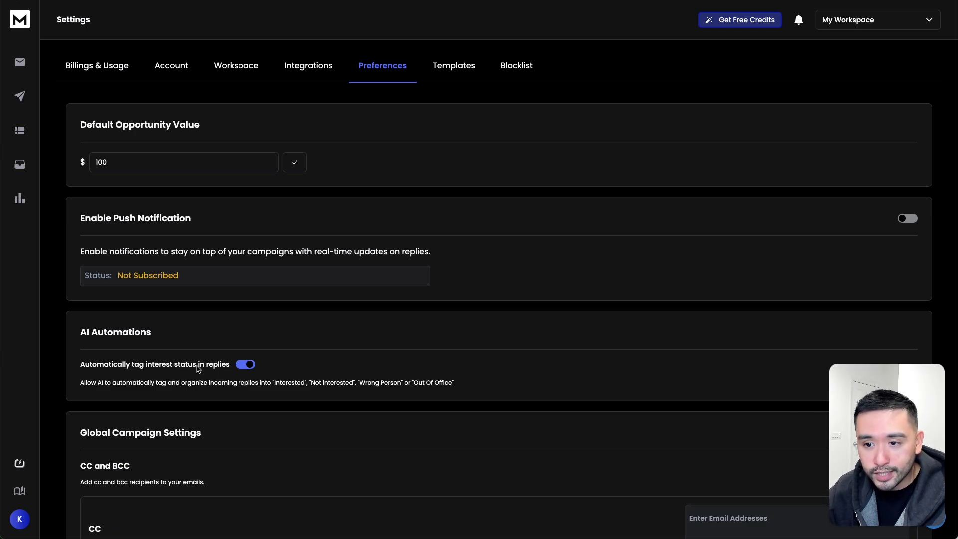
scroll(241, 369, "down", 1)
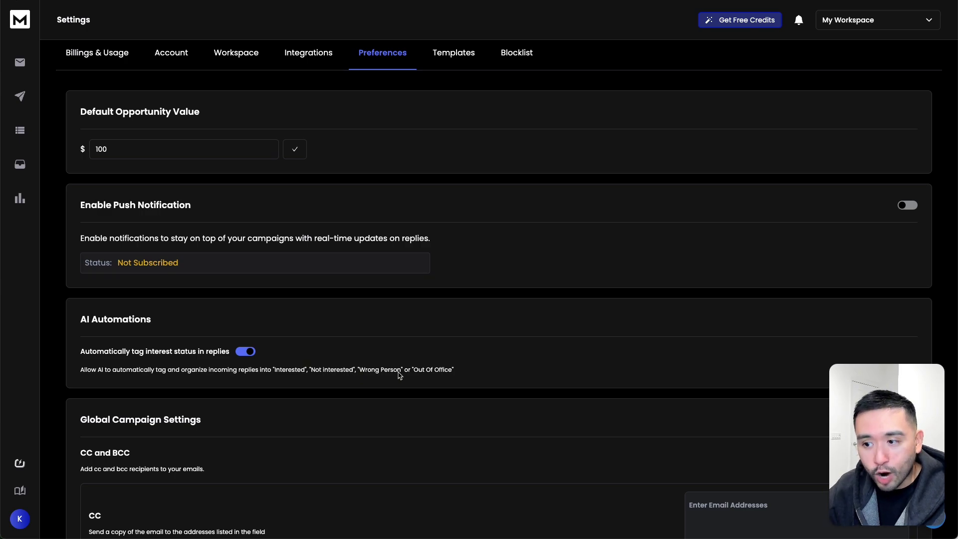
scroll(424, 375, "down", 3)
scroll(419, 371, "up", 3)
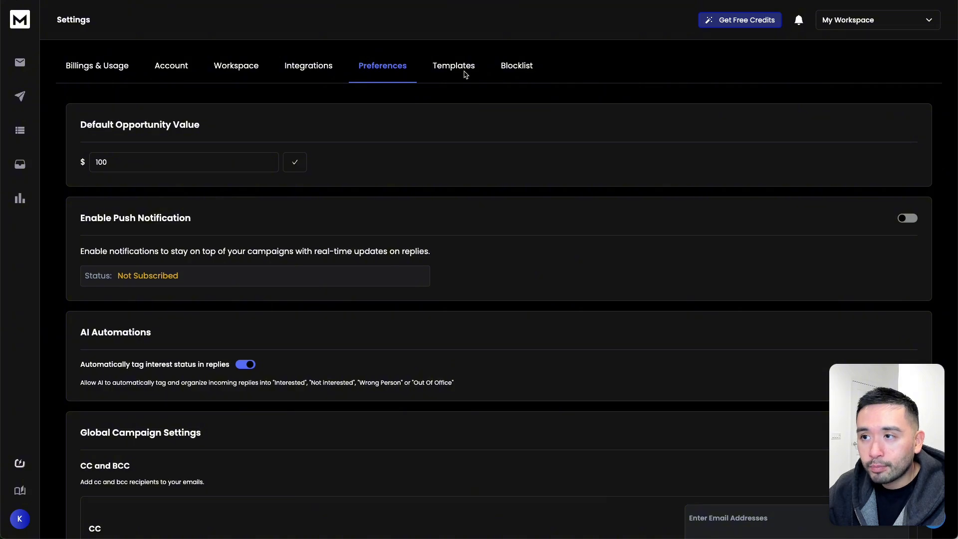
left_click(465, 74)
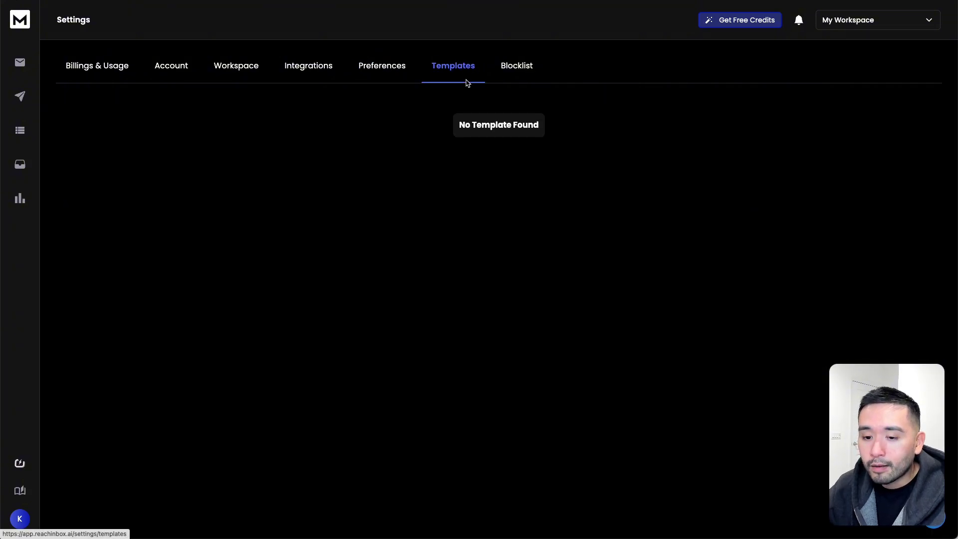
Open the Blocklist settings, view the manual entry form for domains, keywords and individual emails, and close it without saving.
left_click(512, 75)
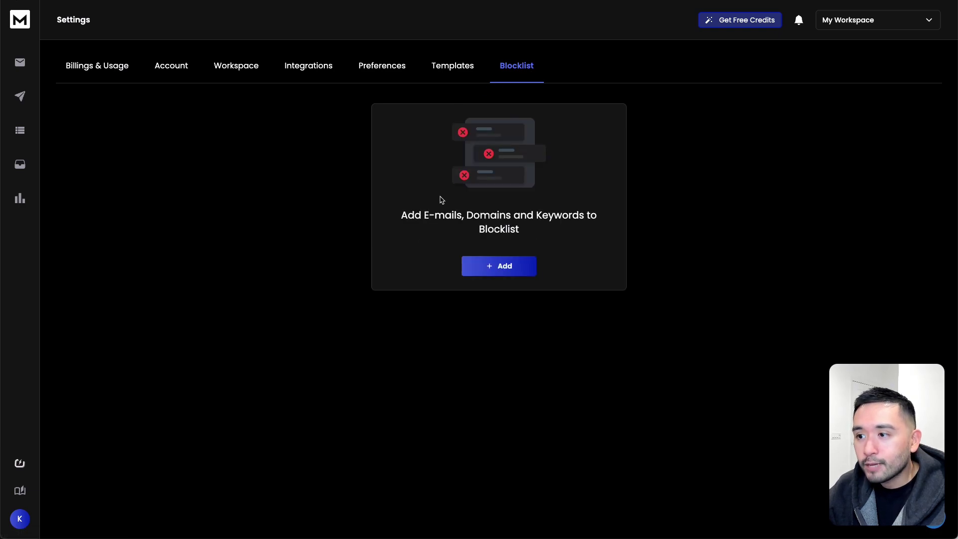
left_click(502, 269)
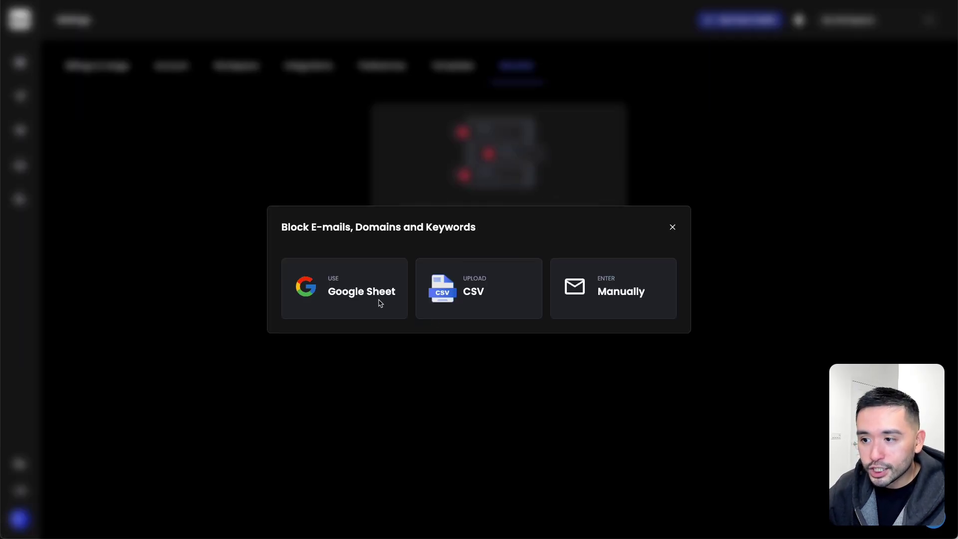
left_click(634, 287)
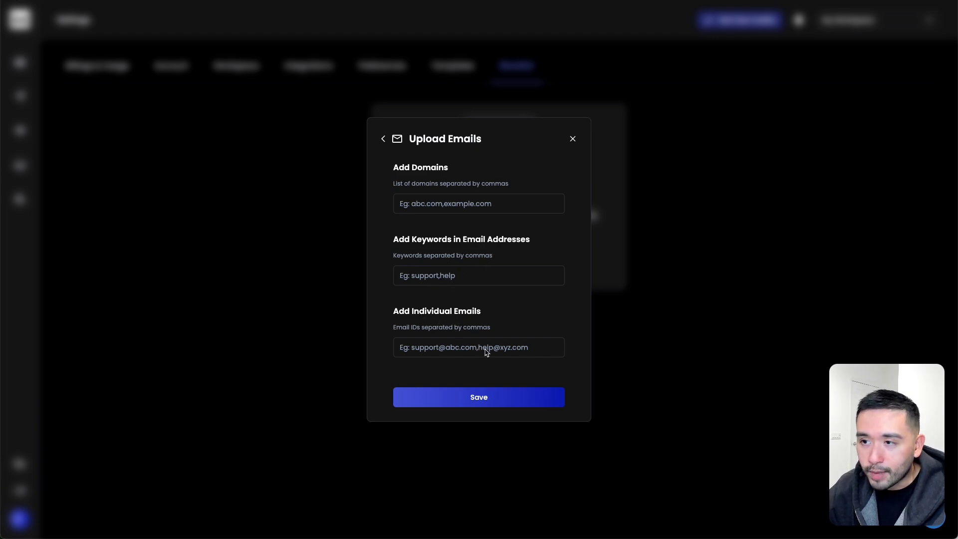
left_click(572, 139)
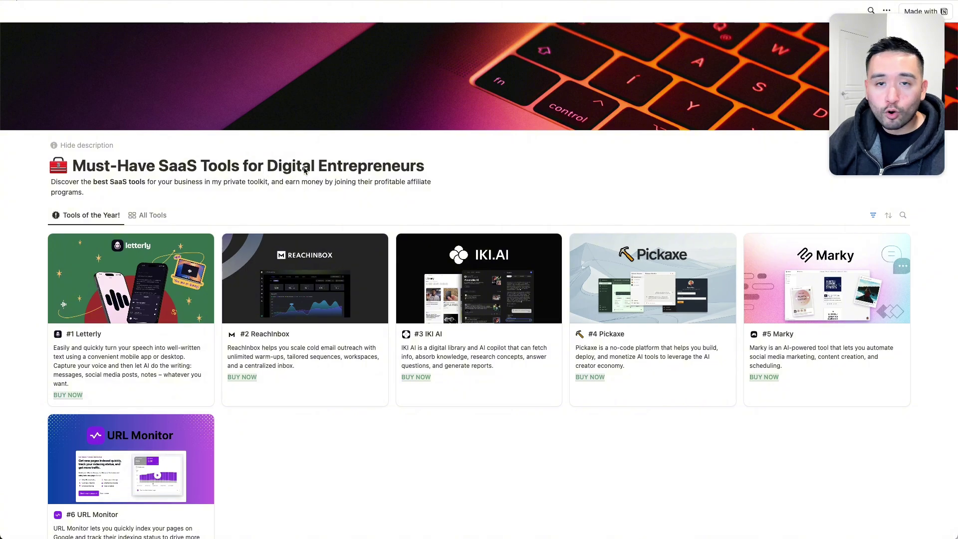
On the Must-Have SaaS Tools for Digital Entrepreneurs Notion page, show all tools and browse the full list.
scroll(303, 183, "down", 2)
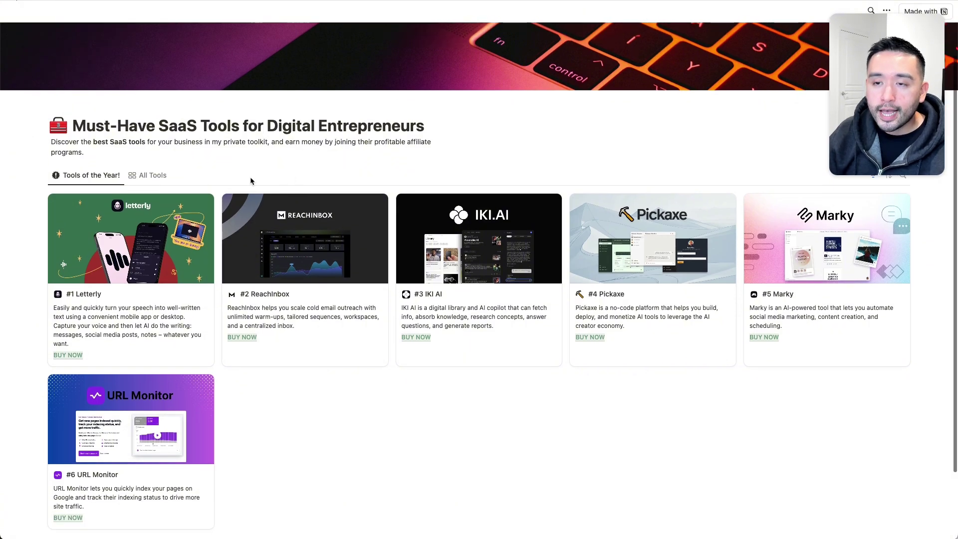
left_click(155, 176)
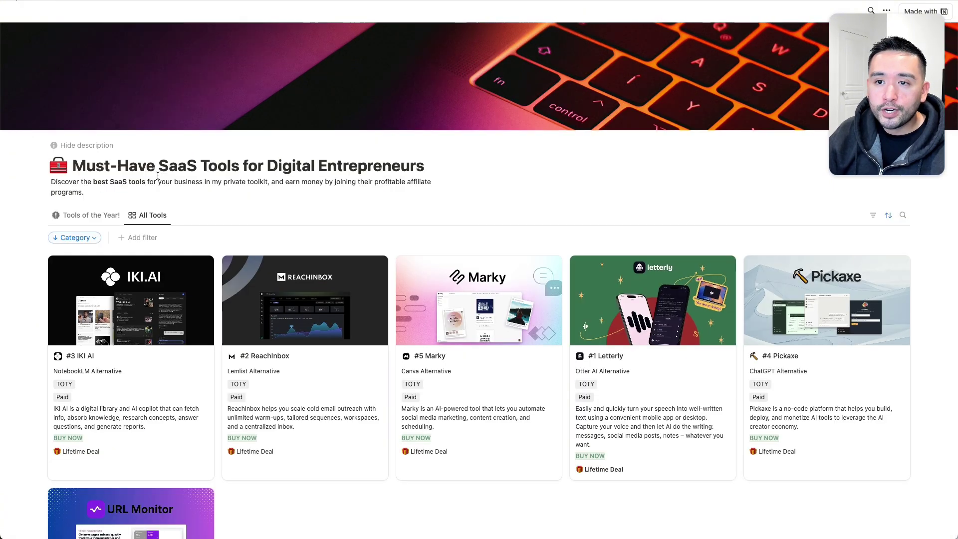
scroll(349, 184, "down", 5)
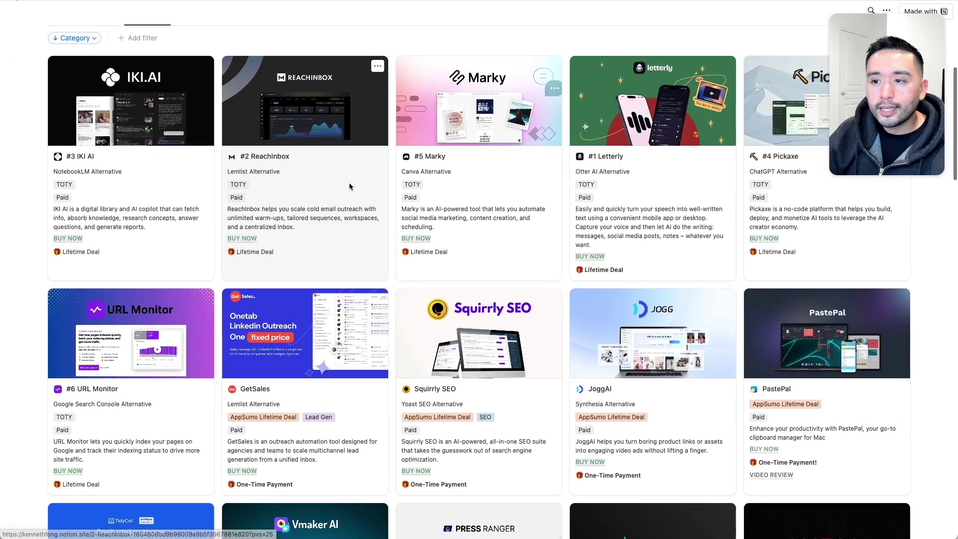
scroll(349, 185, "down", 20)
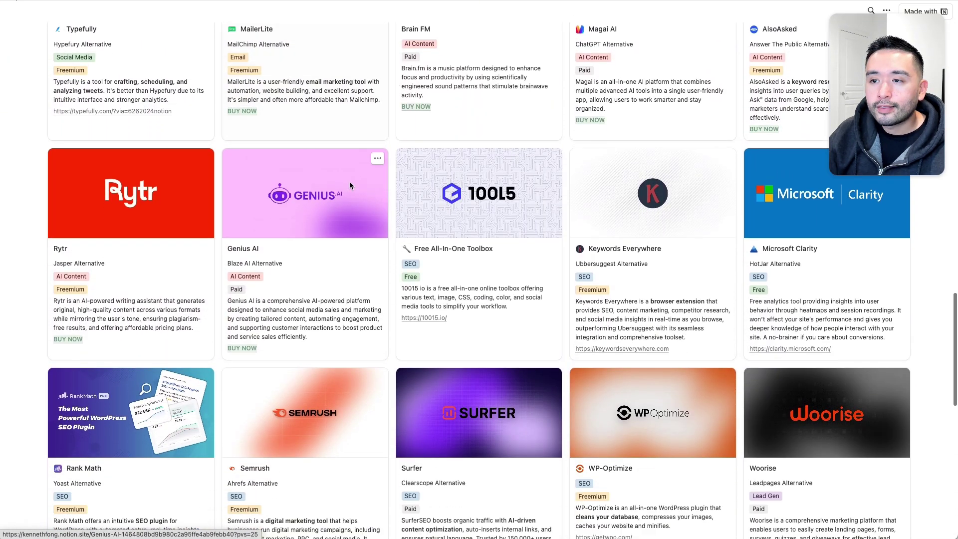
scroll(349, 185, "down", 10)
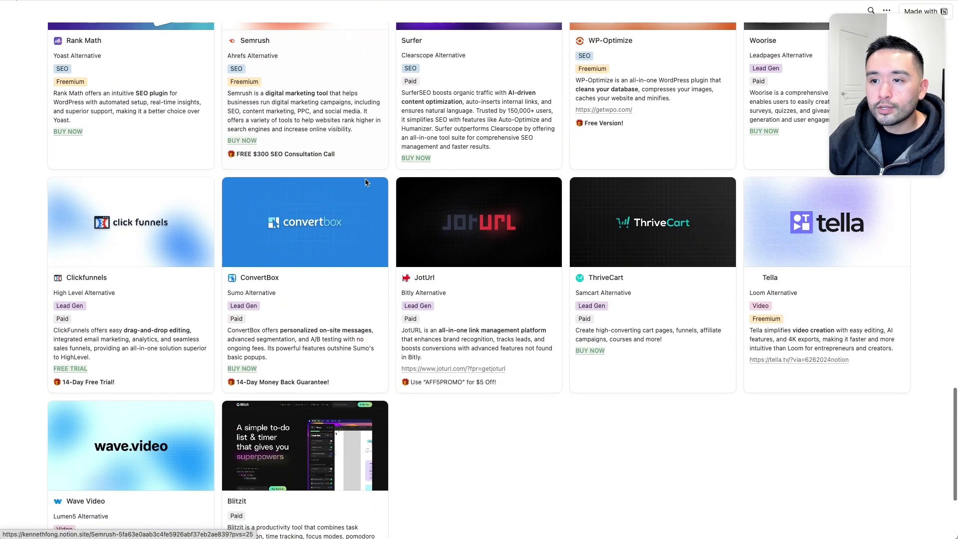
scroll(365, 183, "up", 20)
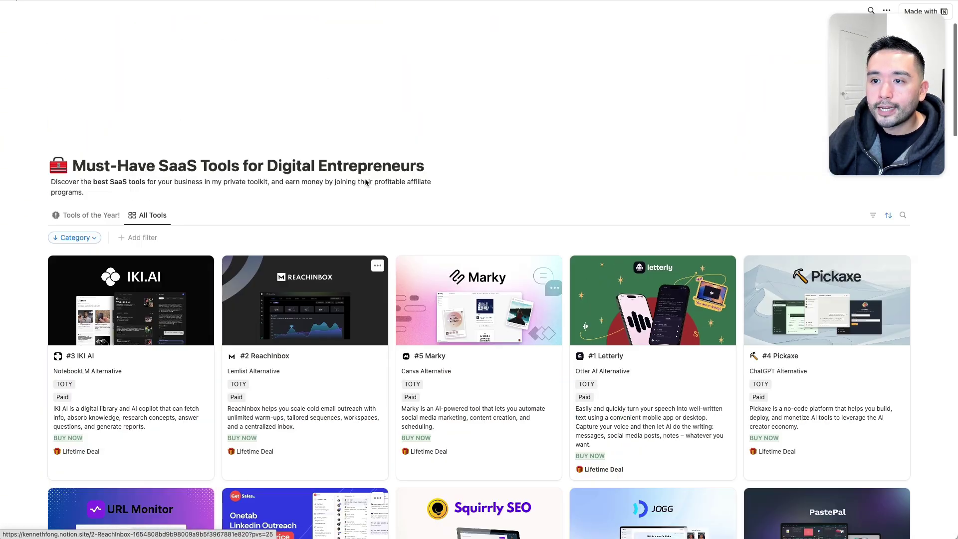